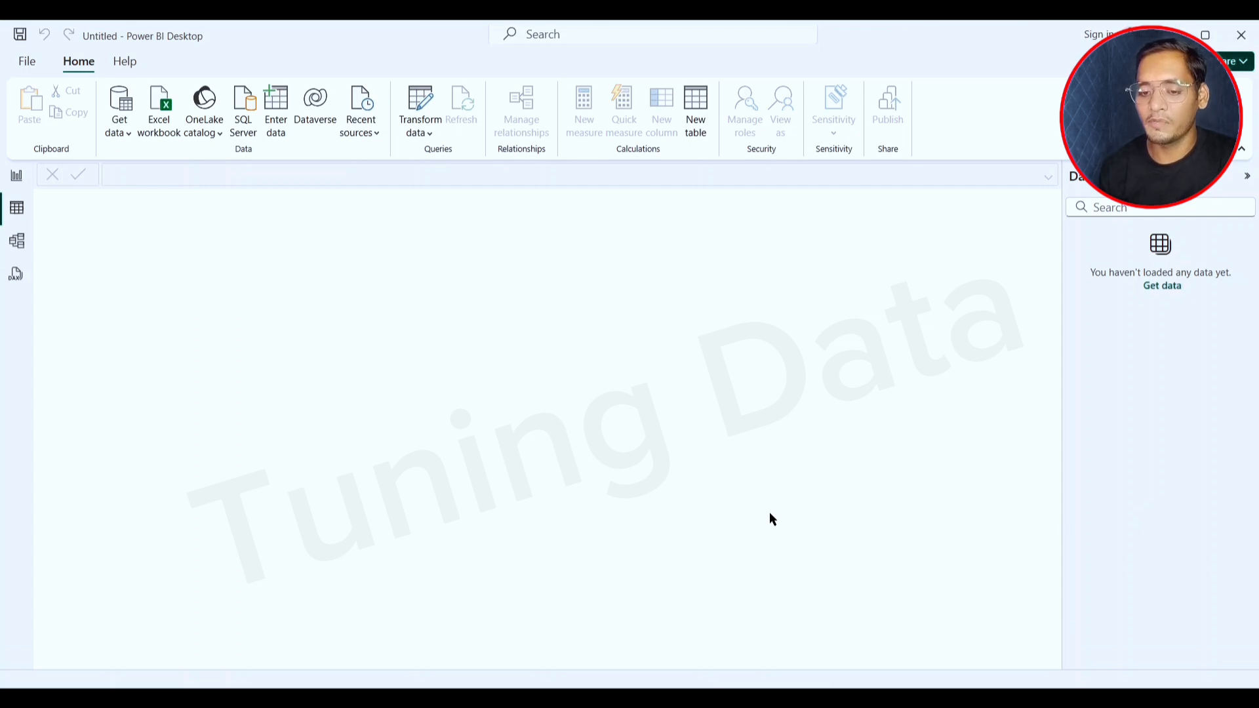
- Search the full list of data connectors for "postgre" and start a connection with the PostgreSQL database connector
{"action": "left_click", "coordinate": [126, 133]}
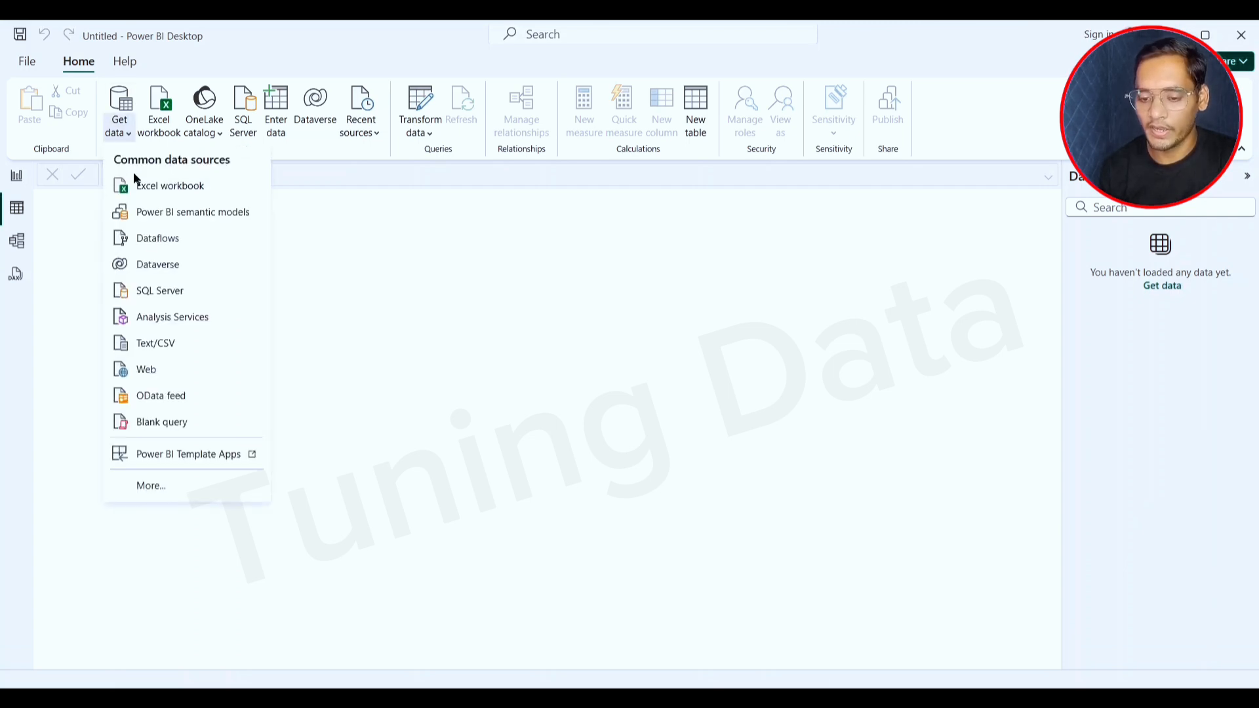
{"action": "left_click", "coordinate": [151, 486]}
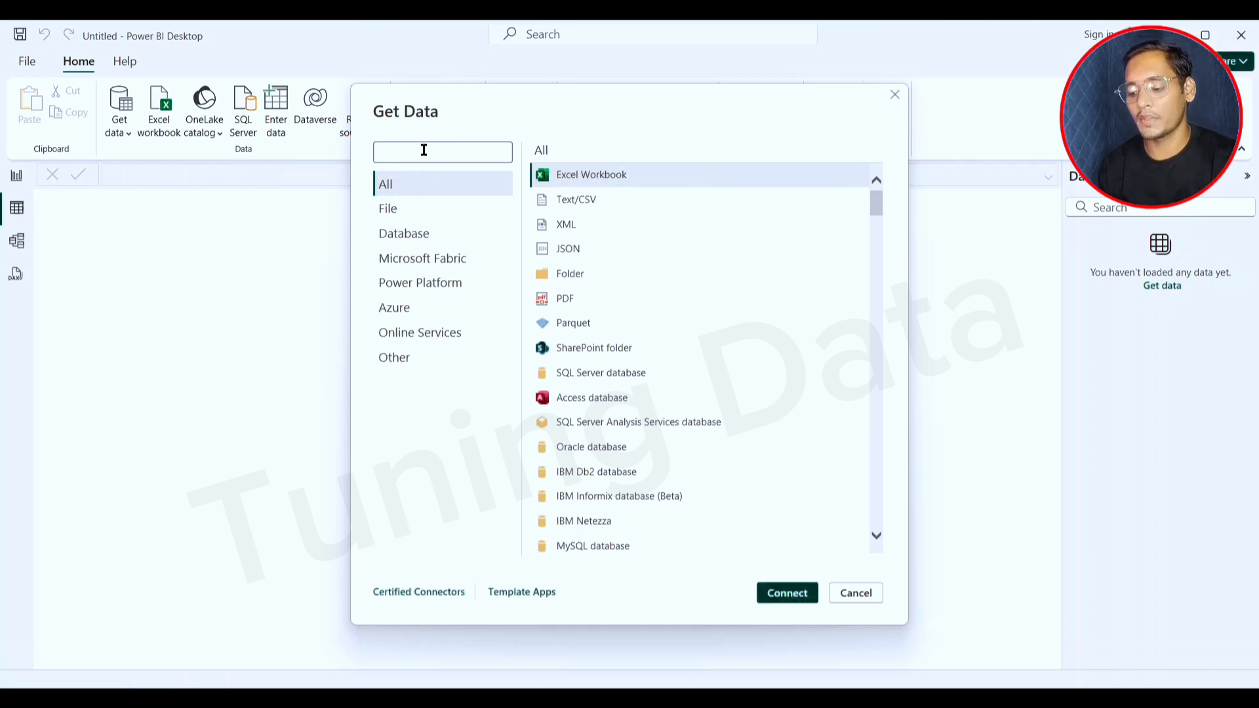
{"action": "type", "text": "postgr"}
{"action": "key", "text": "BackSpace"}
{"action": "key", "text": "BackSpace"}
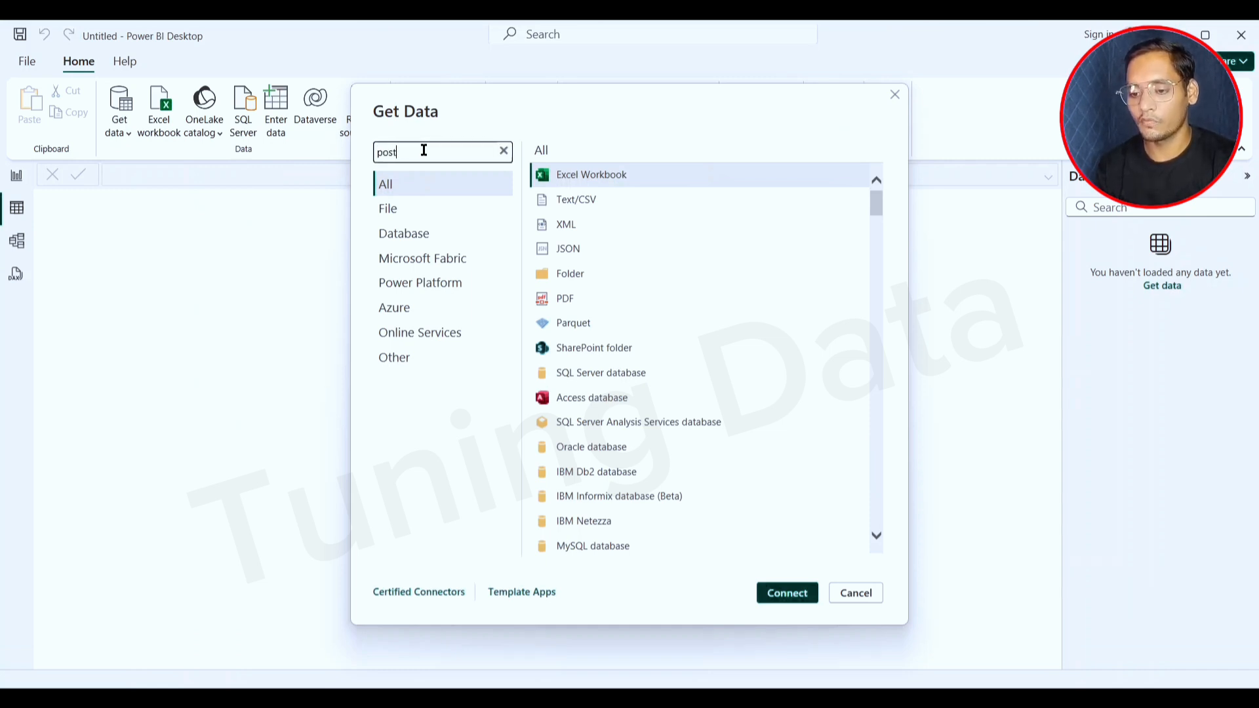
{"action": "type", "text": "gre"}
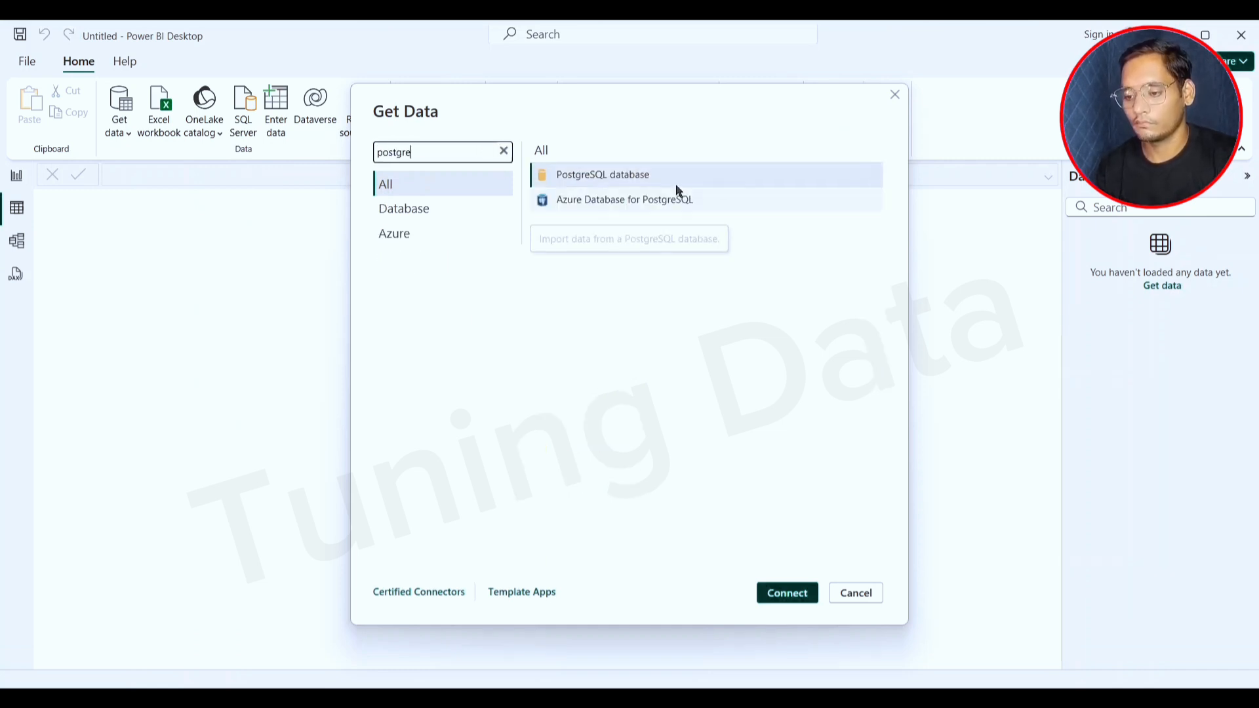
{"action": "left_click", "coordinate": [677, 186]}
{"action": "left_click", "coordinate": [789, 592]}
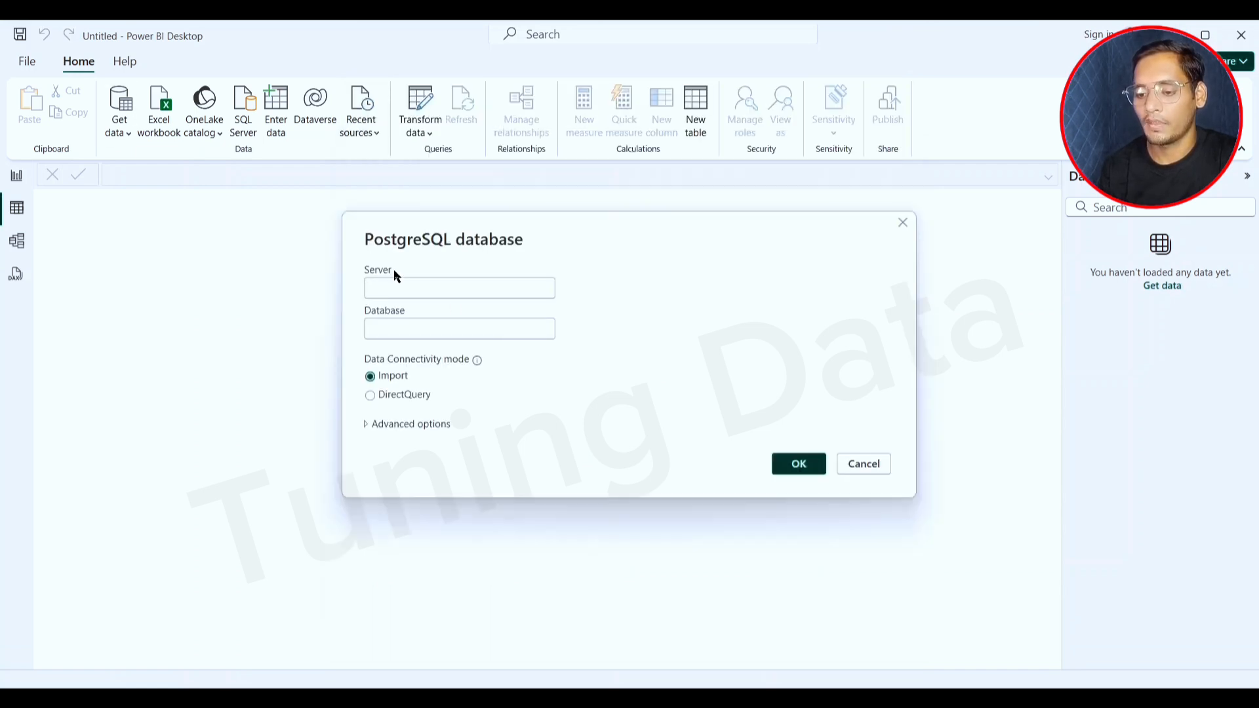
- Connect to the server localhost and the database 100_question_series
{"action": "left_click", "coordinate": [402, 288]}
{"action": "type", "text": "localh"}
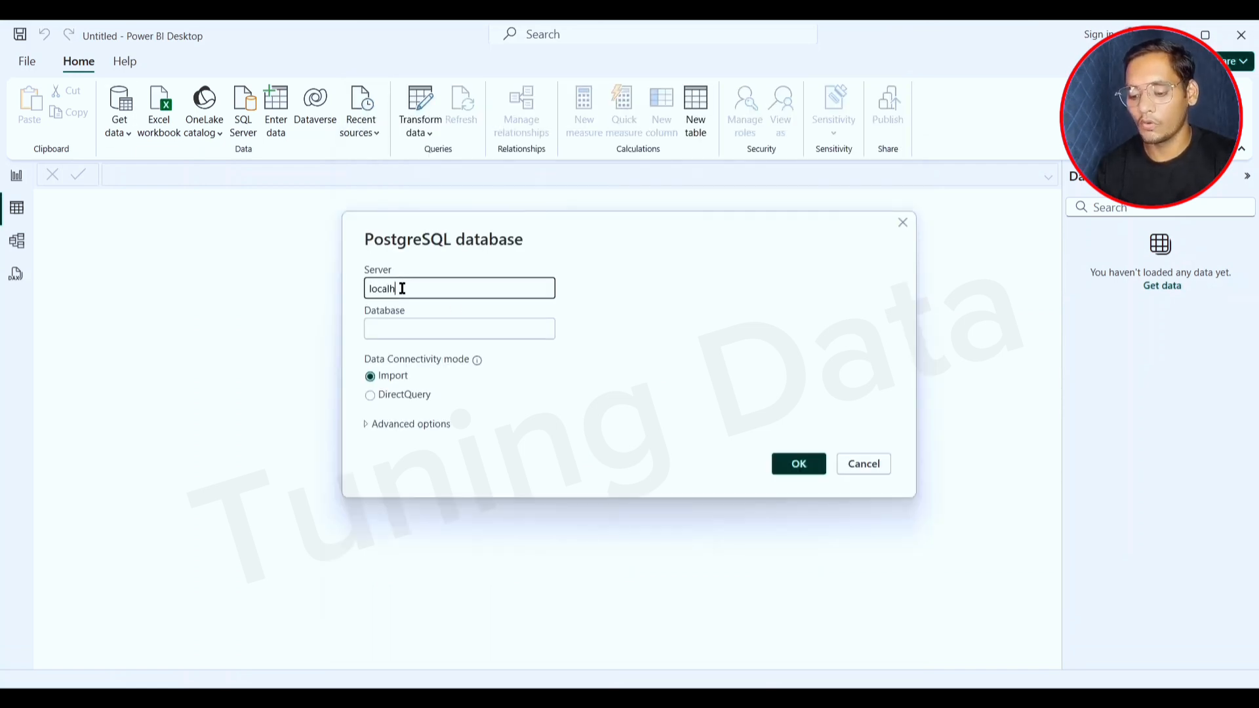
{"action": "type", "text": "ost"}
{"action": "key", "text": "Tab"}
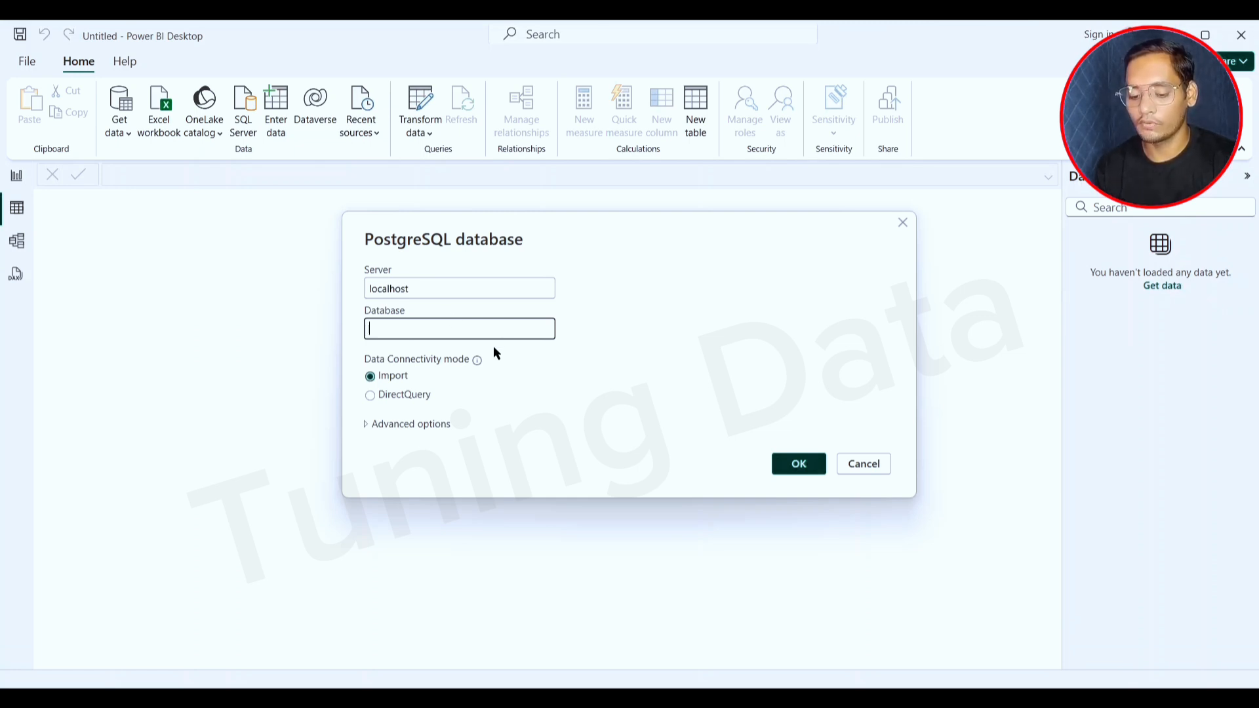
{"action": "type", "text": "10)_"}
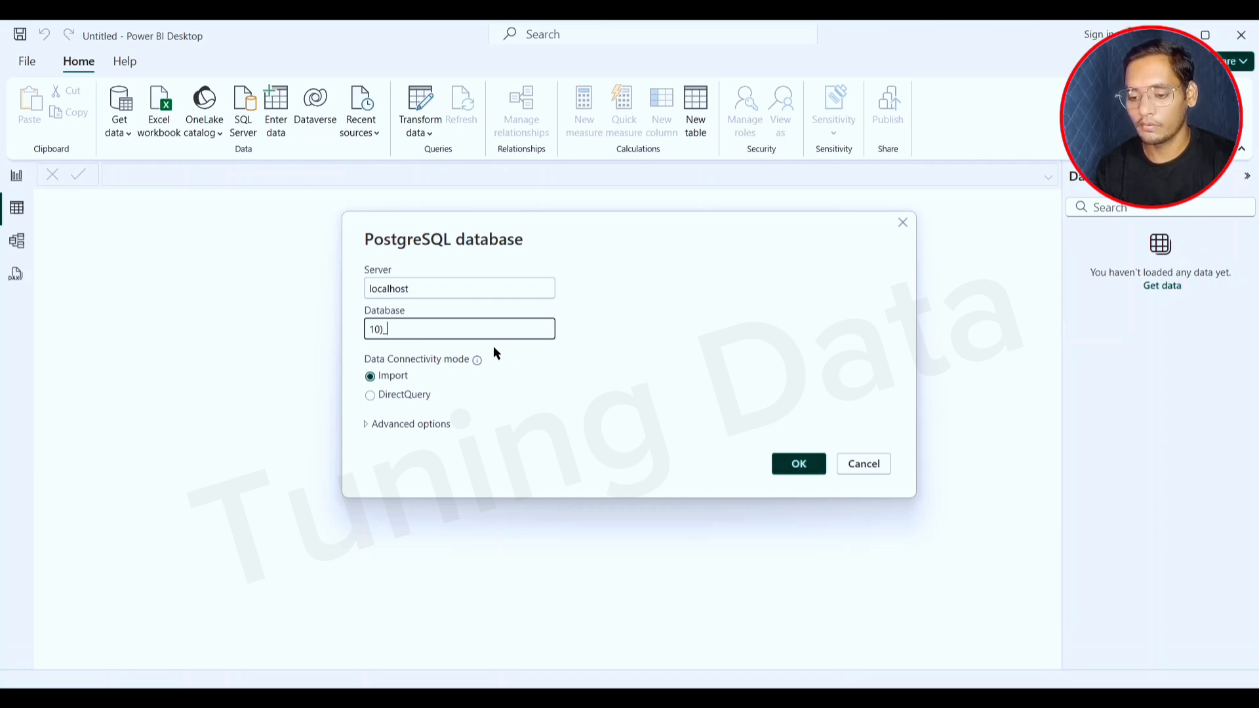
{"action": "key", "text": "BackSpace"}
{"action": "type", "text": "0_questio"}
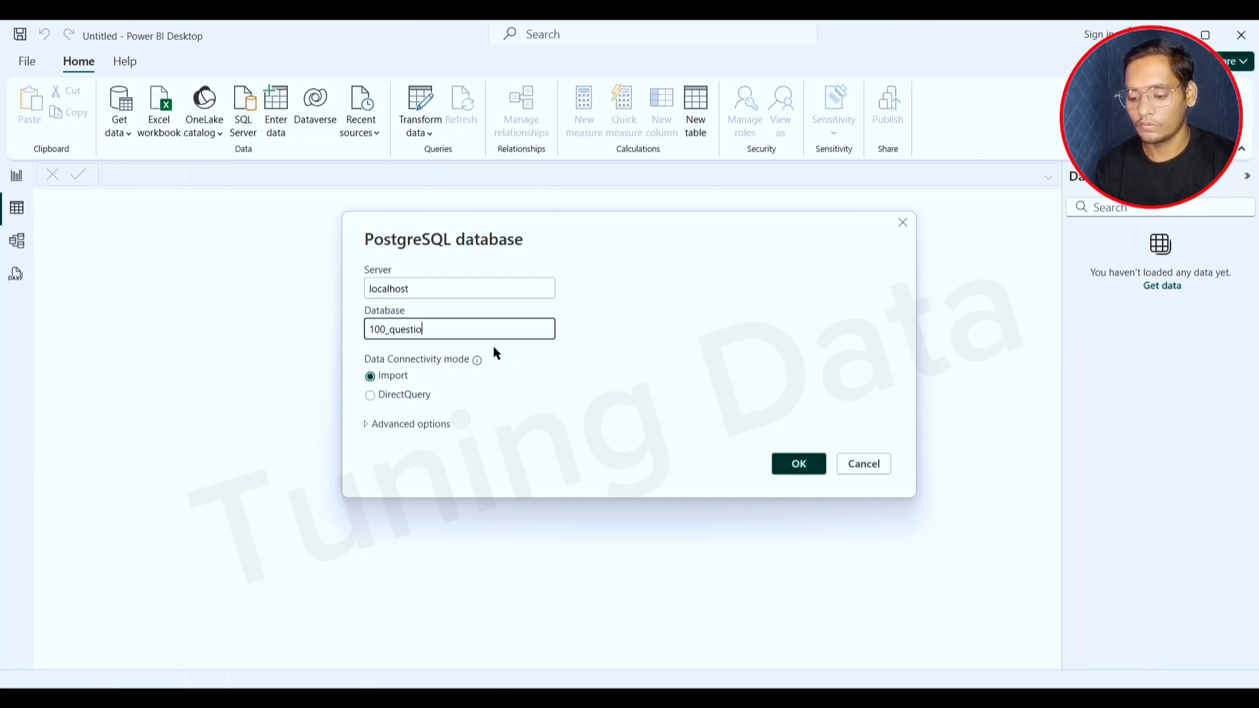
{"action": "type", "text": "n_series"}
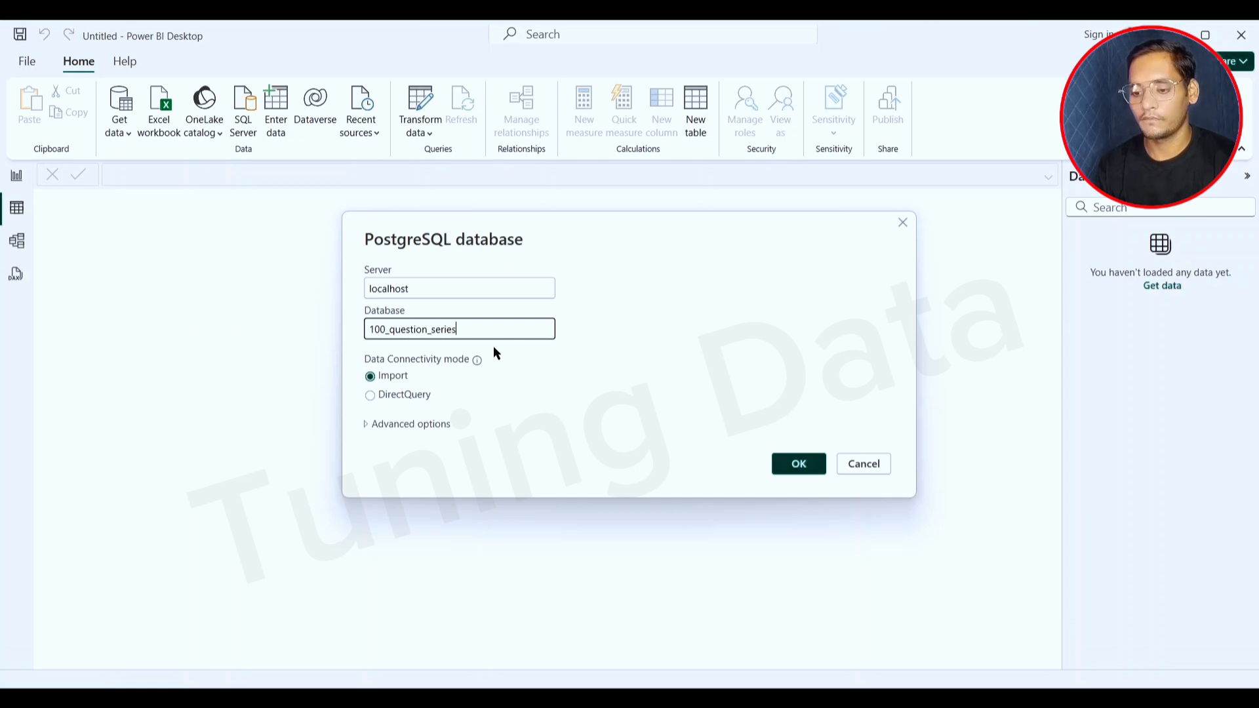
{"action": "left_click", "coordinate": [807, 471]}
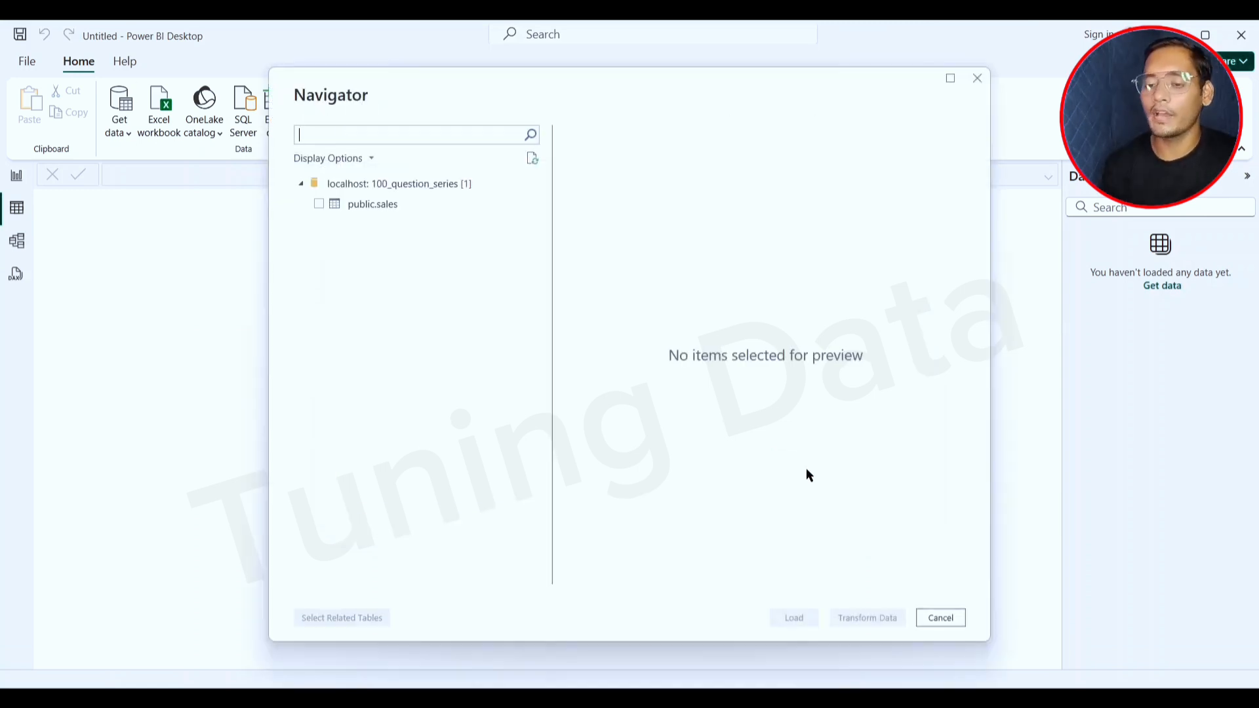
- Load the public.sales table into the model and expand its list of fields
{"action": "left_click", "coordinate": [320, 205]}
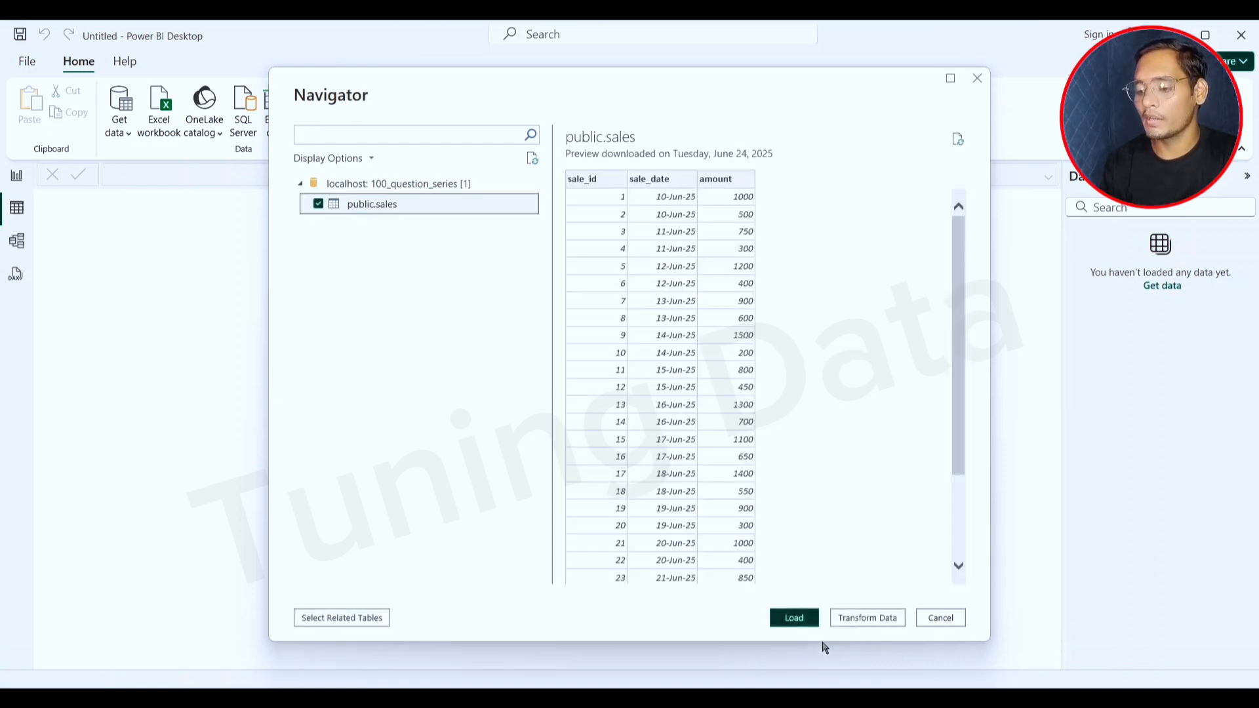
{"action": "left_click", "coordinate": [793, 618]}
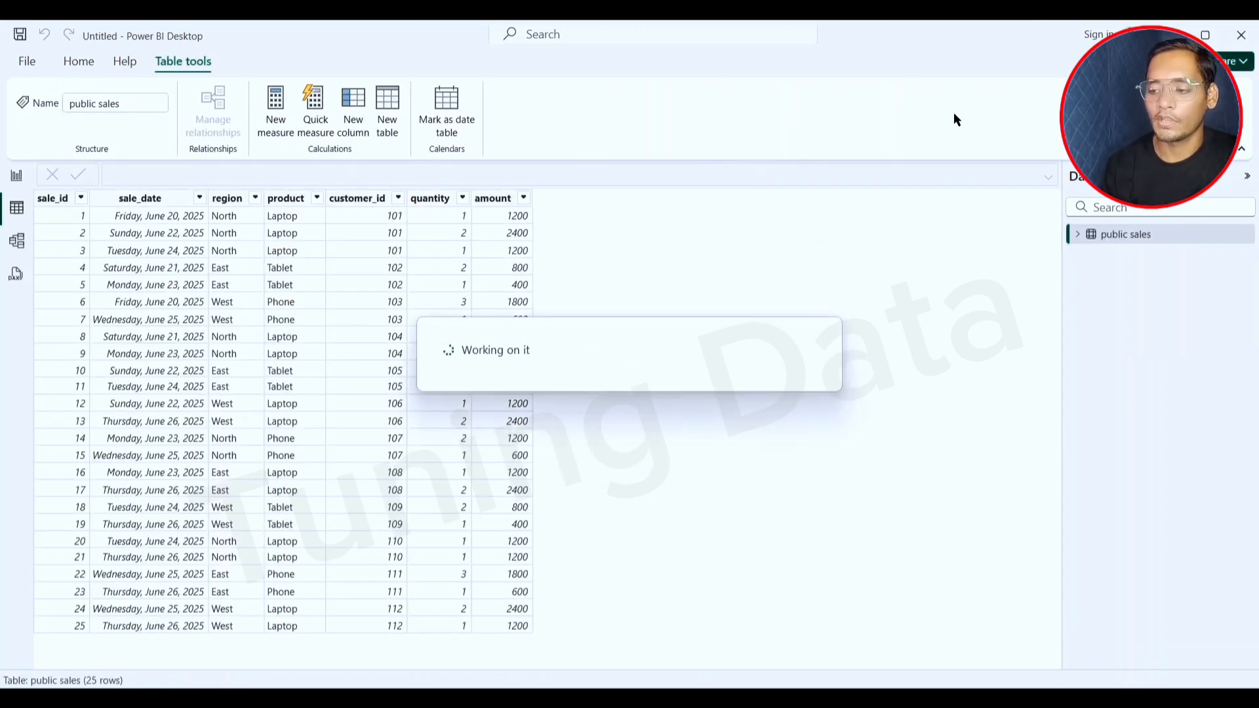
{"action": "left_click", "coordinate": [1078, 238]}
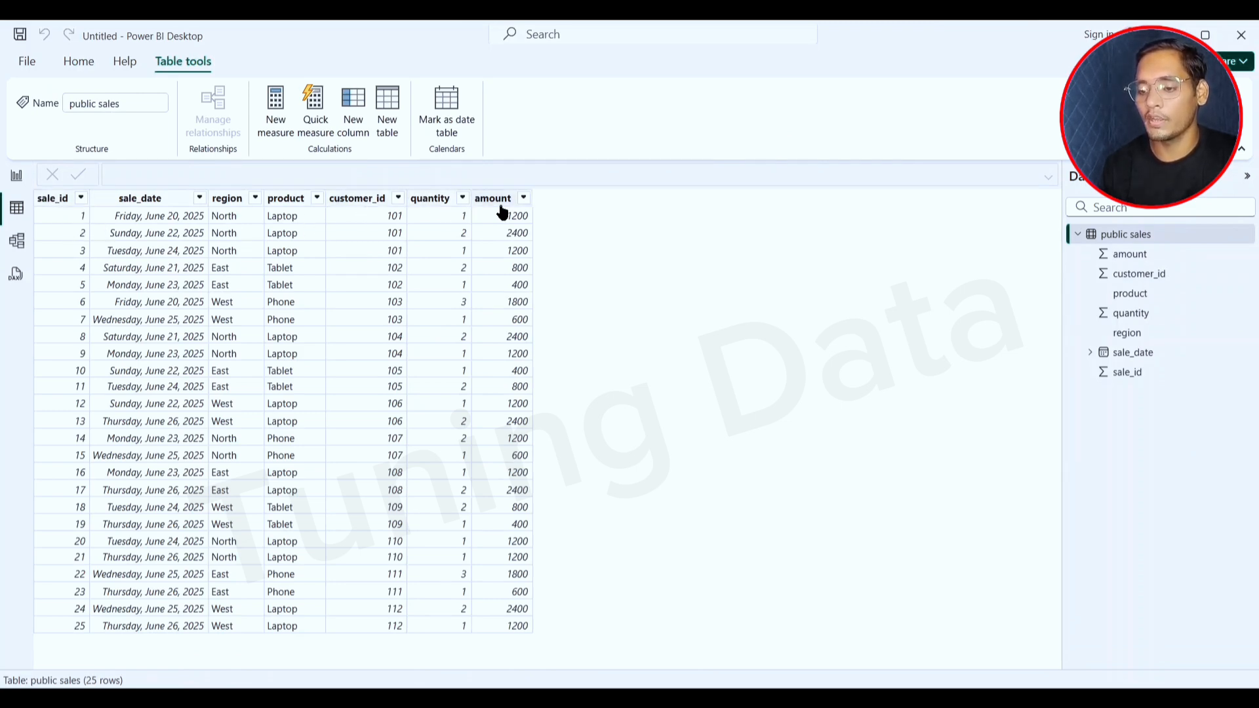
- Add a slicer on the region field to the report page and shrink it to a small box below the task text
{"action": "left_click", "coordinate": [17, 178]}
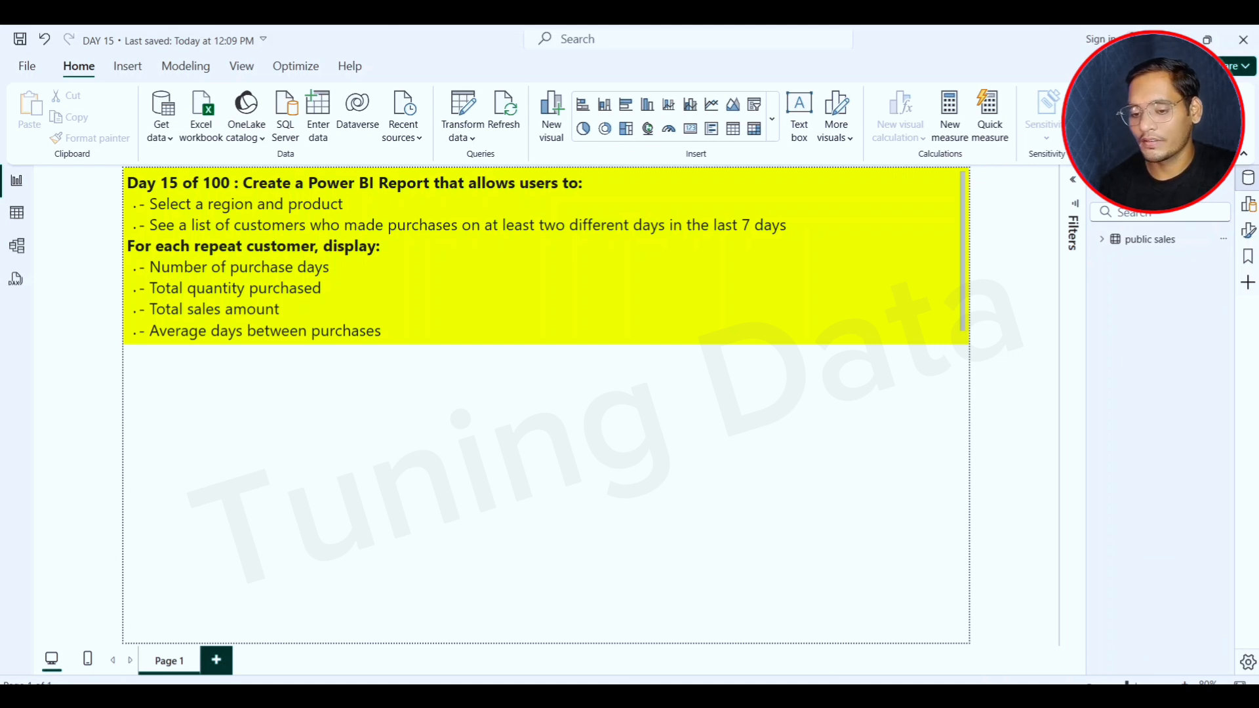
{"action": "left_click", "coordinate": [1248, 204]}
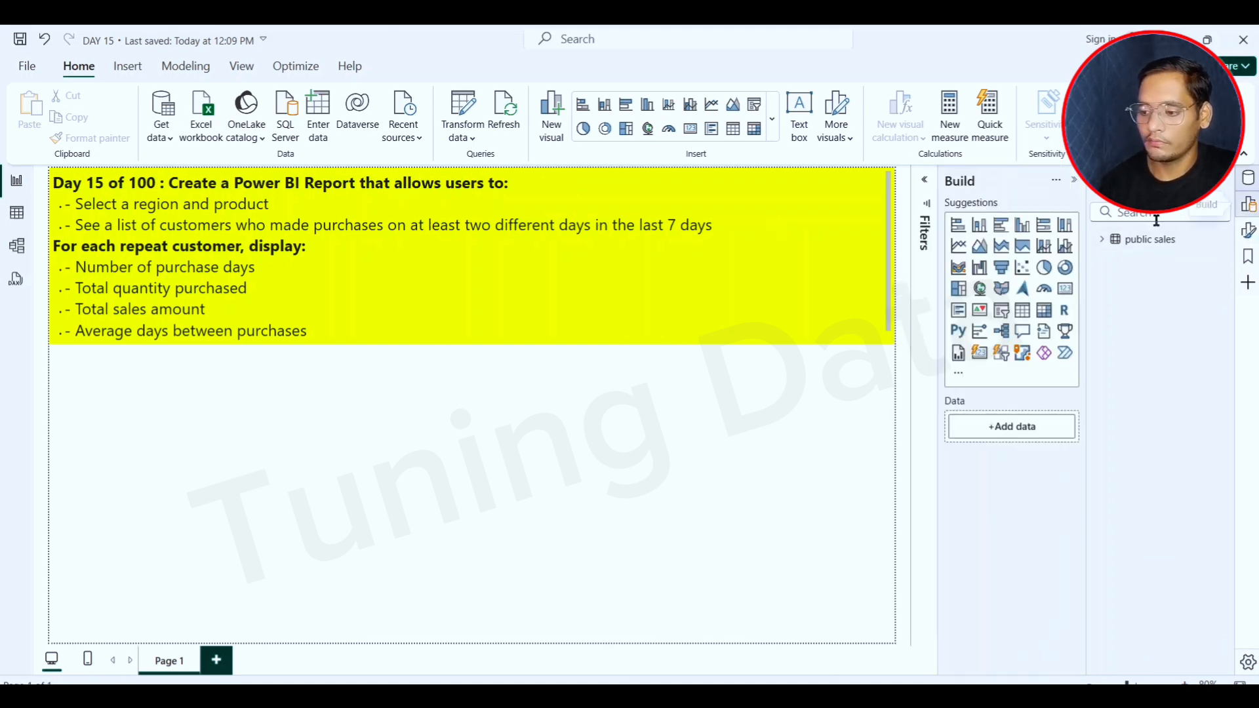
{"action": "left_click", "coordinate": [1002, 312]}
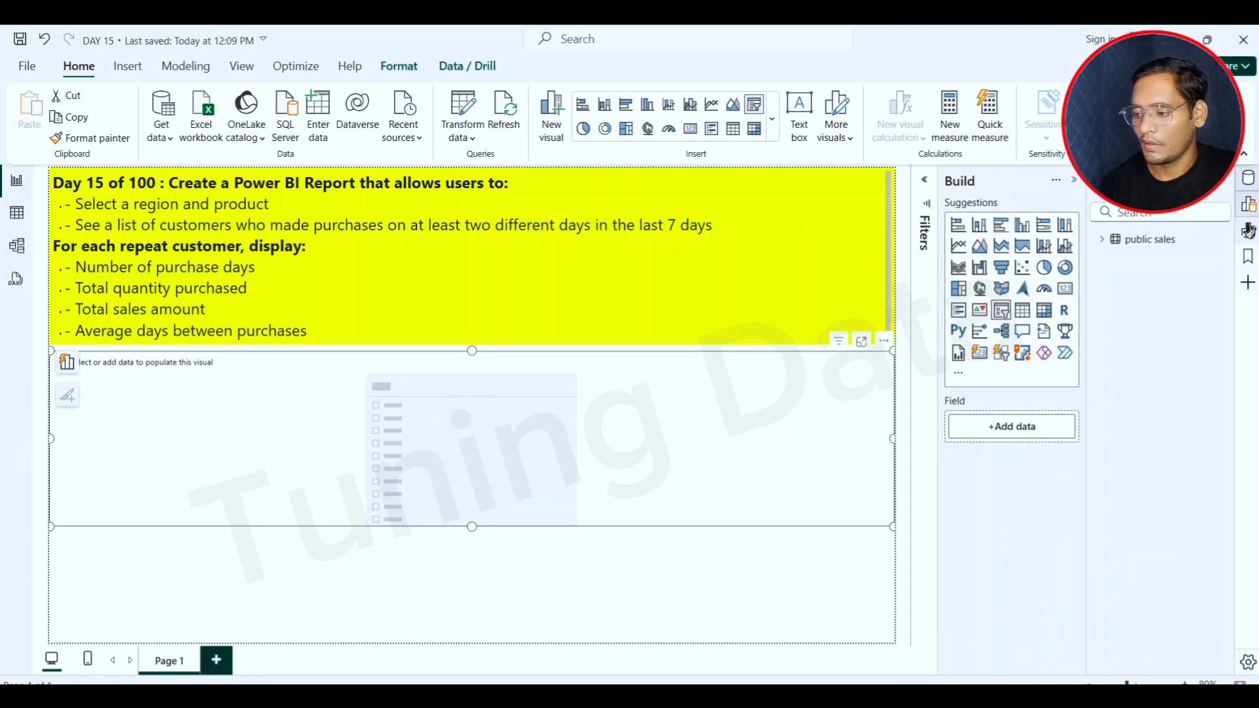
{"action": "left_click", "coordinate": [1108, 245]}
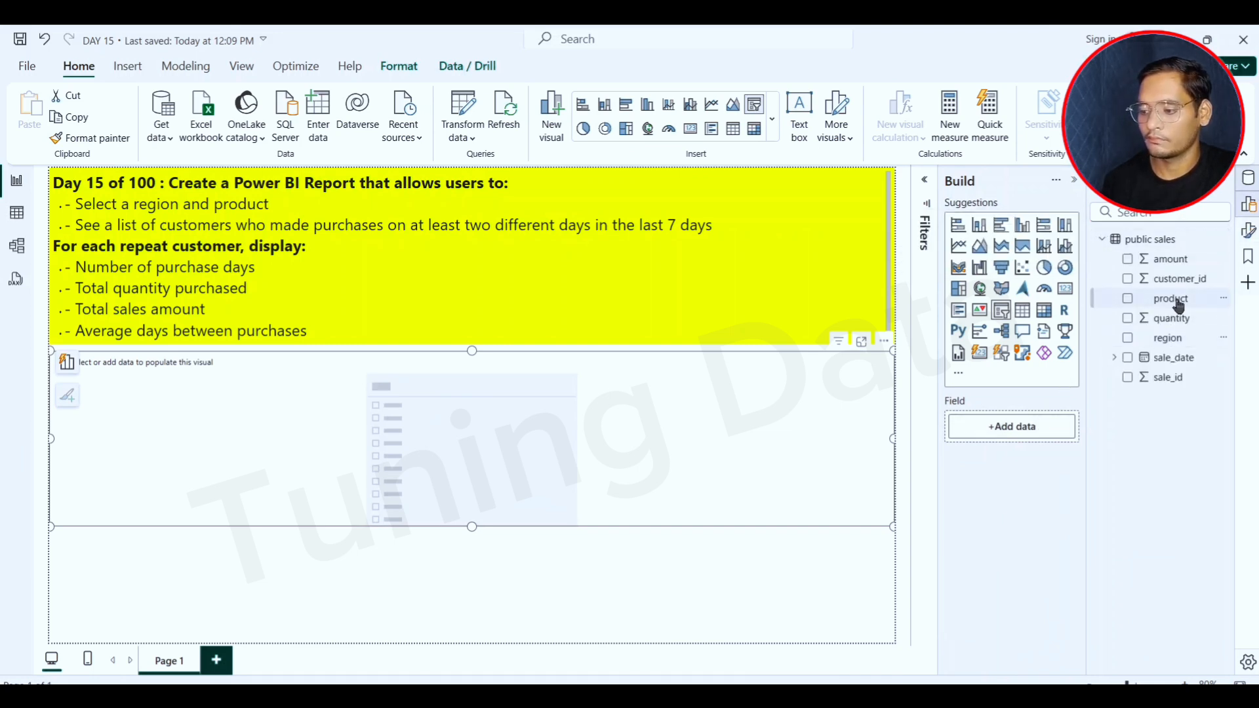
{"action": "left_click_drag", "start_coordinate": [1164, 345], "coordinate": [1026, 441]}
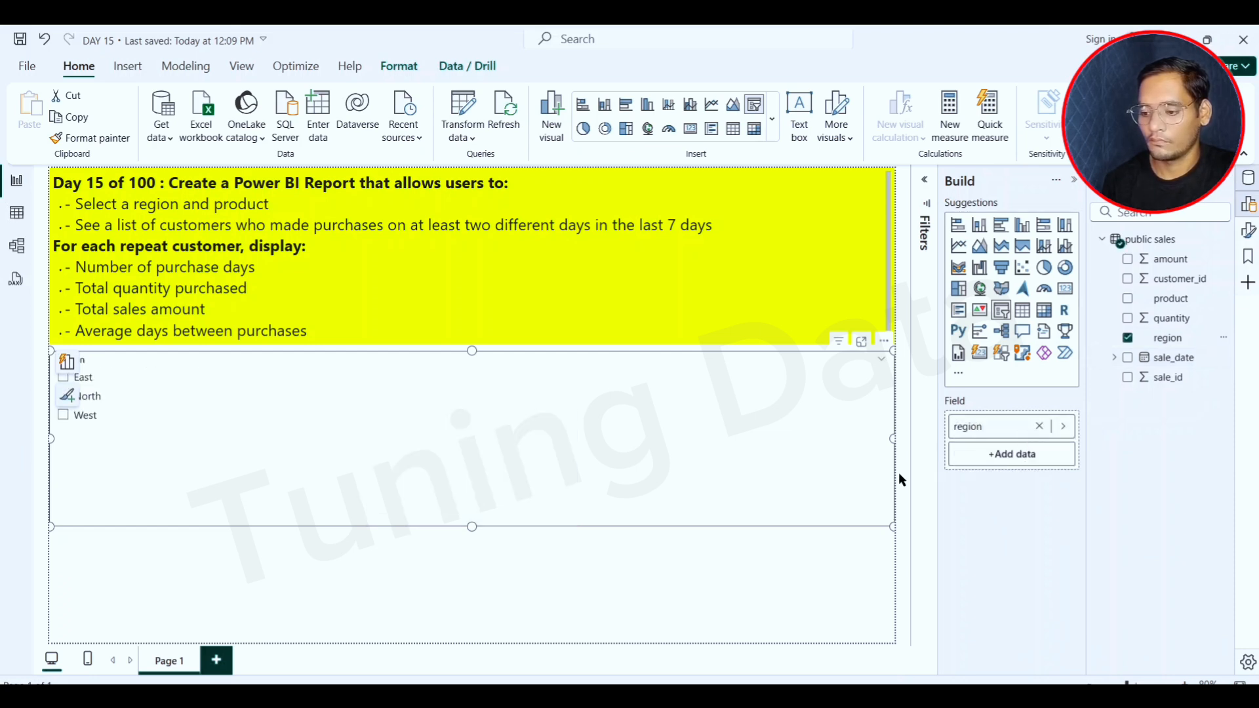
{"action": "left_click_drag", "start_coordinate": [894, 526], "coordinate": [109, 423]}
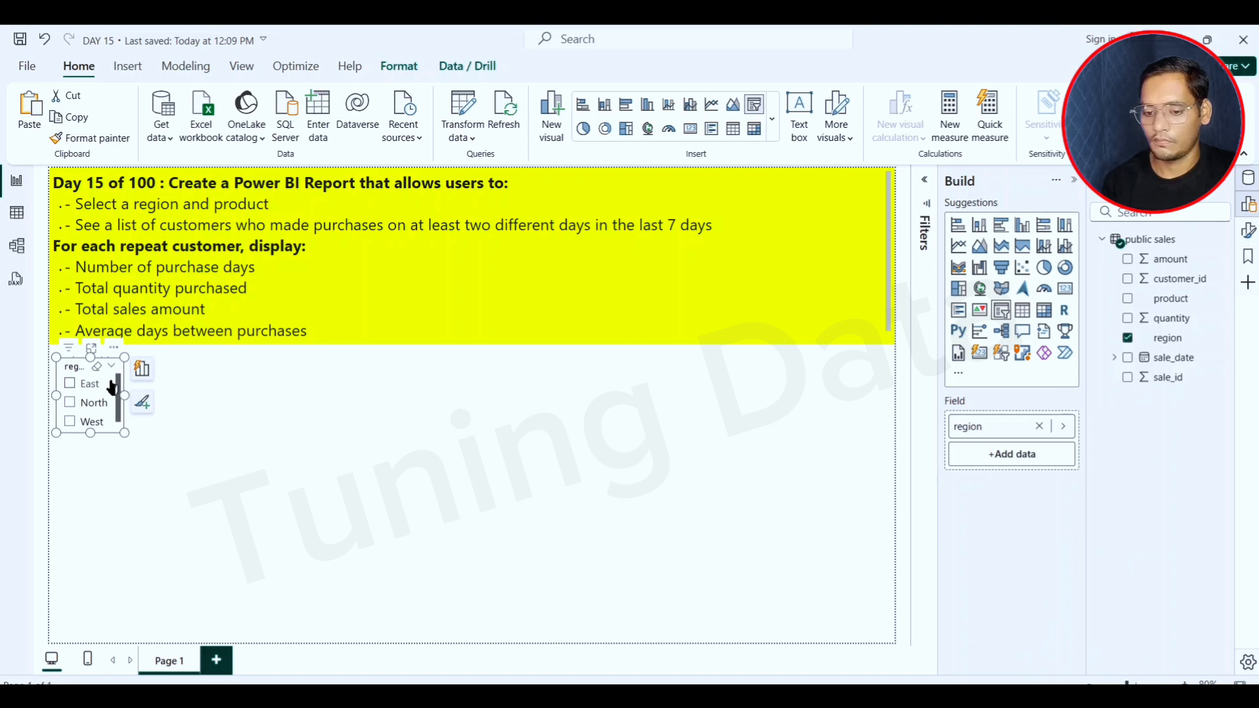
- Duplicate the region slicer, place the copy beside the original, and replace its field with product
{"action": "key", "text": "ctrl+c"}
{"action": "key", "text": "ctrl+v"}
{"action": "left_click_drag", "start_coordinate": [202, 386], "coordinate": [184, 377]}
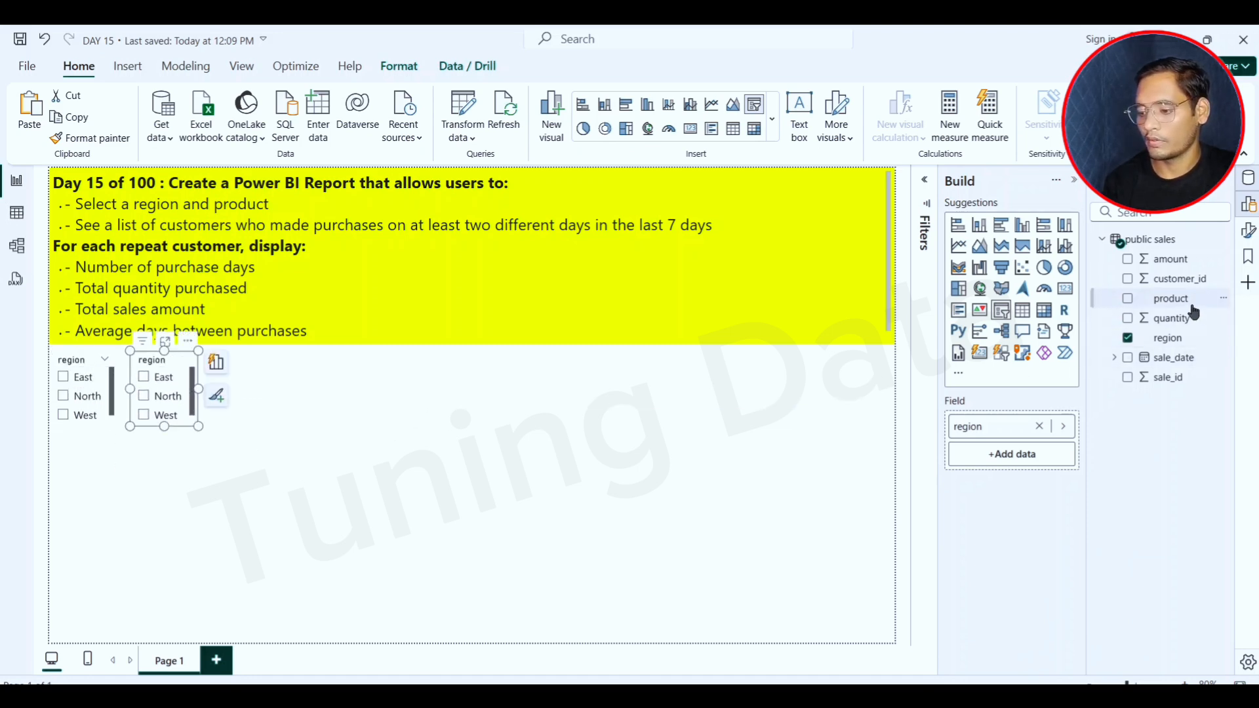
{"action": "left_click", "coordinate": [1039, 426]}
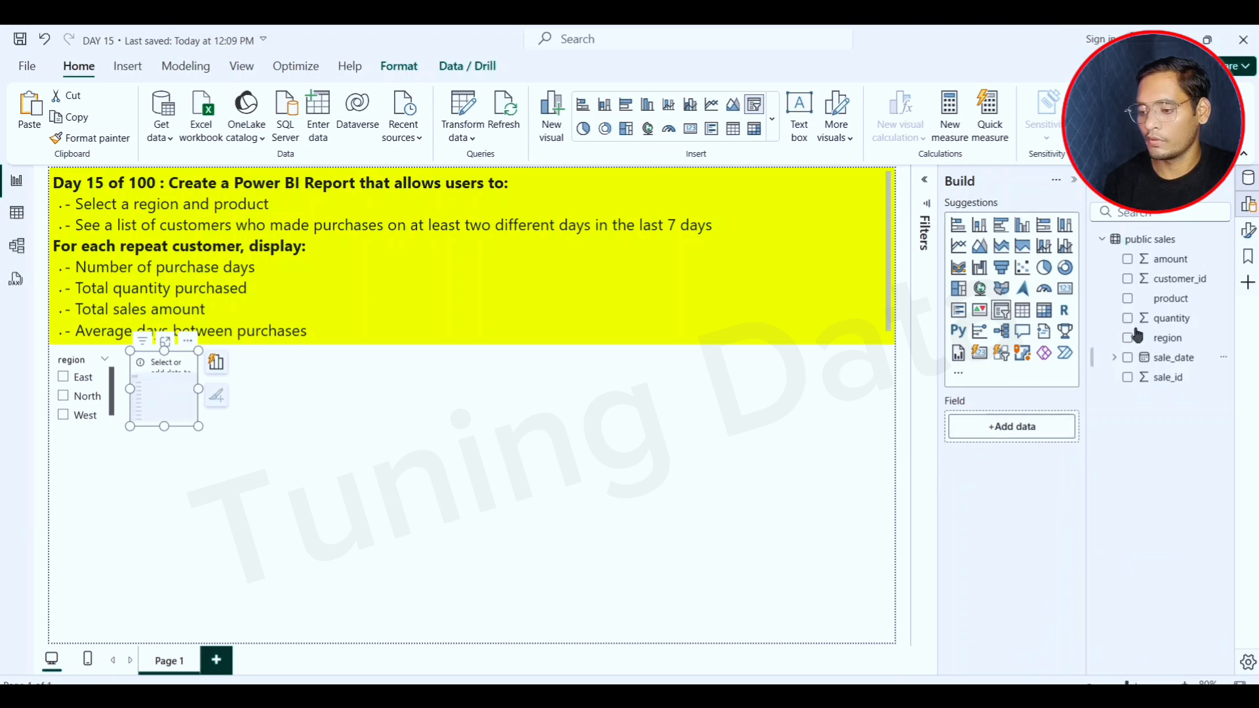
{"action": "left_click_drag", "start_coordinate": [1167, 298], "coordinate": [1006, 434]}
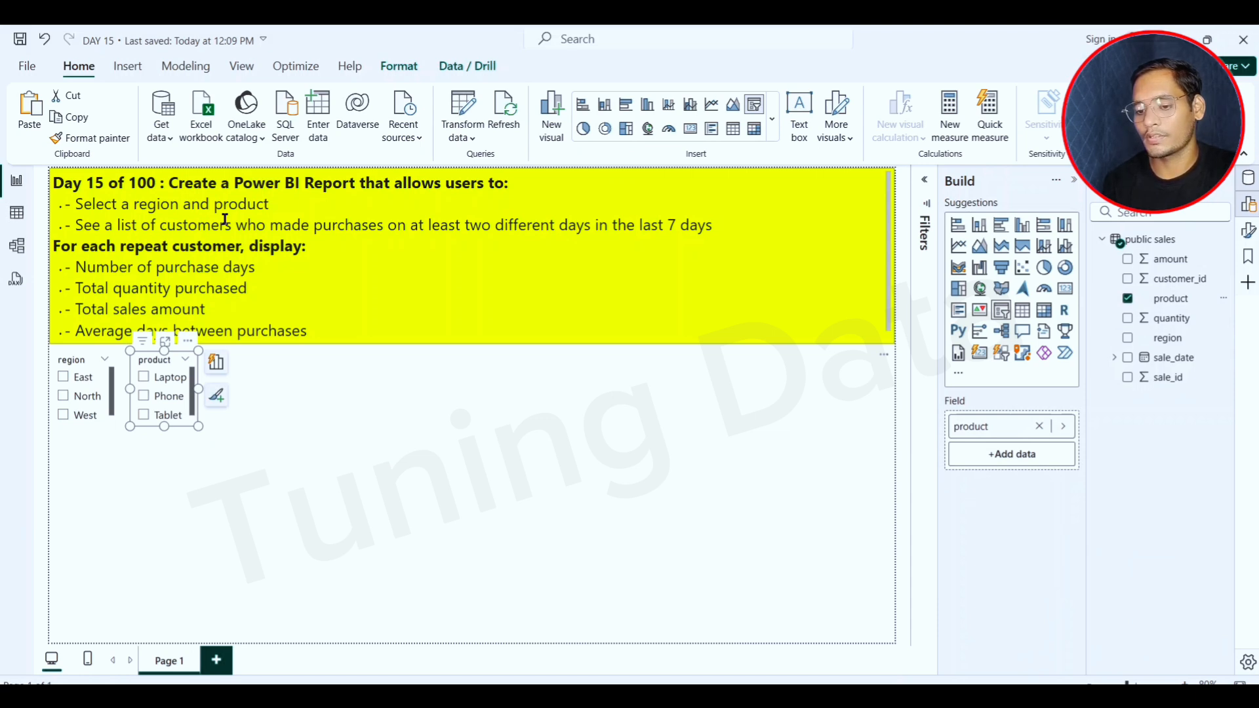
{"action": "left_click", "coordinate": [387, 395]}
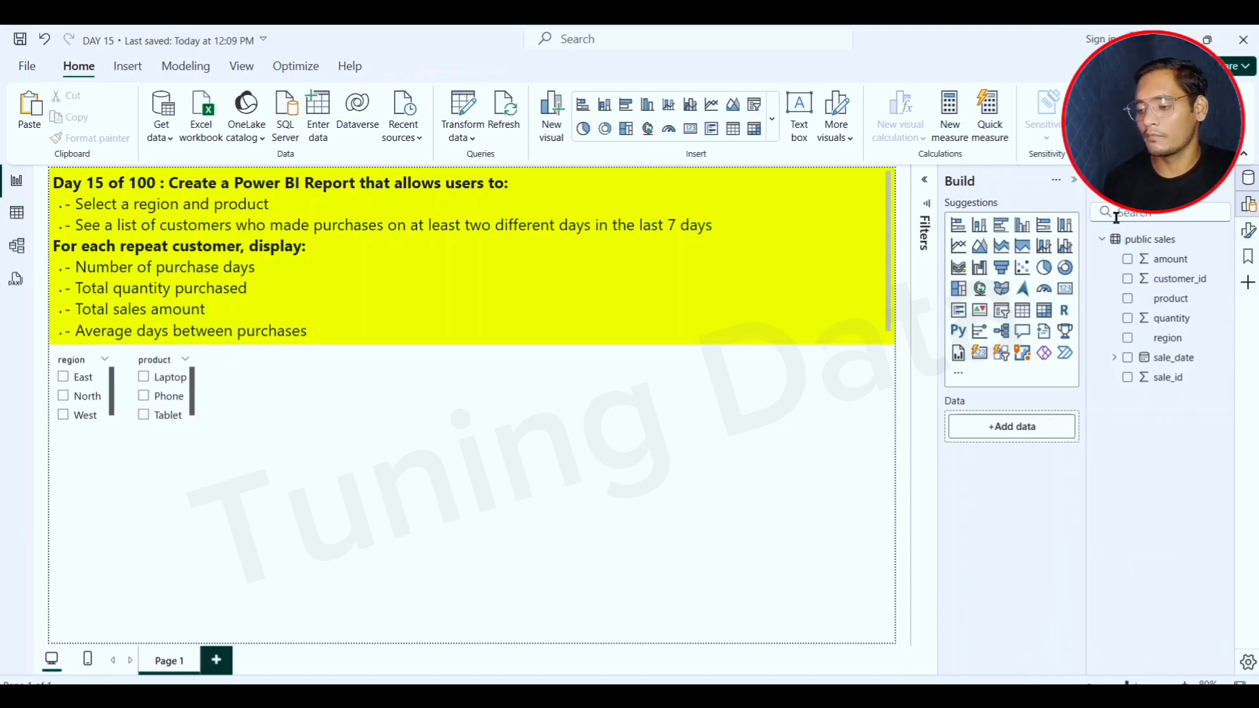
- Create a new measure in the public sales table and name it Purchased Days
{"action": "right_click", "coordinate": [1148, 241]}
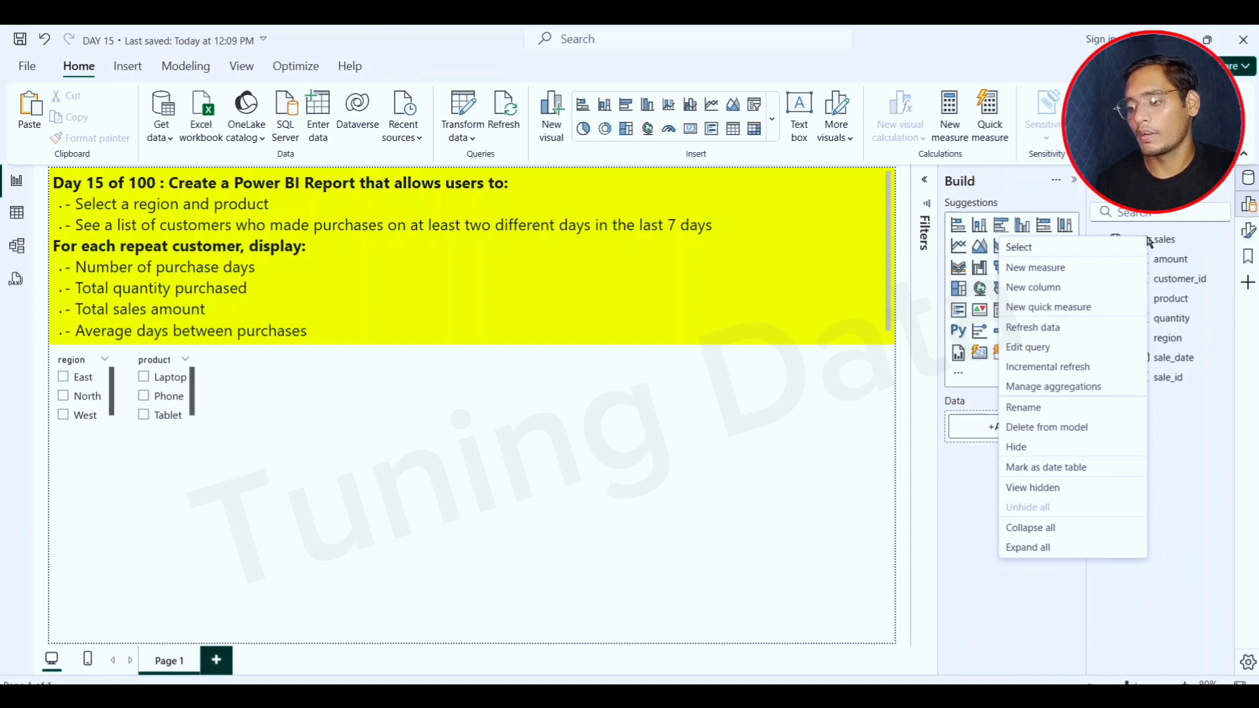
{"action": "left_click", "coordinate": [1053, 268]}
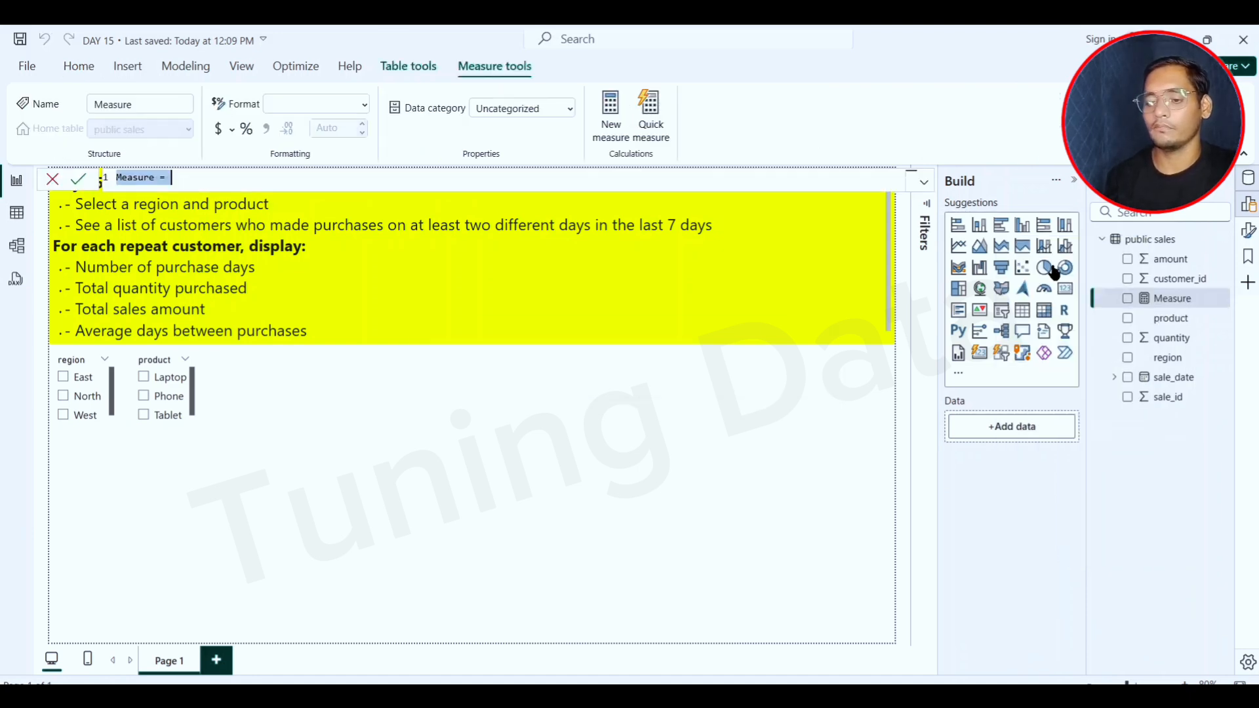
{"action": "type", "text": "Purch"}
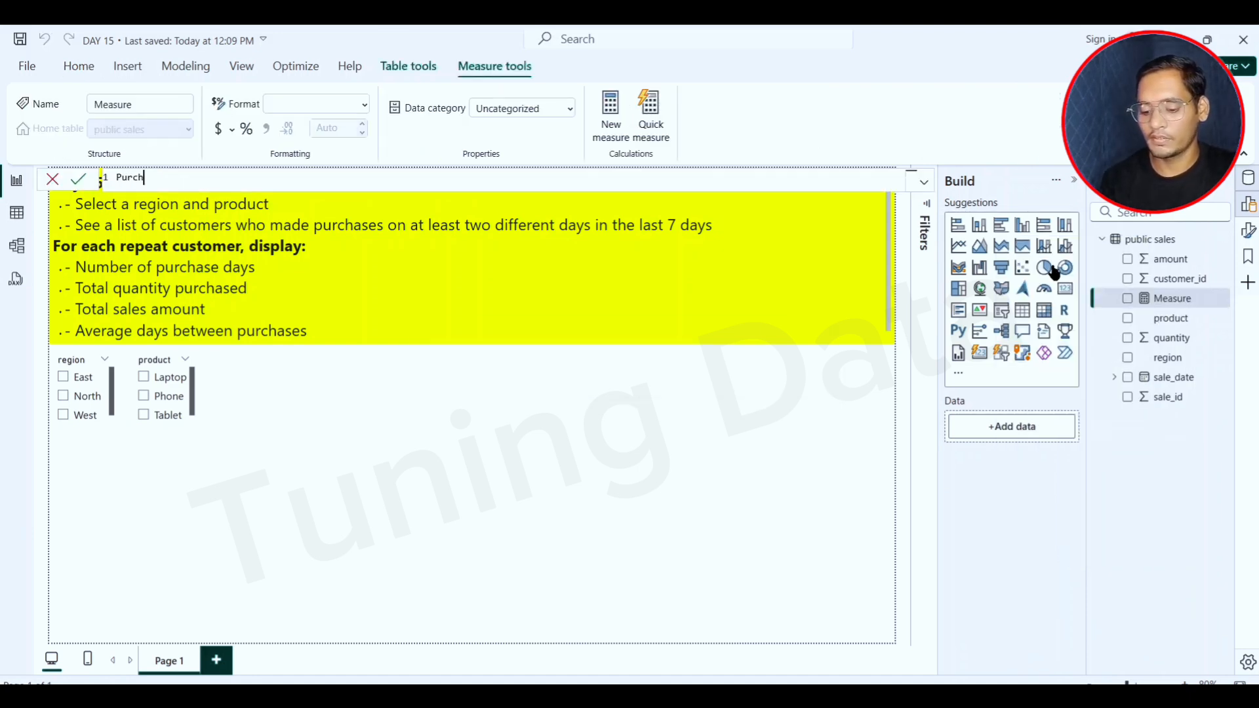
{"action": "type", "text": "ased Days ="}
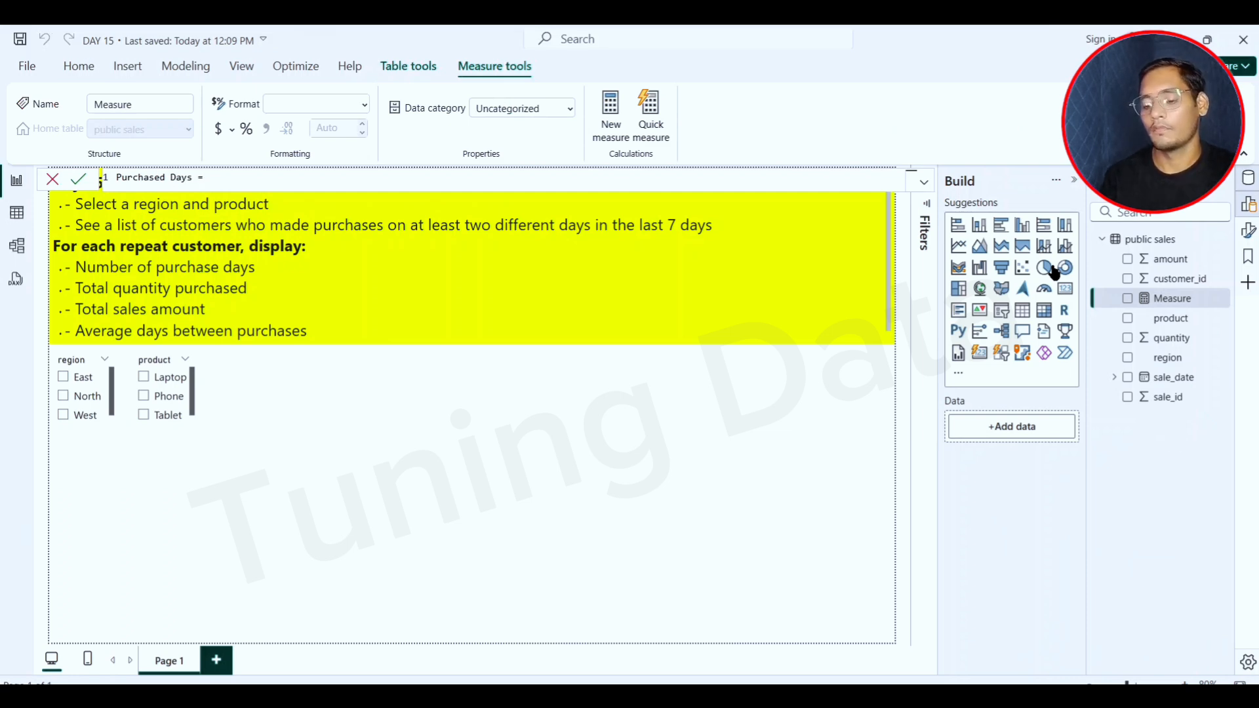
{"action": "type", "text": " dis"}
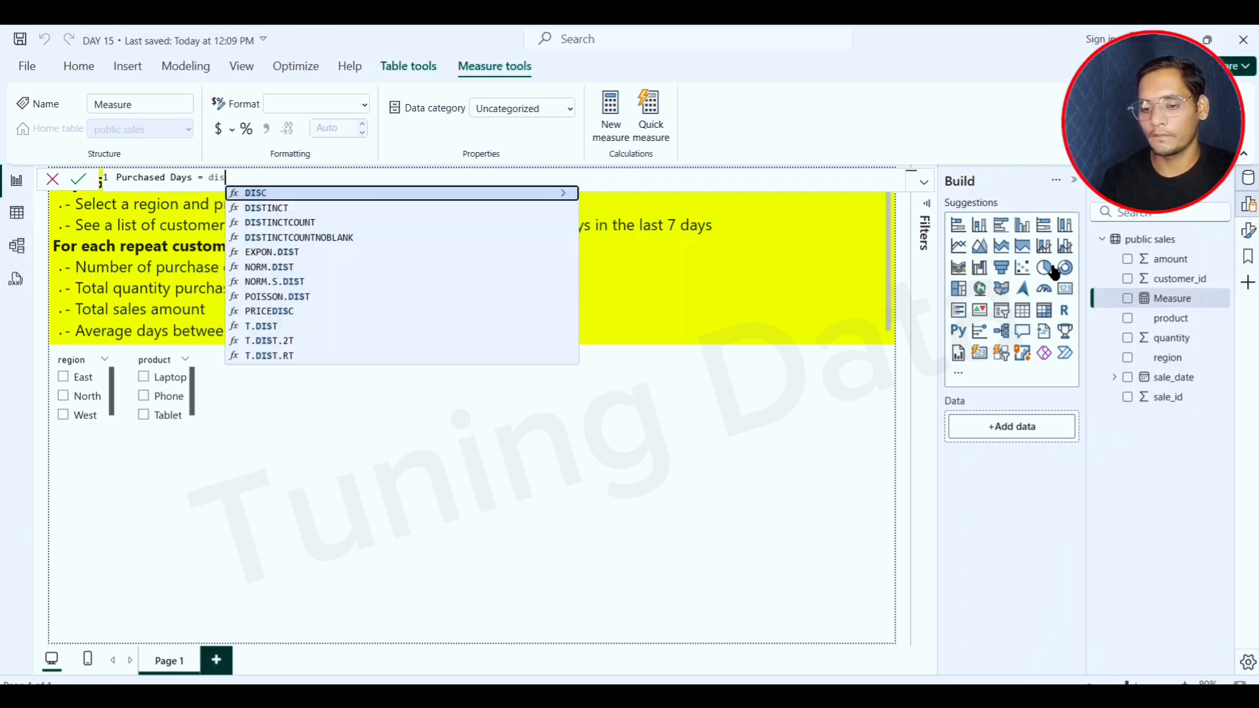
{"action": "key", "text": "Down"}
{"action": "key", "text": "Down"}
{"action": "key", "text": "Tab"}
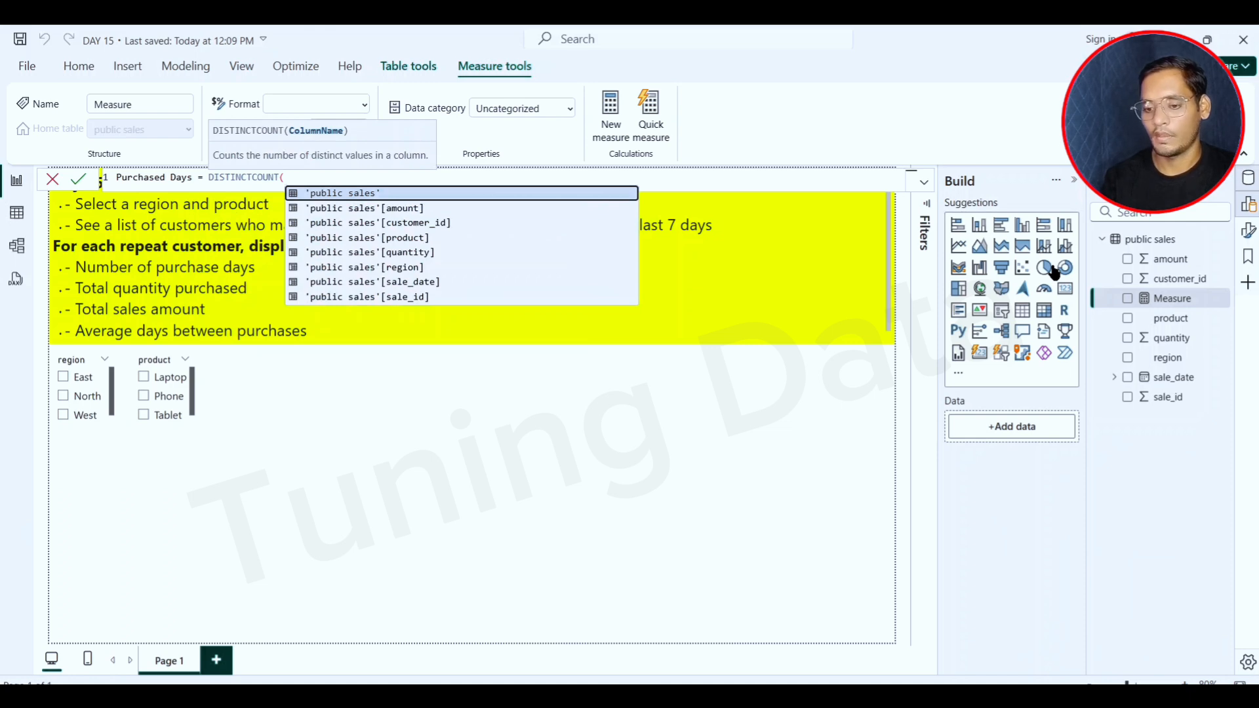
{"action": "key", "text": "Down"}
{"action": "key", "text": "Down"}
{"action": "key", "text": "Down"}
{"action": "key", "text": "Down"}
{"action": "key", "text": "Down"}
{"action": "key", "text": "Down"}
{"action": "key", "text": "Tab"}
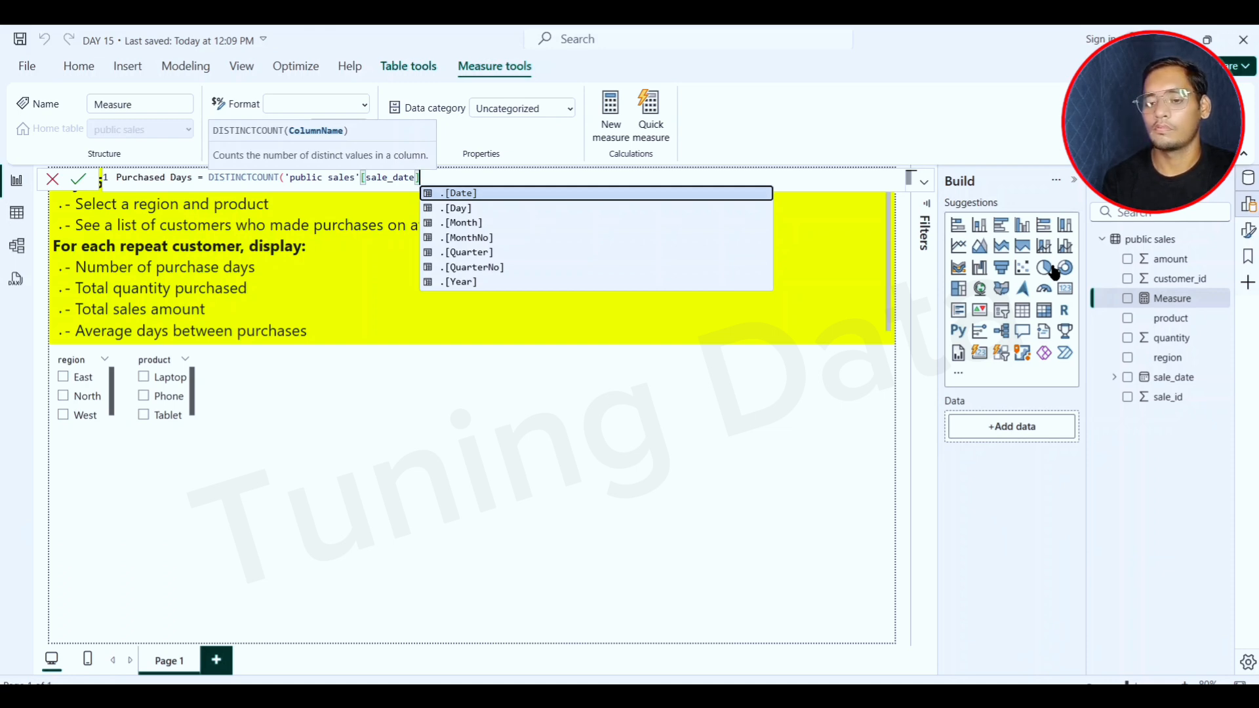
{"action": "key", "text": "BackSpace"}
{"action": "key", "text": "BackSpace"}
{"action": "key", "text": "BackSpace"}
{"action": "key", "text": "BackSpace"}
{"action": "key", "text": "BackSpace"}
{"action": "key", "text": "BackSpace"}
{"action": "key", "text": "BackSpace"}
{"action": "key", "text": "BackSpace"}
{"action": "key", "text": "BackSpace"}
{"action": "key", "text": "BackSpace"}
{"action": "key", "text": "BackSpace"}
{"action": "key", "text": "BackSpace"}
{"action": "key", "text": "BackSpace"}
{"action": "key", "text": "BackSpace"}
{"action": "key", "text": "BackSpace"}
{"action": "key", "text": "BackSpace"}
{"action": "key", "text": "BackSpace"}
{"action": "key", "text": "BackSpace"}
{"action": "key", "text": "BackSpace"}
{"action": "key", "text": "BackSpace"}
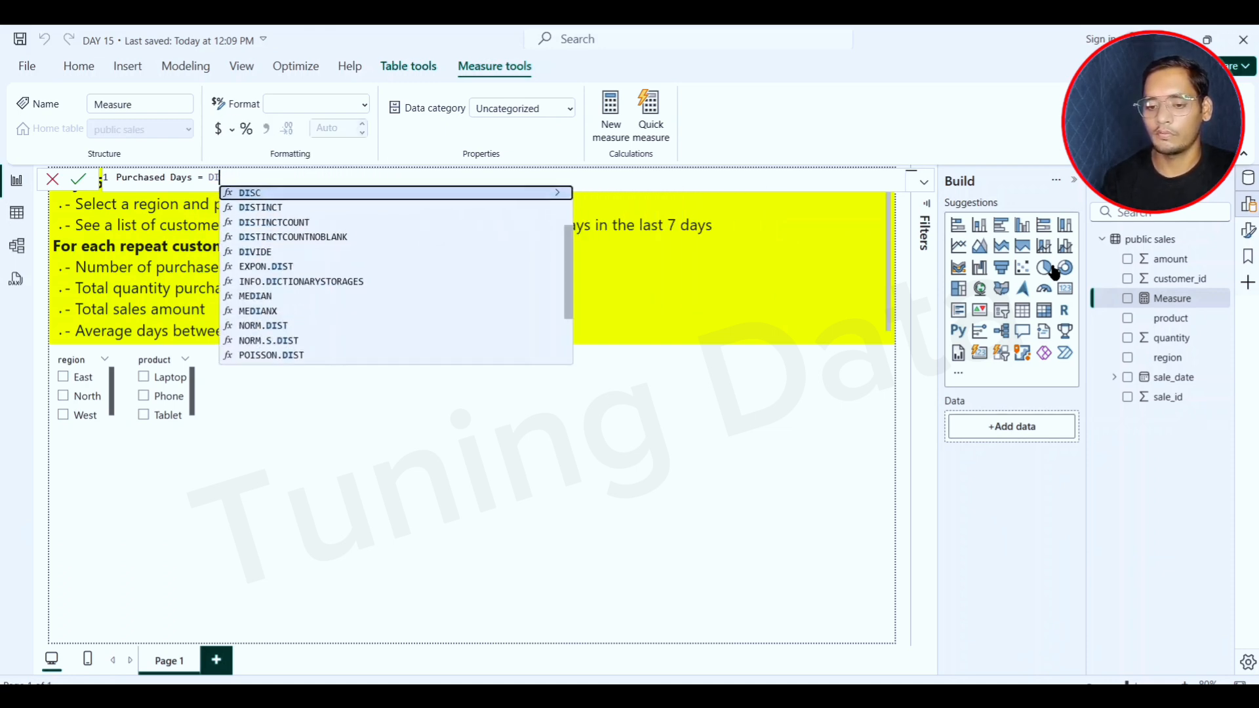
{"action": "key", "text": "BackSpace"}
{"action": "key", "text": "BackSpace"}
- Start the Purchased Days formula with CALCULATE over a DISTINCTCOUNT of the 'public sales'[sale_date] column
{"action": "type", "text": "CA"}
{"action": "key", "text": "Tab"}
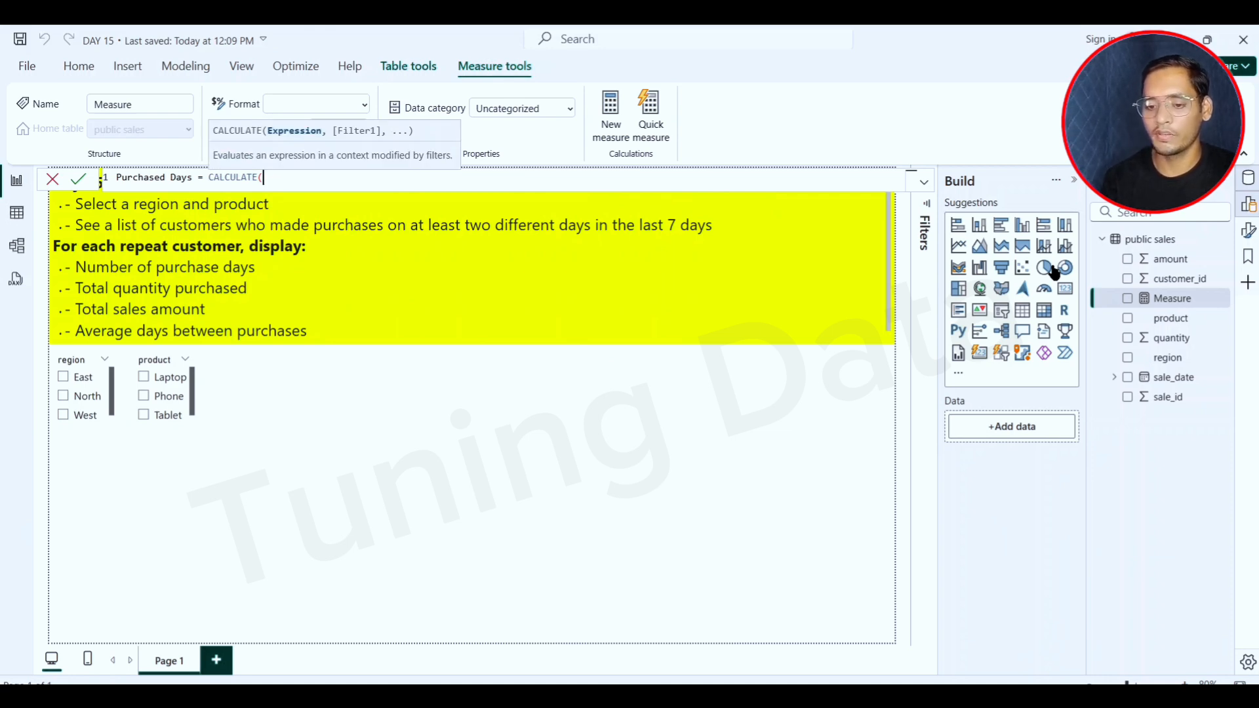
{"action": "type", "text": "dis"}
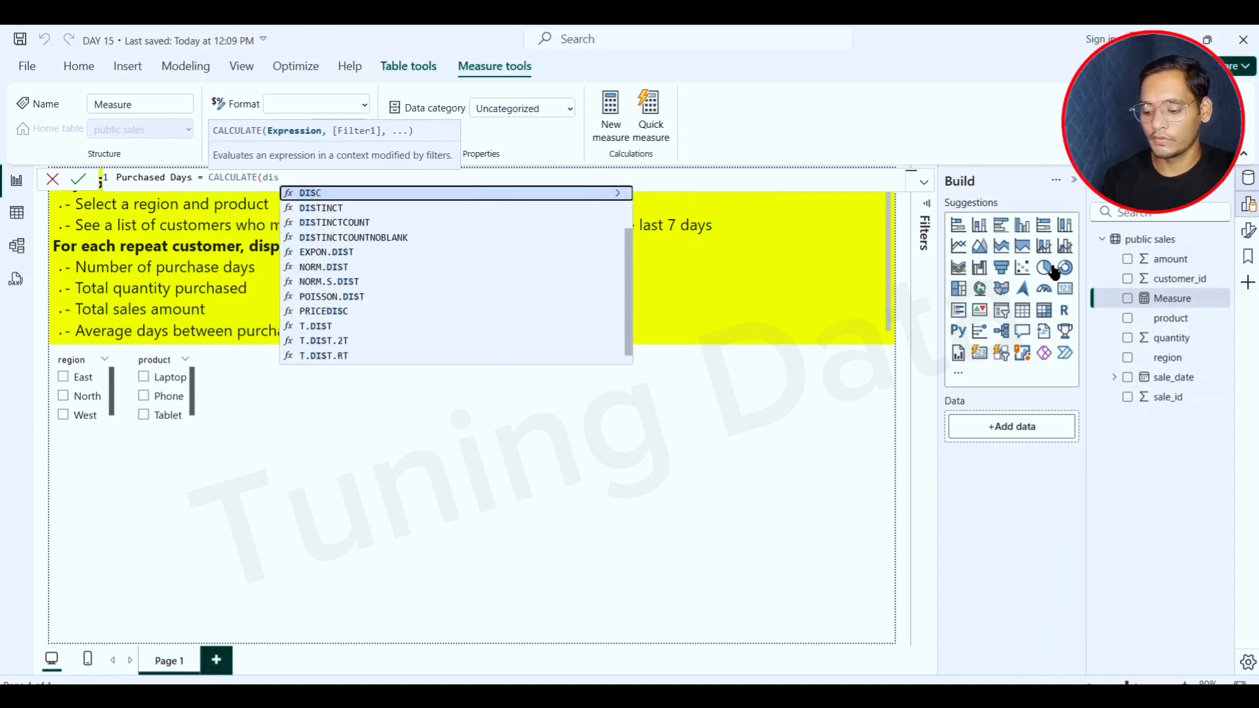
{"action": "key", "text": "Down"}
{"action": "key", "text": "Down"}
{"action": "key", "text": "Tab"}
{"action": "key", "text": "Down"}
{"action": "key", "text": "Down"}
{"action": "key", "text": "Down"}
{"action": "key", "text": "Down"}
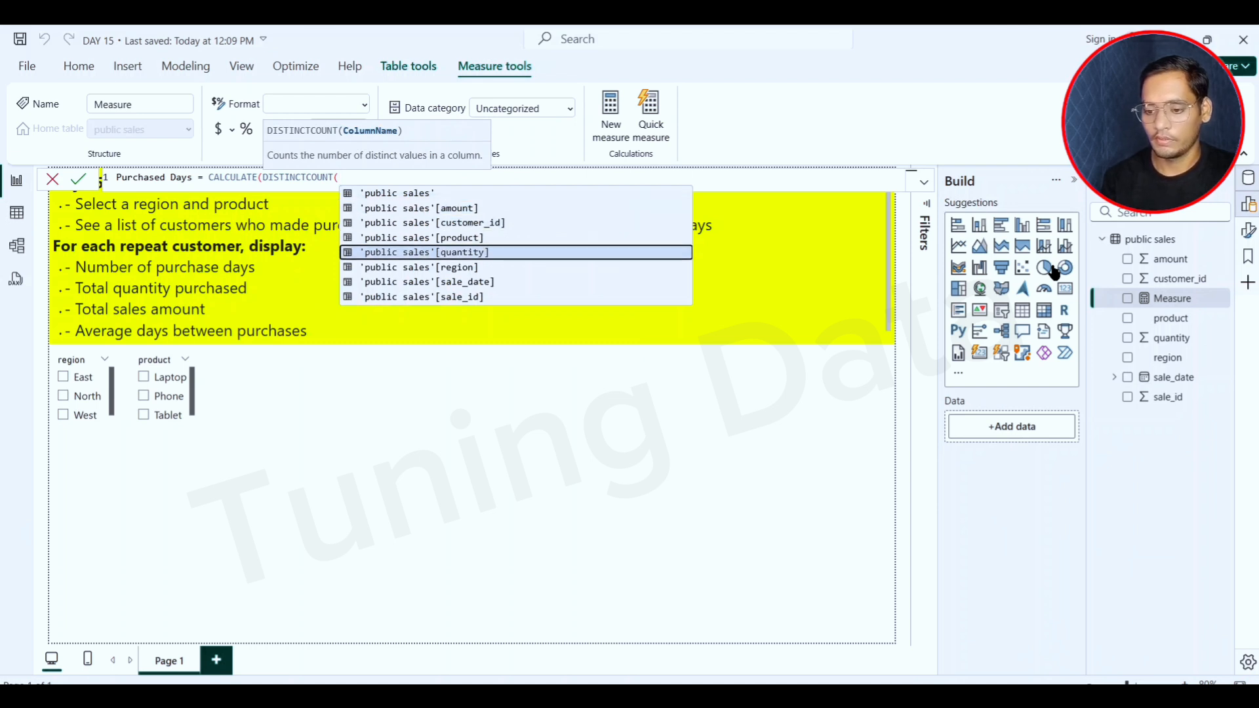
{"action": "key", "text": "Down"}
{"action": "key", "text": "Down"}
{"action": "key", "text": "Tab"}
{"action": "type", "text": ")"}
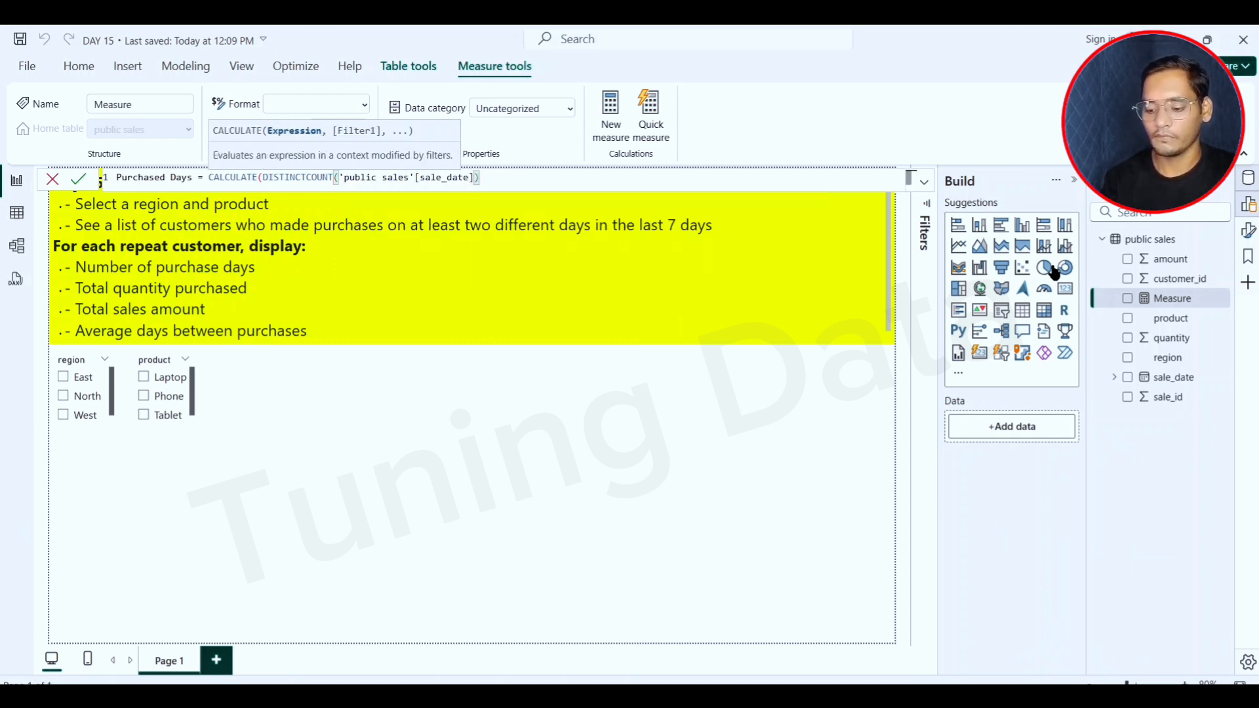
{"action": "type", "text": ","}
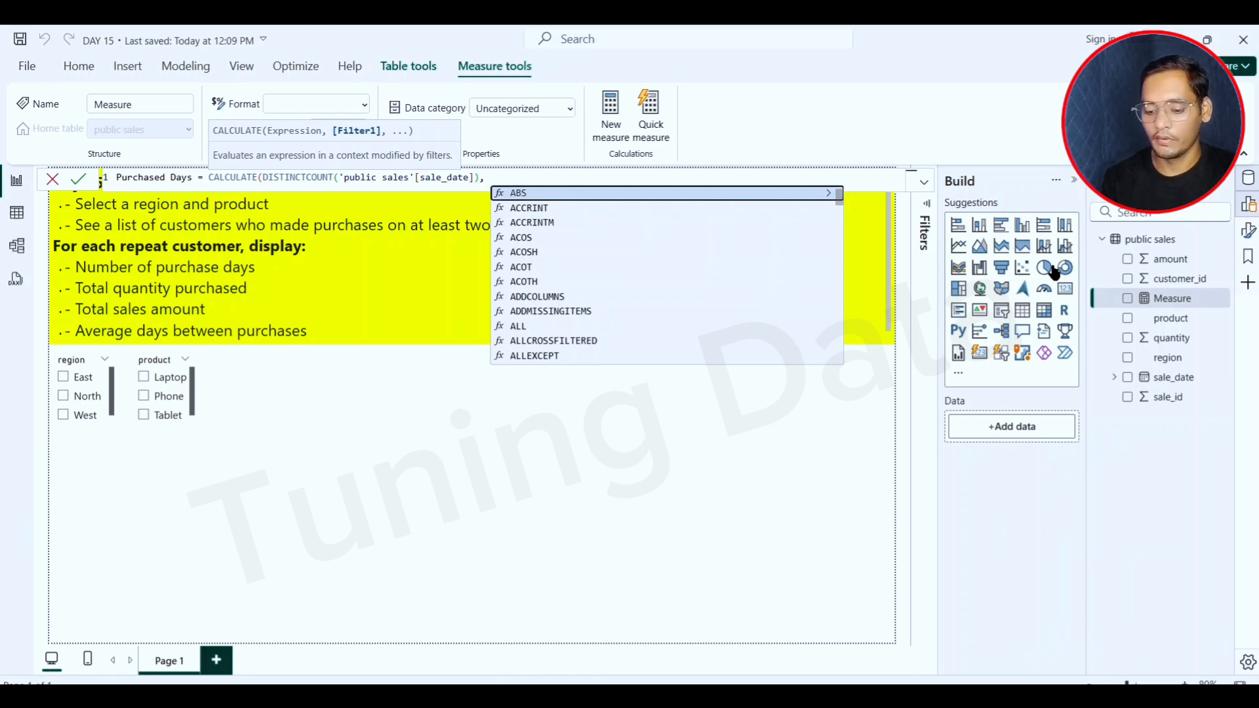
- Add a filter to the formula that sets 'public sales'[region] equal to SELECTEDVALUE of 'public sales'[region]
{"action": "type", "text": "sale"}
{"action": "key", "text": "Up"}
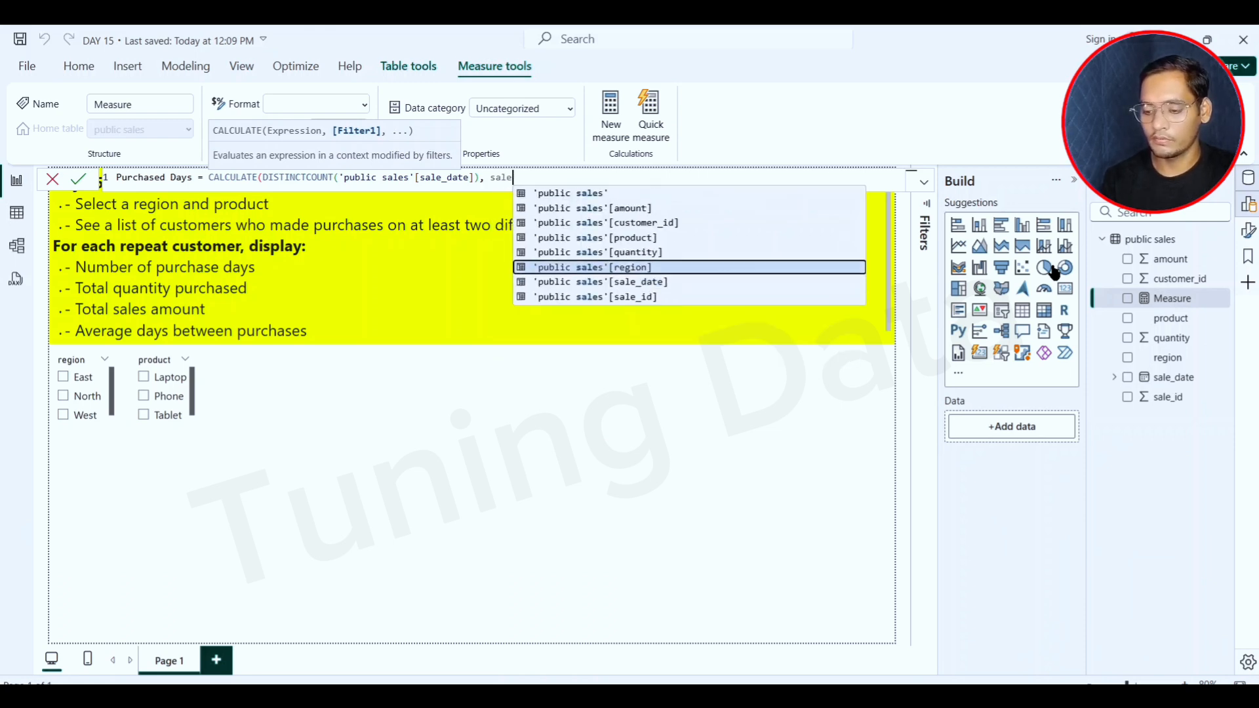
{"action": "key", "text": "Tab"}
{"action": "type", "text": "= sele"}
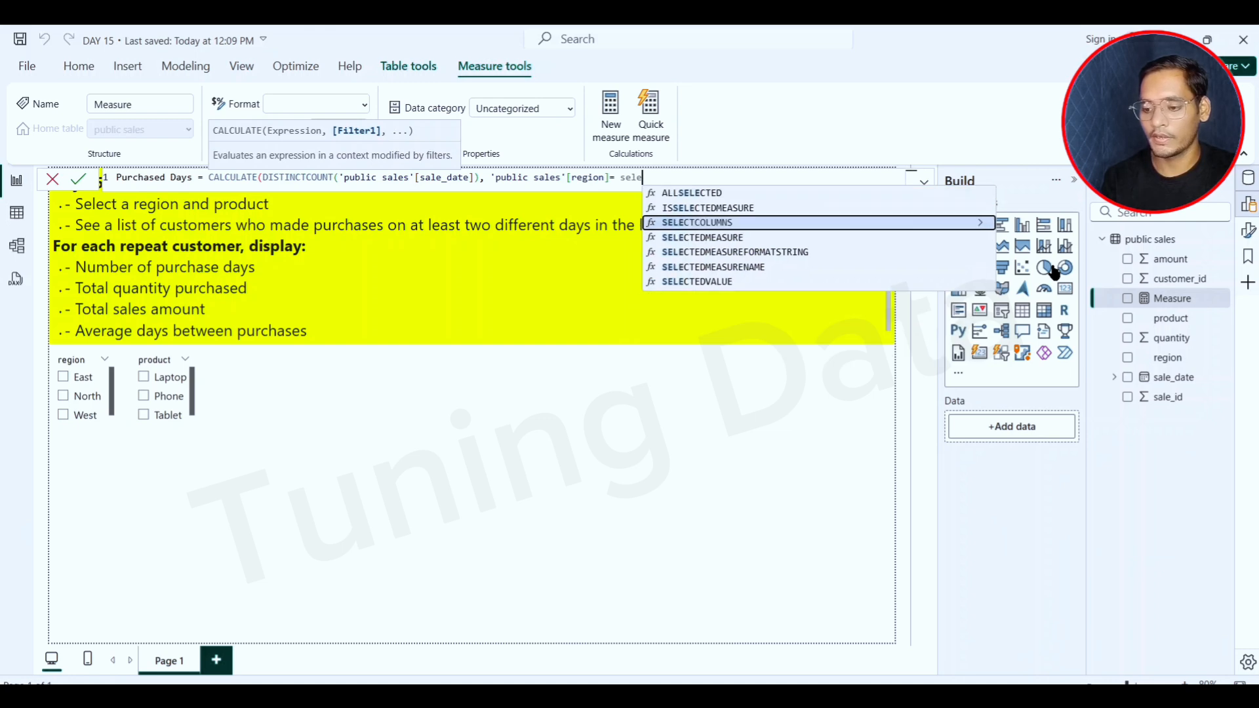
{"action": "left_click", "coordinate": [784, 282]}
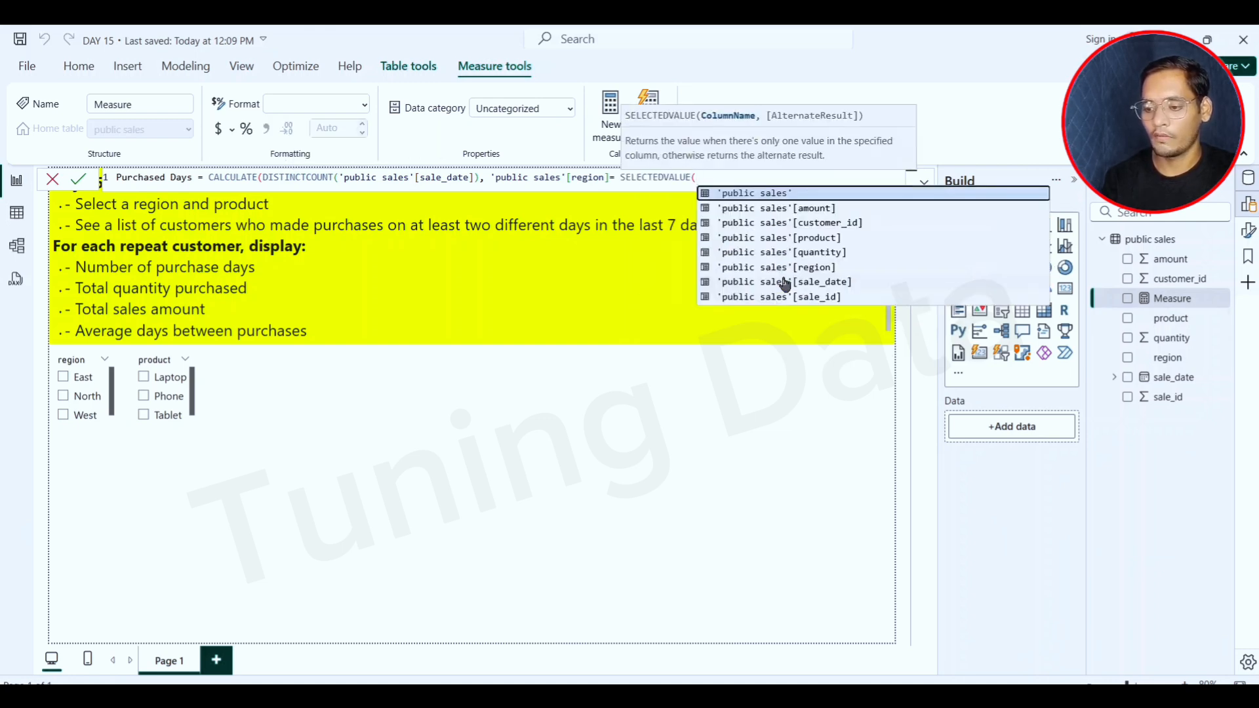
{"action": "left_click", "coordinate": [817, 268]}
- Move the region filter onto its own line and indent it beneath the DISTINCTCOUNT expression
{"action": "left_click", "coordinate": [492, 186]}
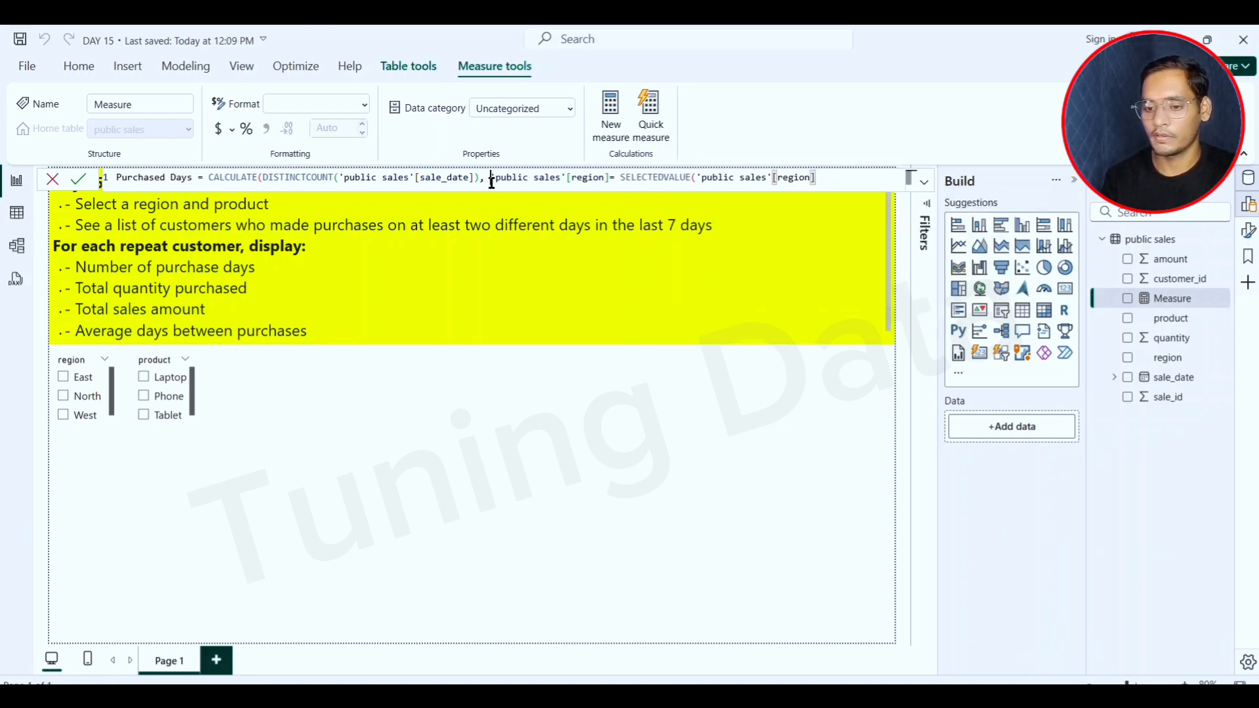
{"action": "key", "text": "shift+Return"}
{"action": "key", "text": "Tab"}
{"action": "key", "text": "Tab"}
{"action": "key", "text": "Tab"}
{"action": "key", "text": "Tab"}
{"action": "key", "text": "Tab"}
{"action": "key", "text": "Tab"}
{"action": "key", "text": "Tab"}
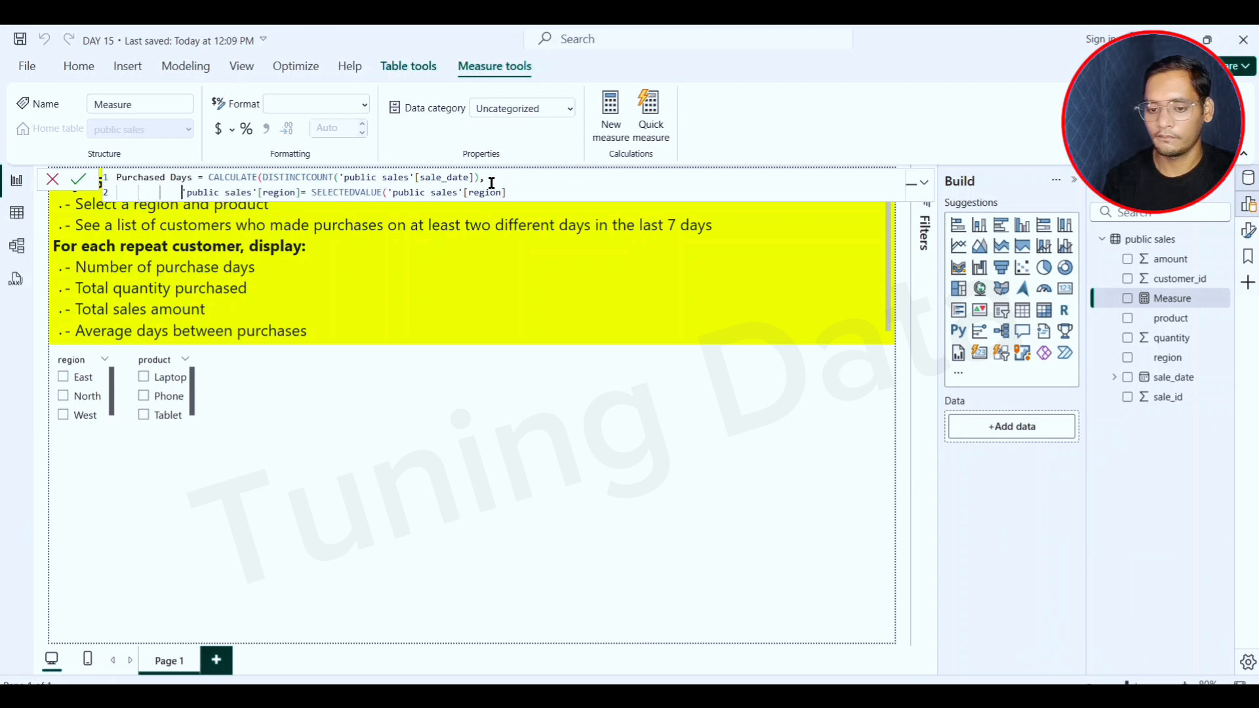
{"action": "key", "text": "Tab"}
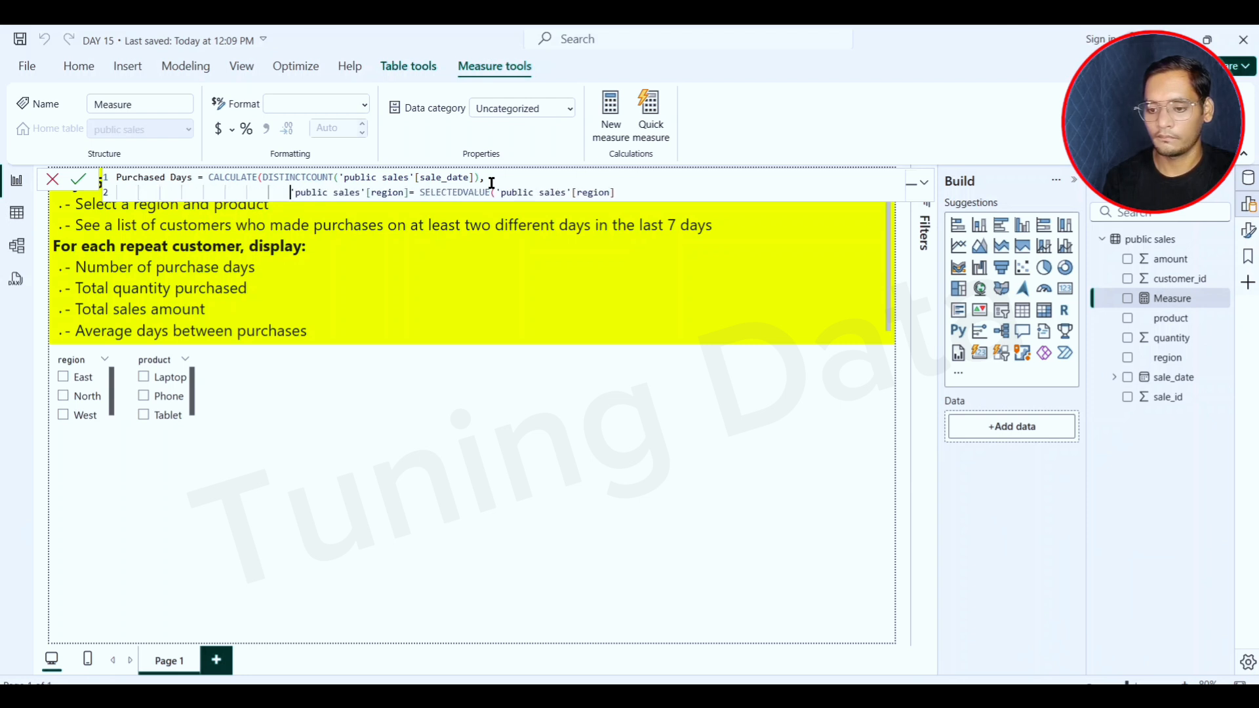
- Append with && on a new line the condition 'public sales'[product] = SELECTEDVALUE('public sales'[product])
{"action": "left_click", "coordinate": [628, 187]}
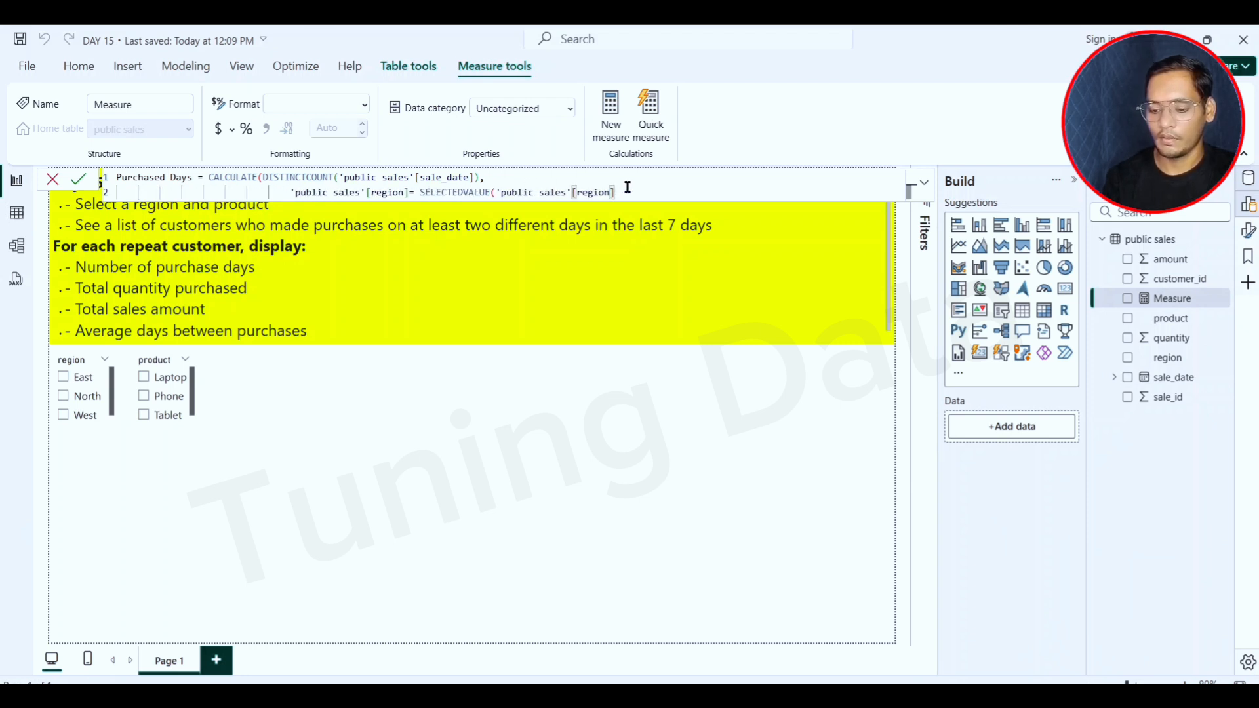
{"action": "type", "text": "&&"}
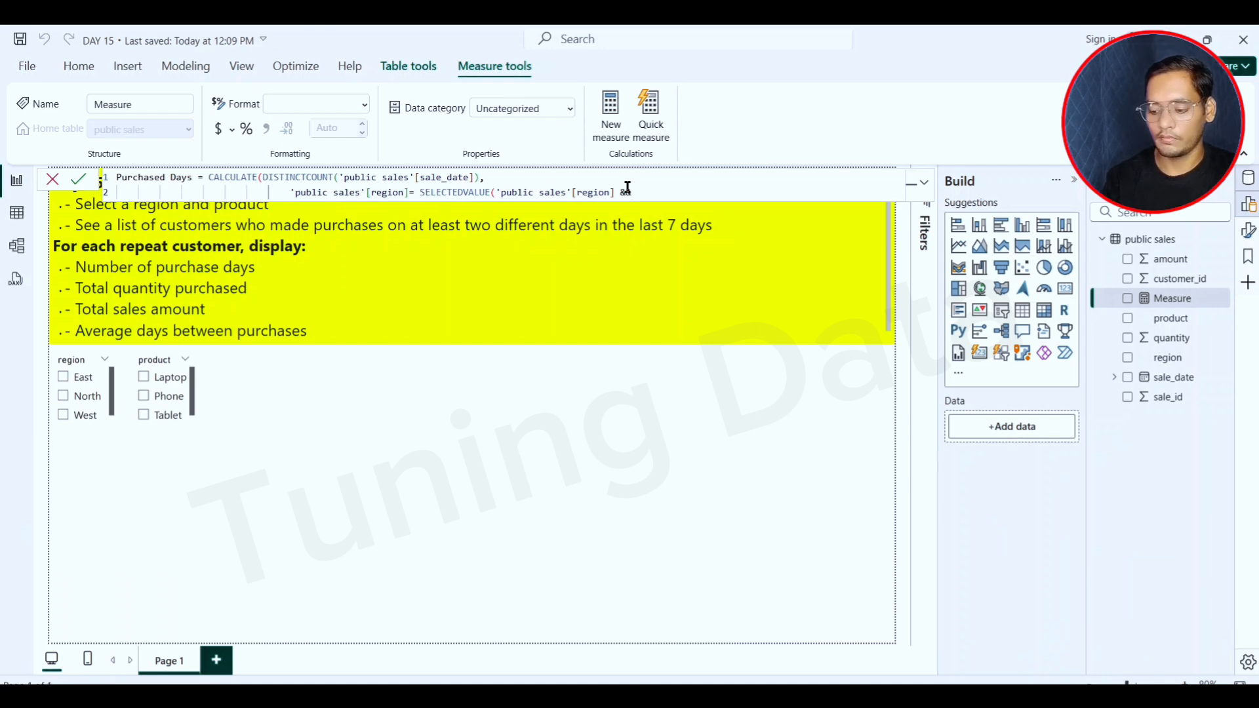
{"action": "key", "text": "shift+Return"}
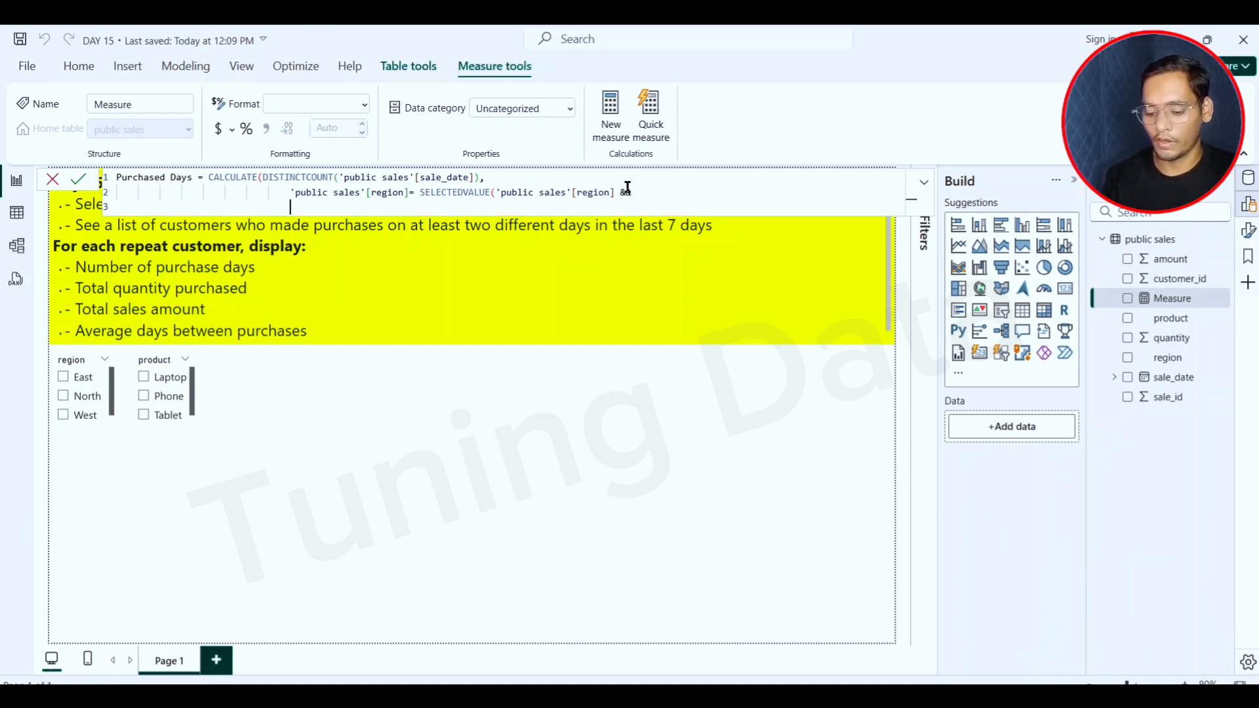
{"action": "type", "text": "s"}
{"action": "key", "text": "BackSpace"}
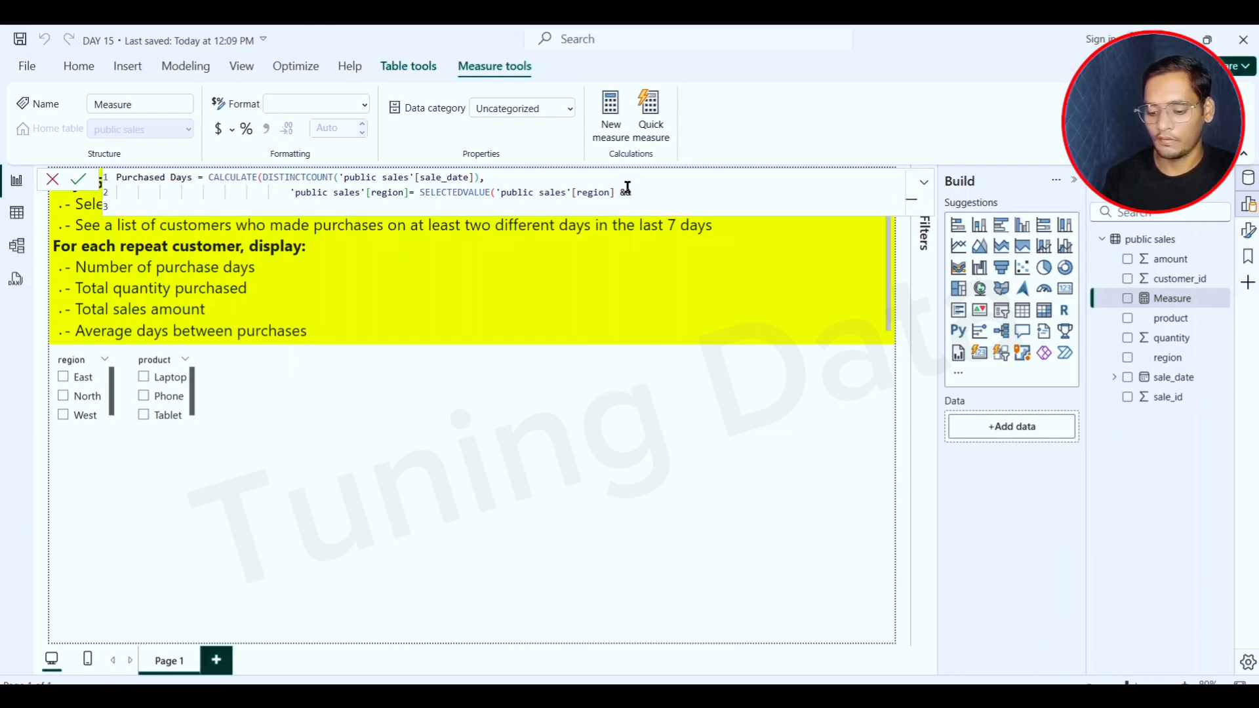
{"action": "type", "text": "pro"}
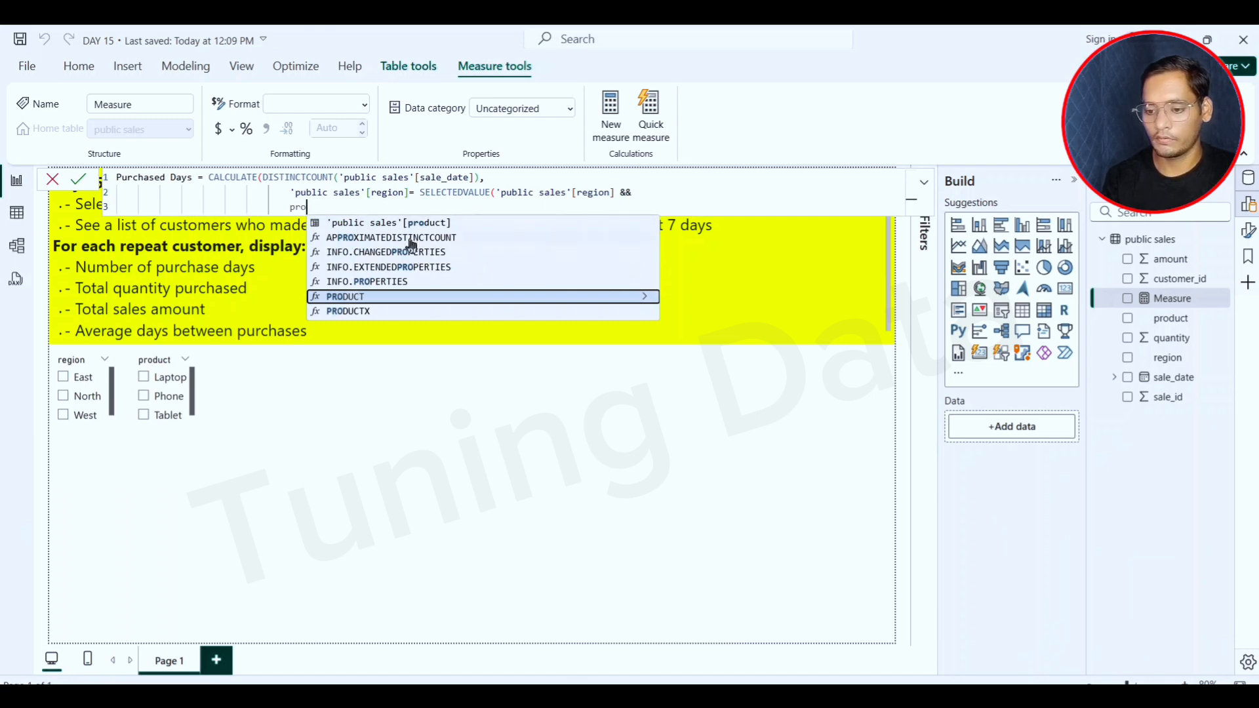
{"action": "left_click", "coordinate": [411, 224]}
{"action": "type", "text": "= s"}
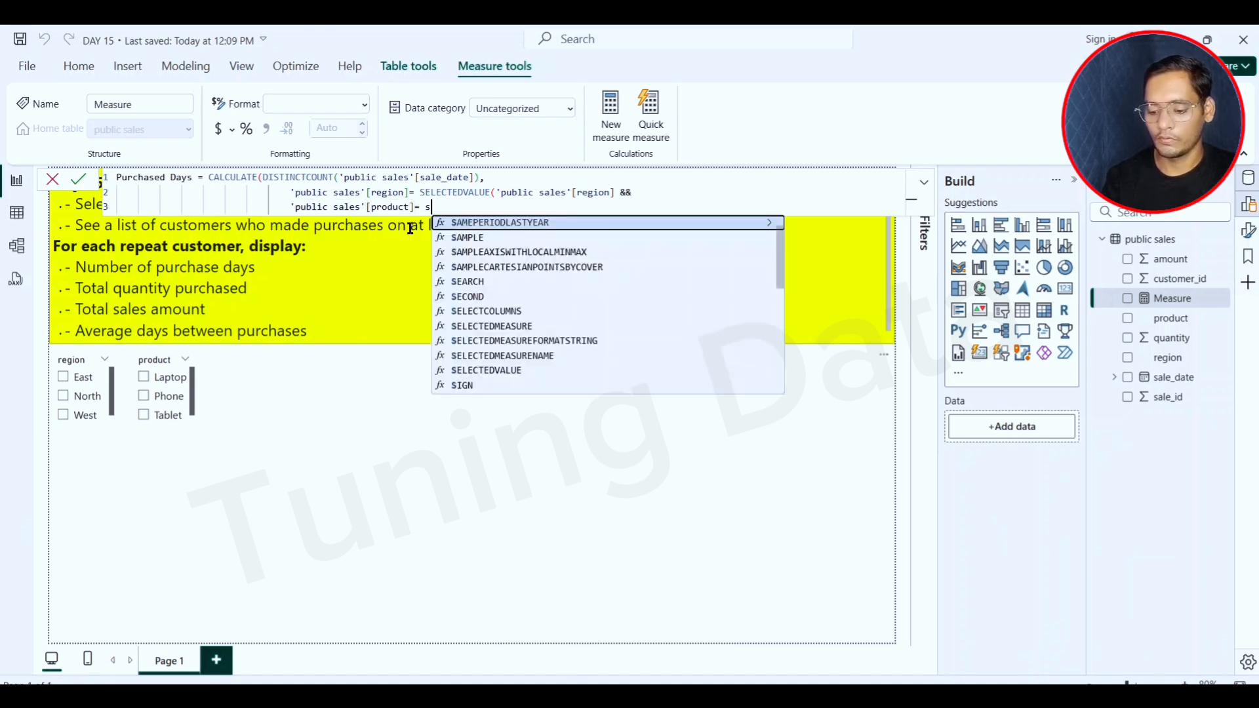
{"action": "type", "text": "ele"}
{"action": "left_click", "coordinate": [482, 309]}
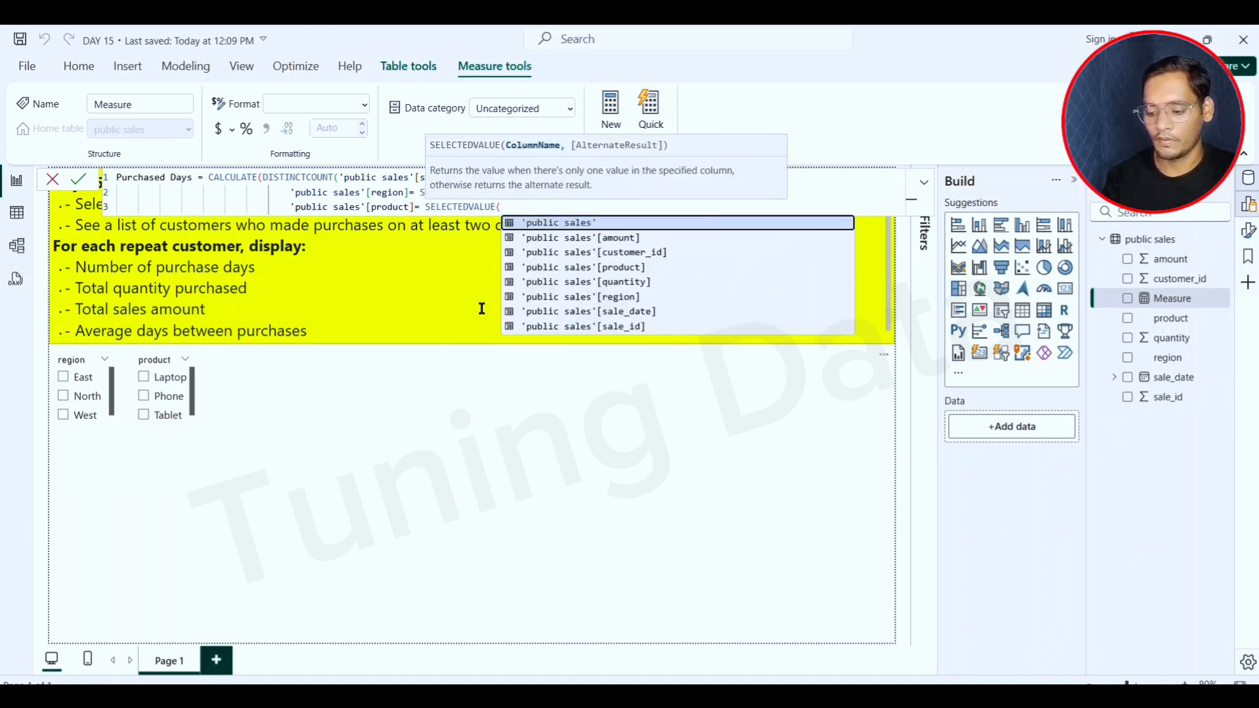
{"action": "type", "text": "pro"}
{"action": "key", "text": "Tab"}
{"action": "type", "text": ")"}
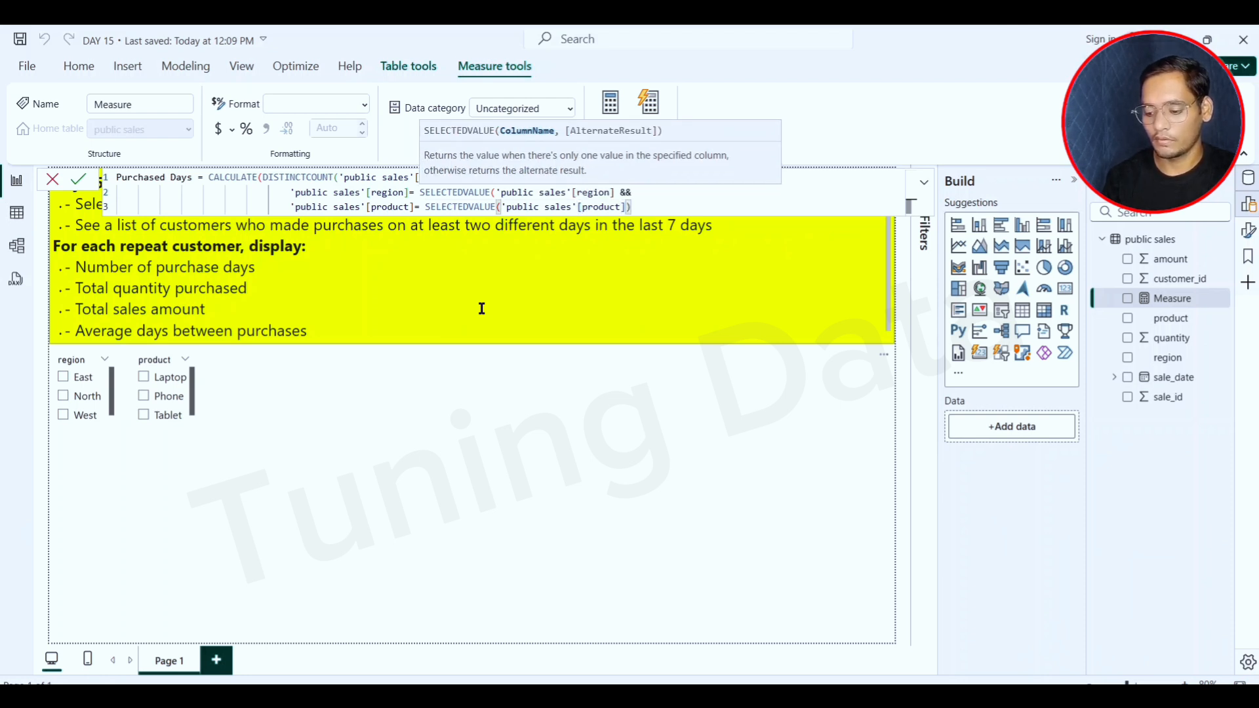
- Append with && on a new line the start-date condition 'public sales'[sale_date] >= DATE(2025,06,20)
{"action": "type", "text": " &&"}
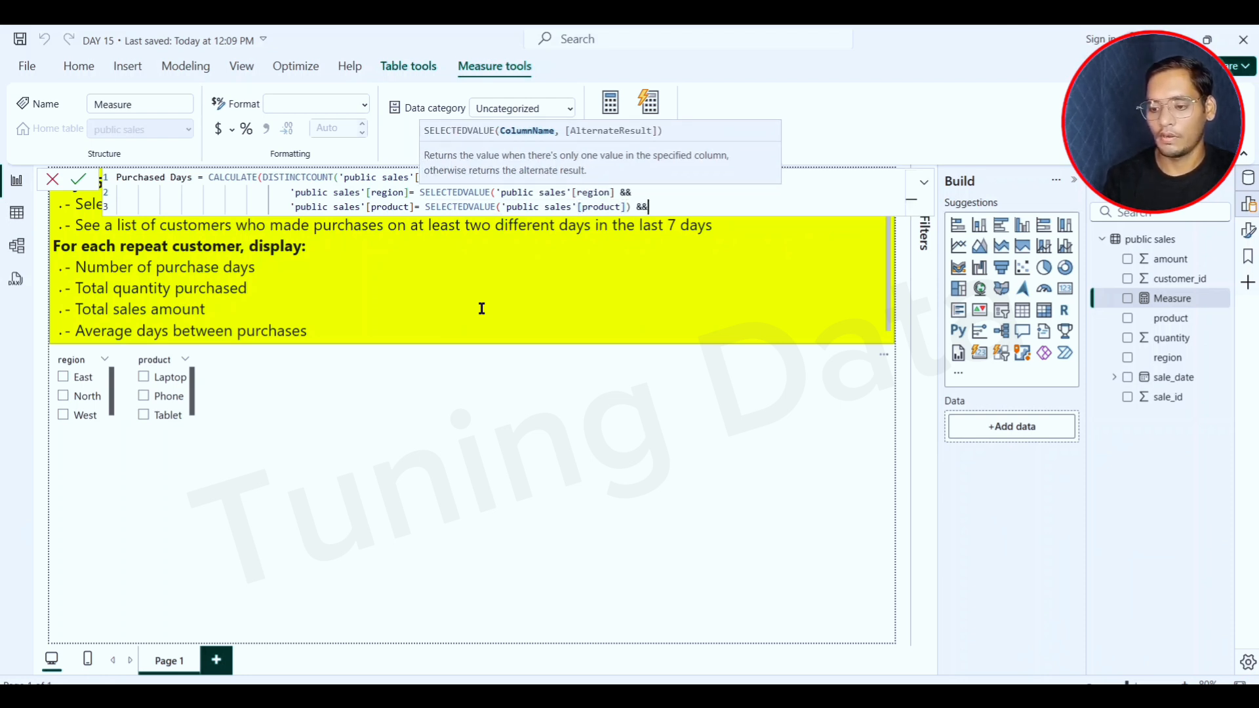
{"action": "key", "text": "shift+Return"}
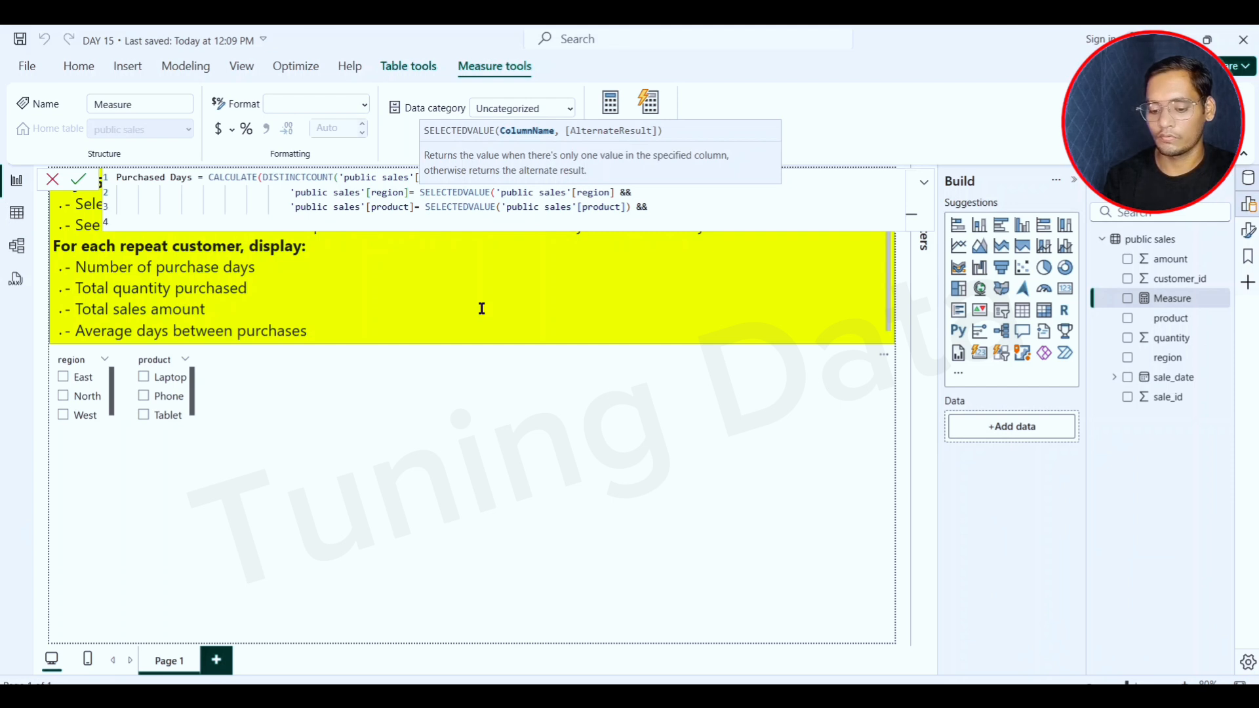
{"action": "type", "text": "'"}
{"action": "left_click", "coordinate": [467, 326]}
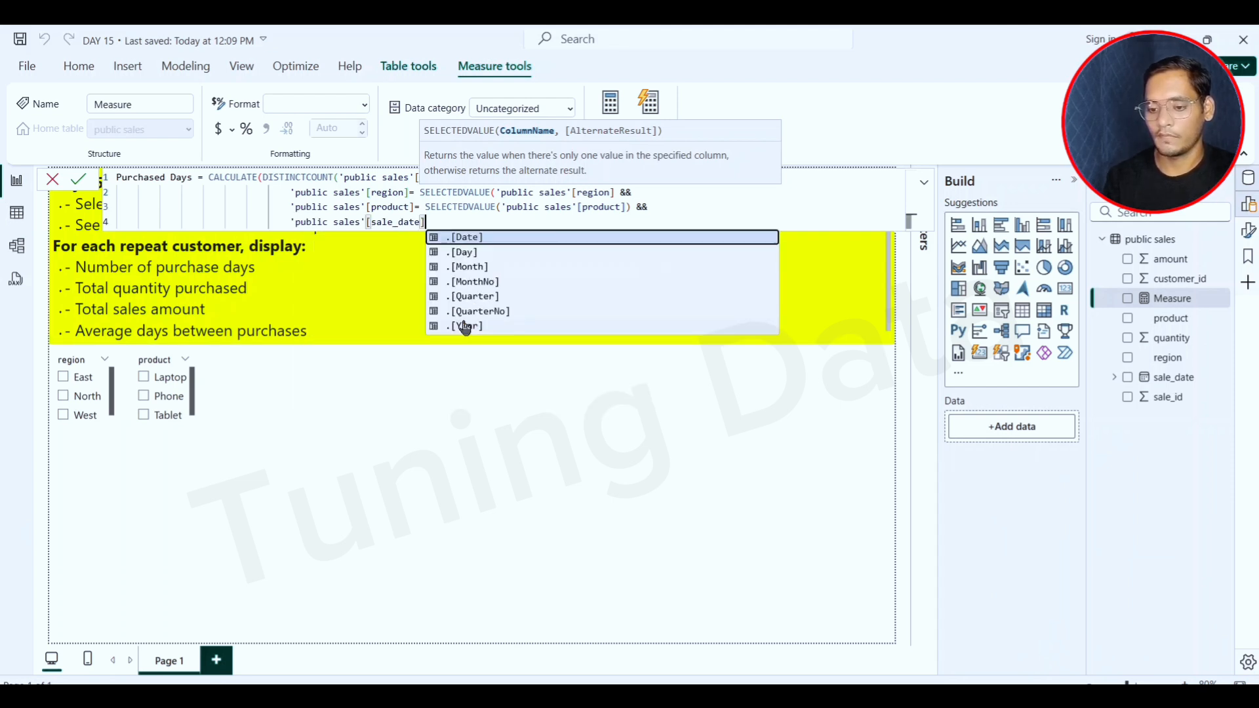
{"action": "type", "text": ">= "}
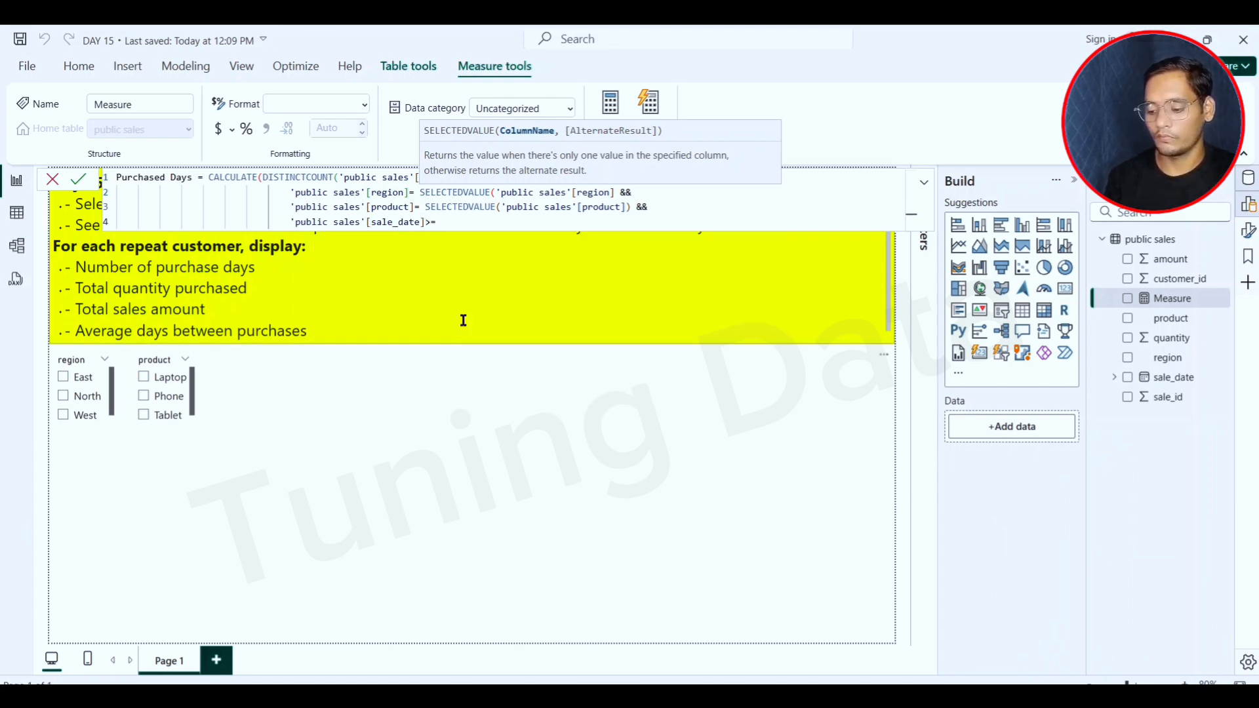
{"action": "type", "text": "DATE(20"}
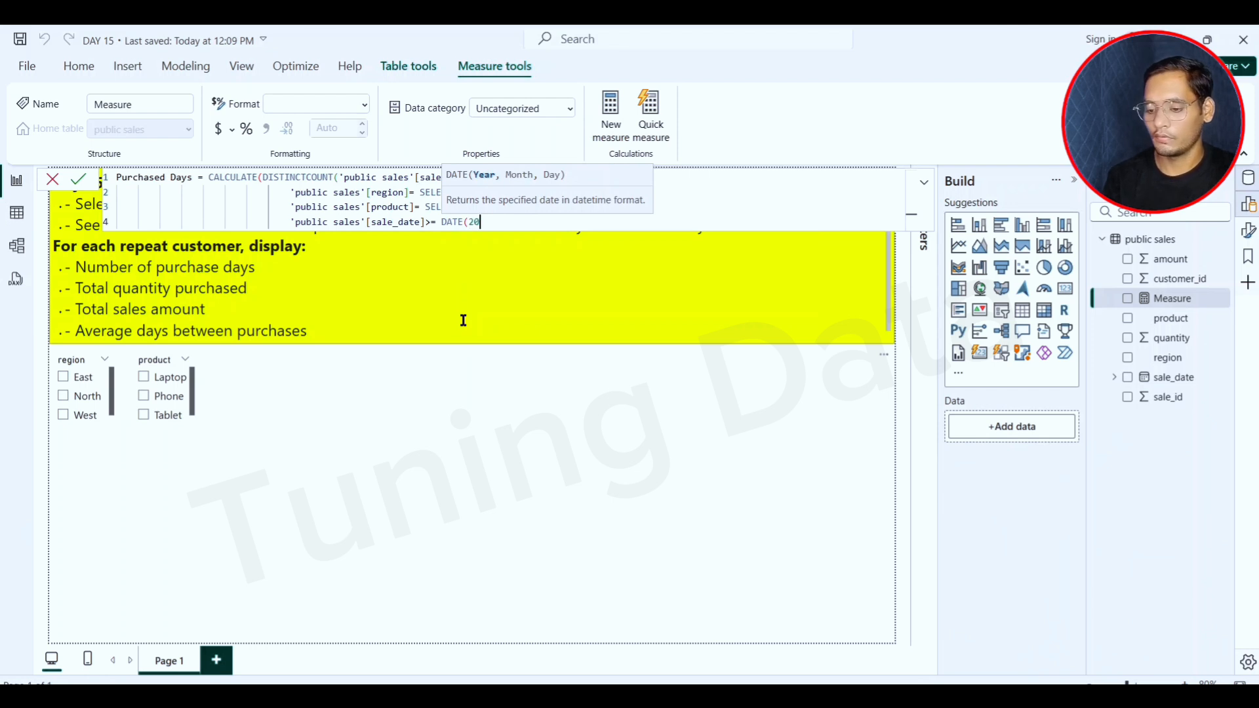
{"action": "type", "text": "25,"}
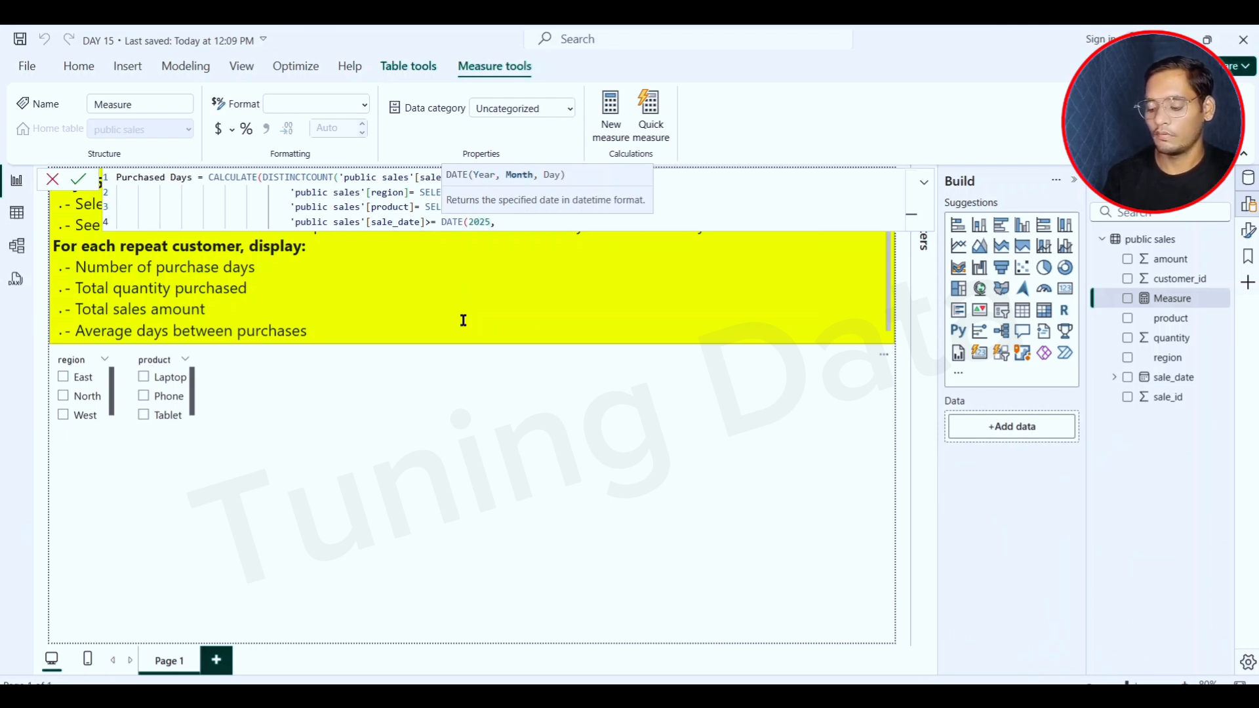
{"action": "type", "text": "06,20"}
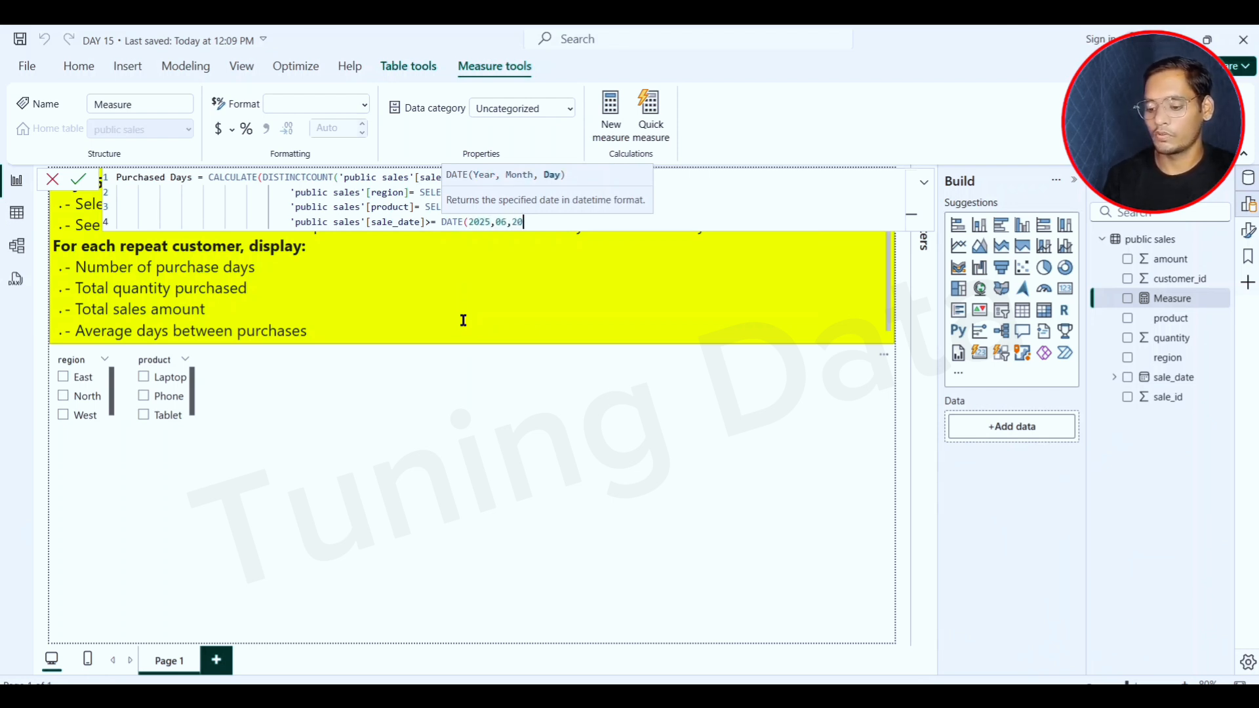
{"action": "type", "text": ")"}
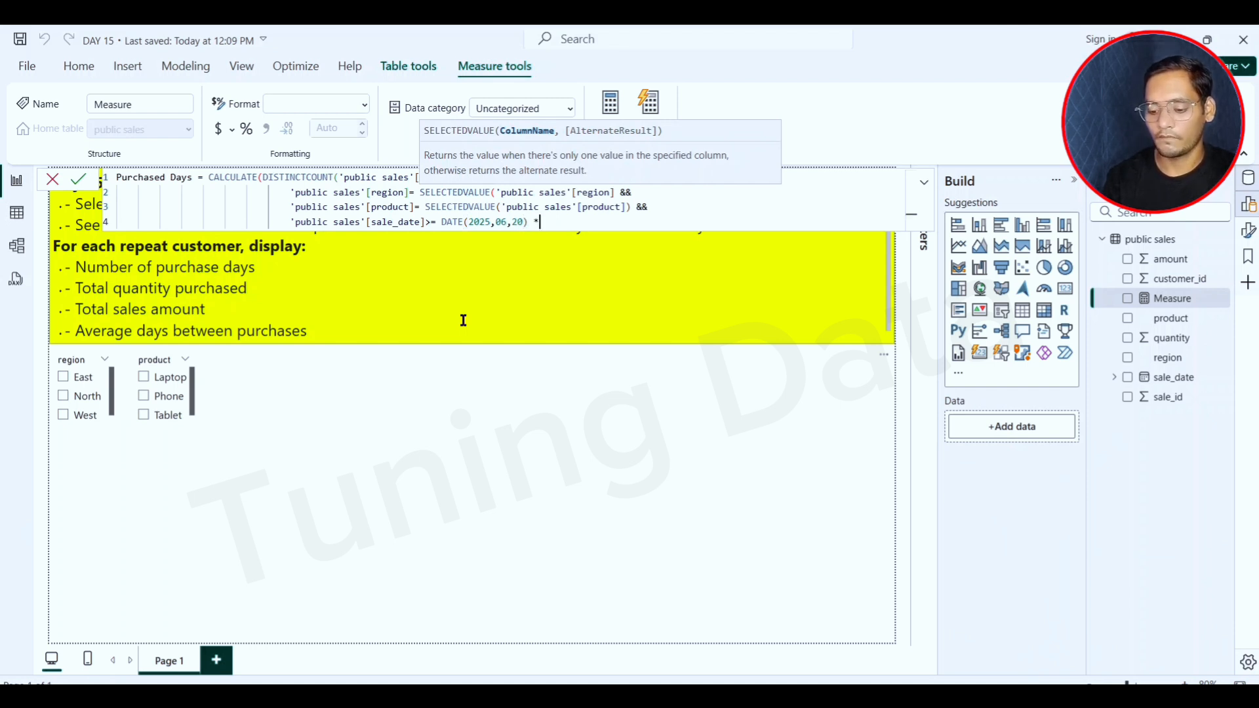
- Append with && on a new line 'public sales'[sale_date] <= DATE(2025,06,26), and add the missing closing parenthesis to the region SELECTEDVALUE
{"action": "type", "text": "&&"}
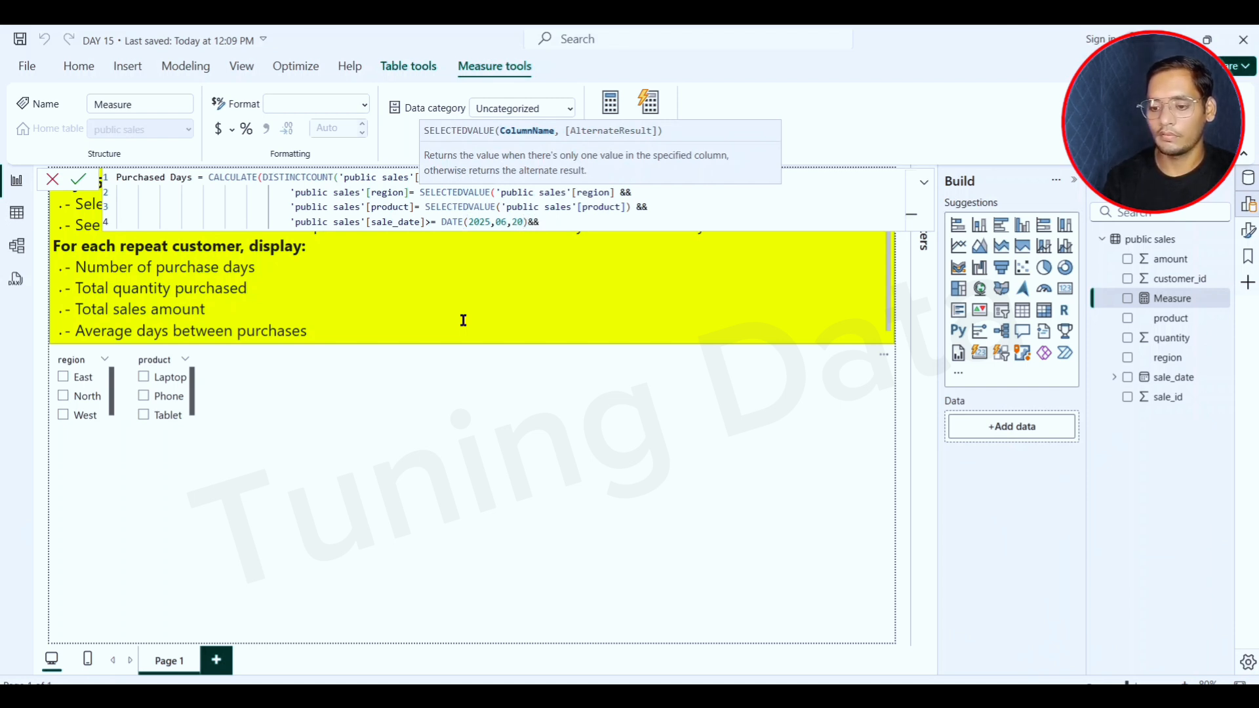
{"action": "key", "text": "shift+Return"}
{"action": "type", "text": "sale"}
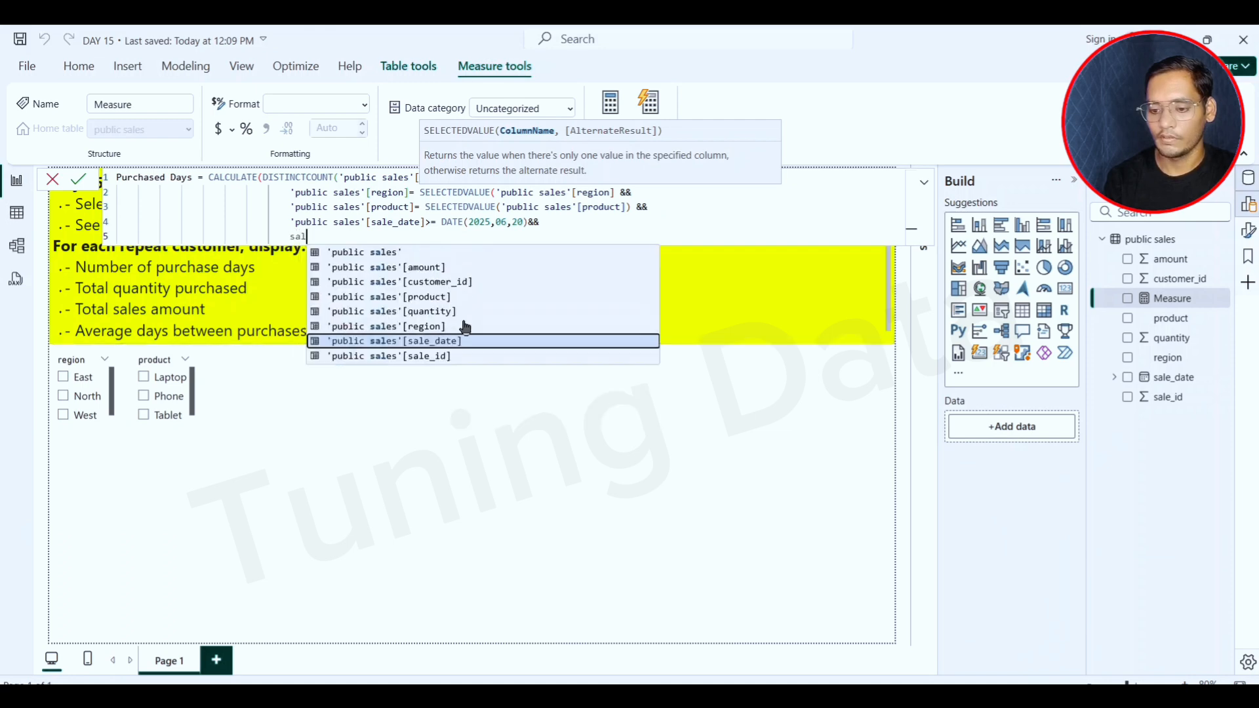
{"action": "left_click", "coordinate": [444, 342]}
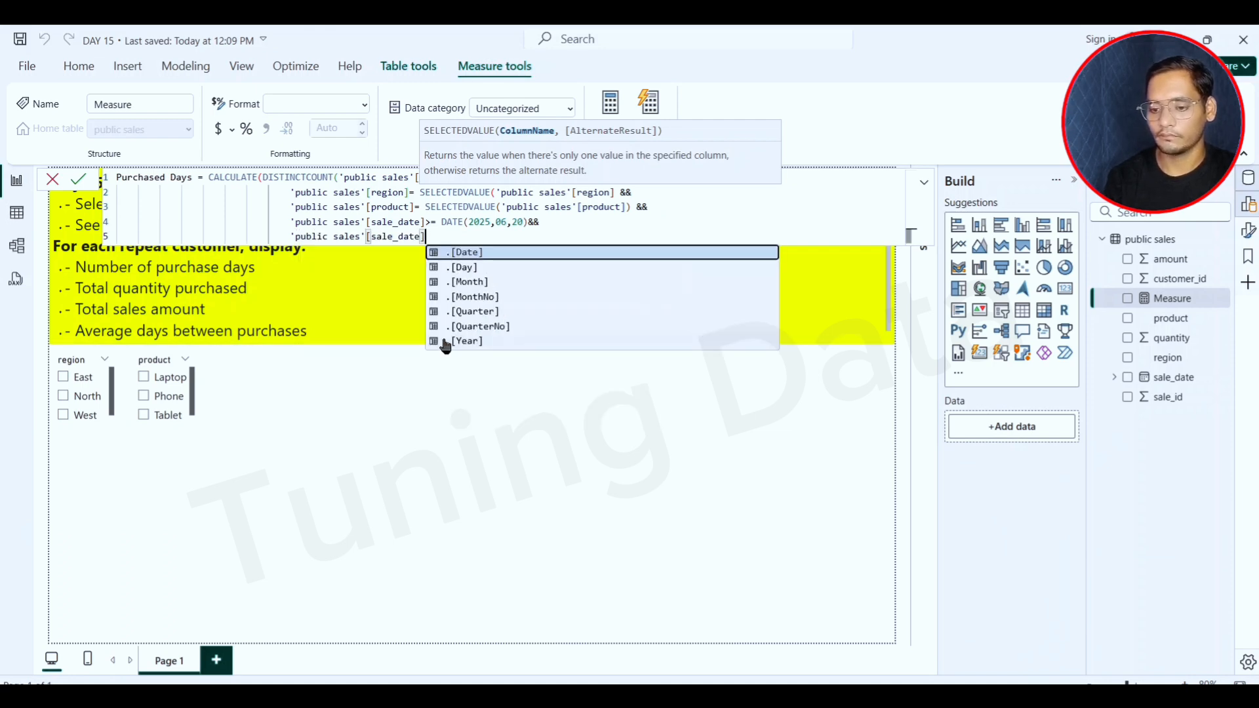
{"action": "type", "text": "<="}
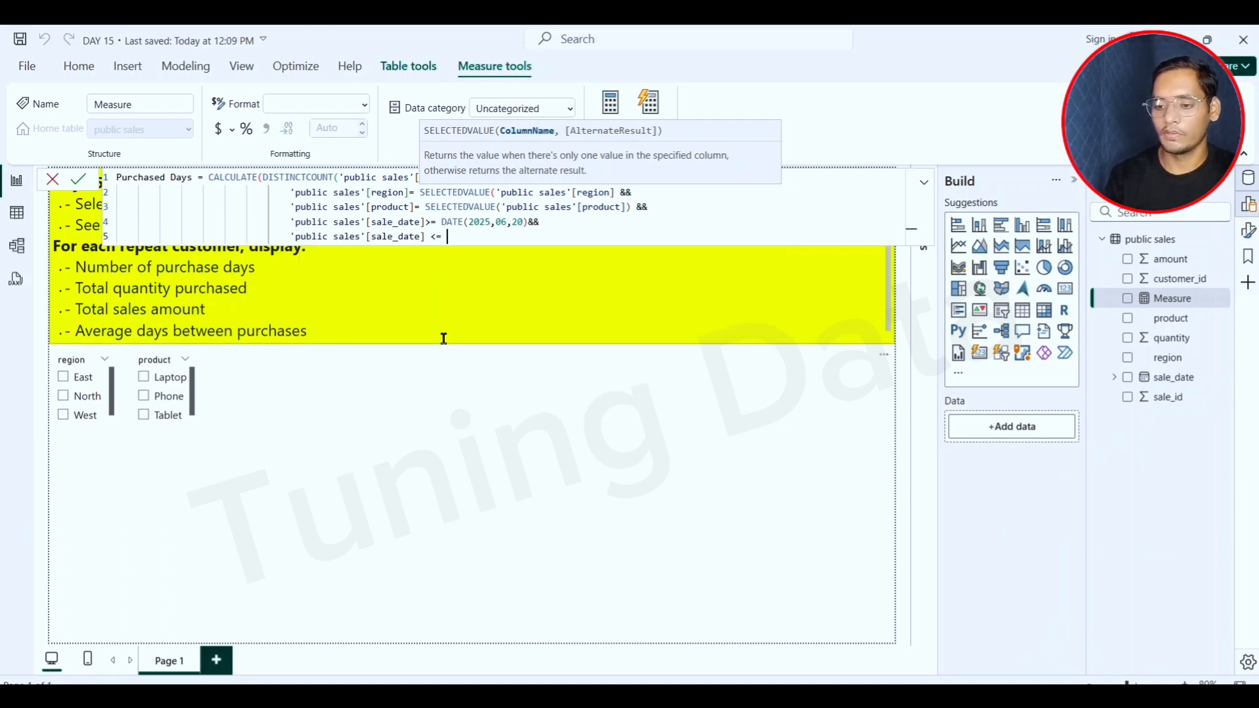
{"action": "type", "text": " DATE(20"}
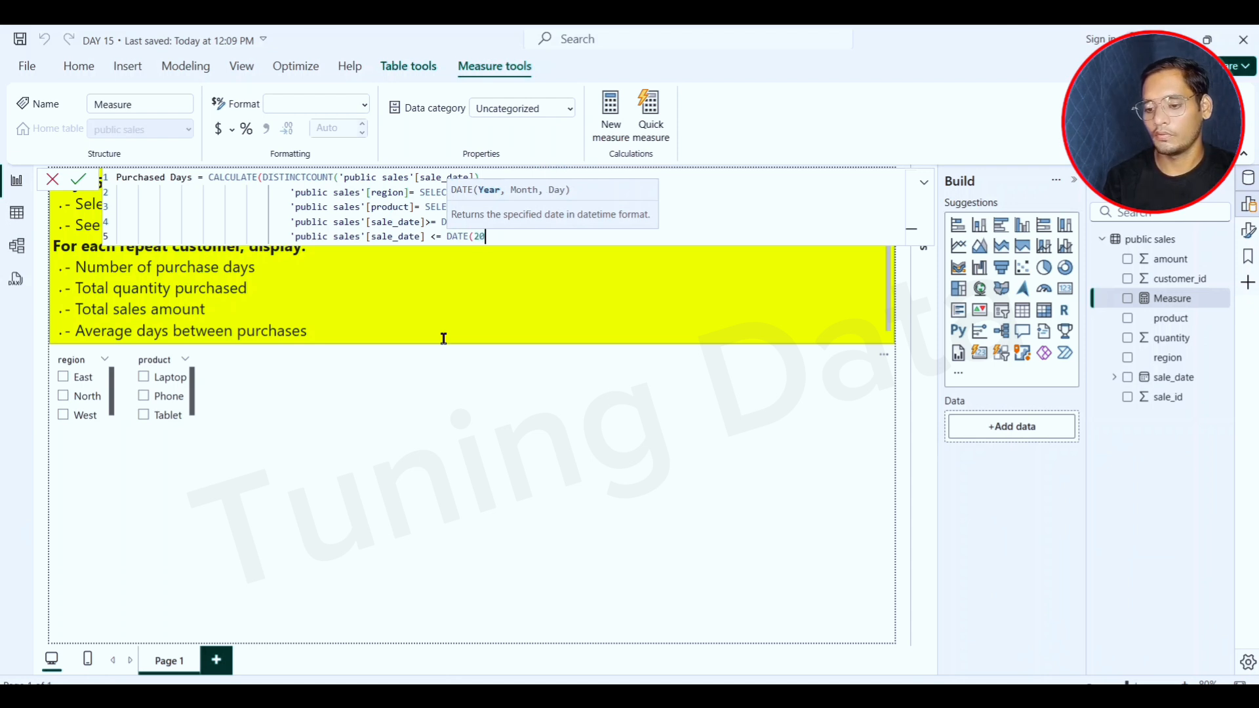
{"action": "type", "text": "25,06,"}
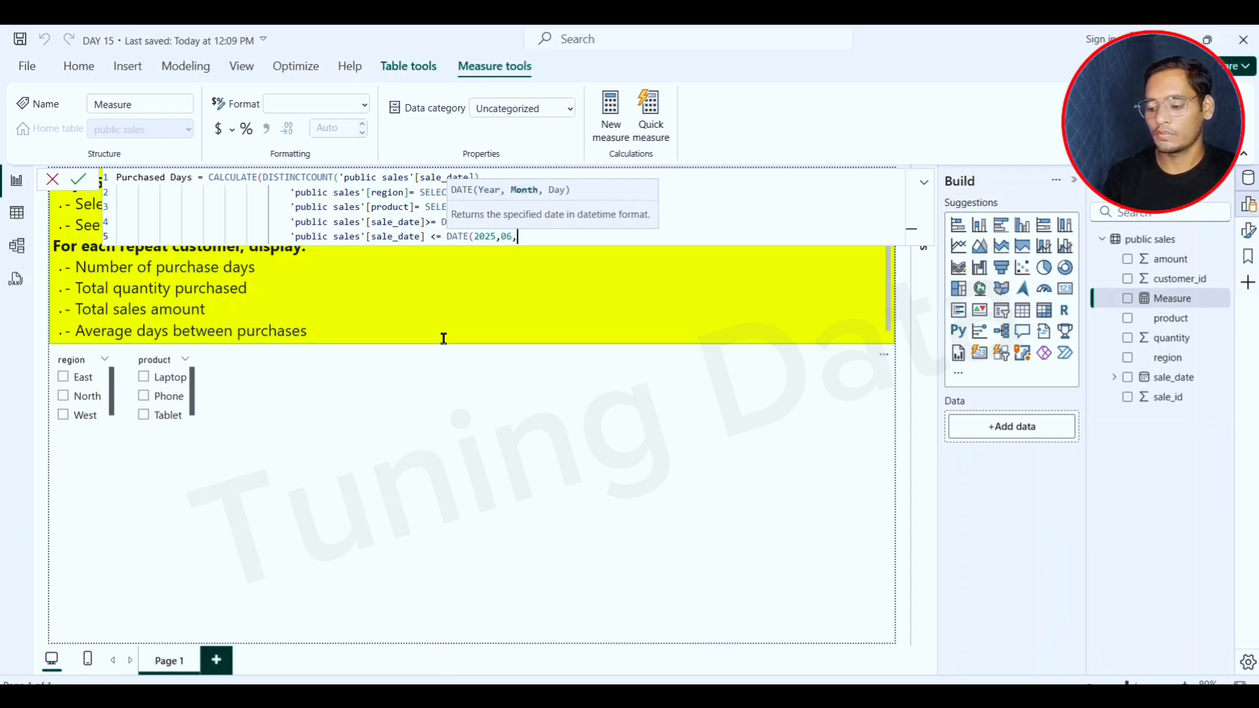
{"action": "type", "text": "26)"}
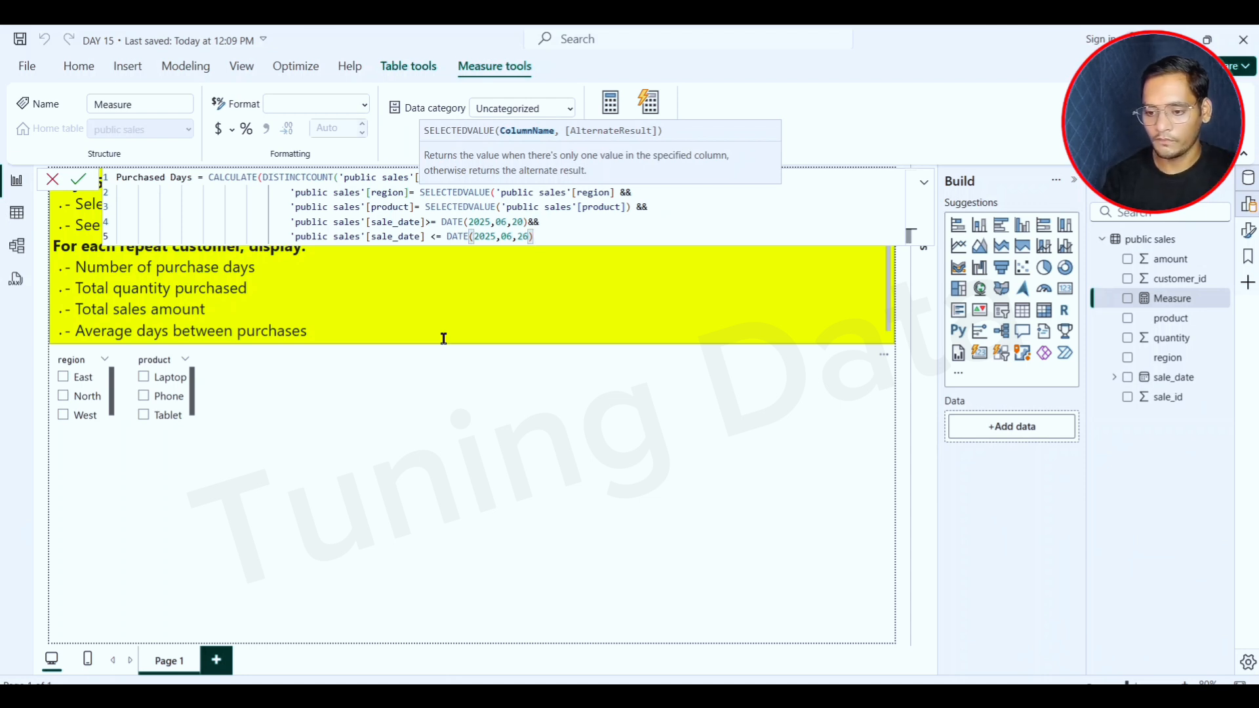
{"action": "left_click", "coordinate": [613, 192]}
{"action": "type", "text": ")"}
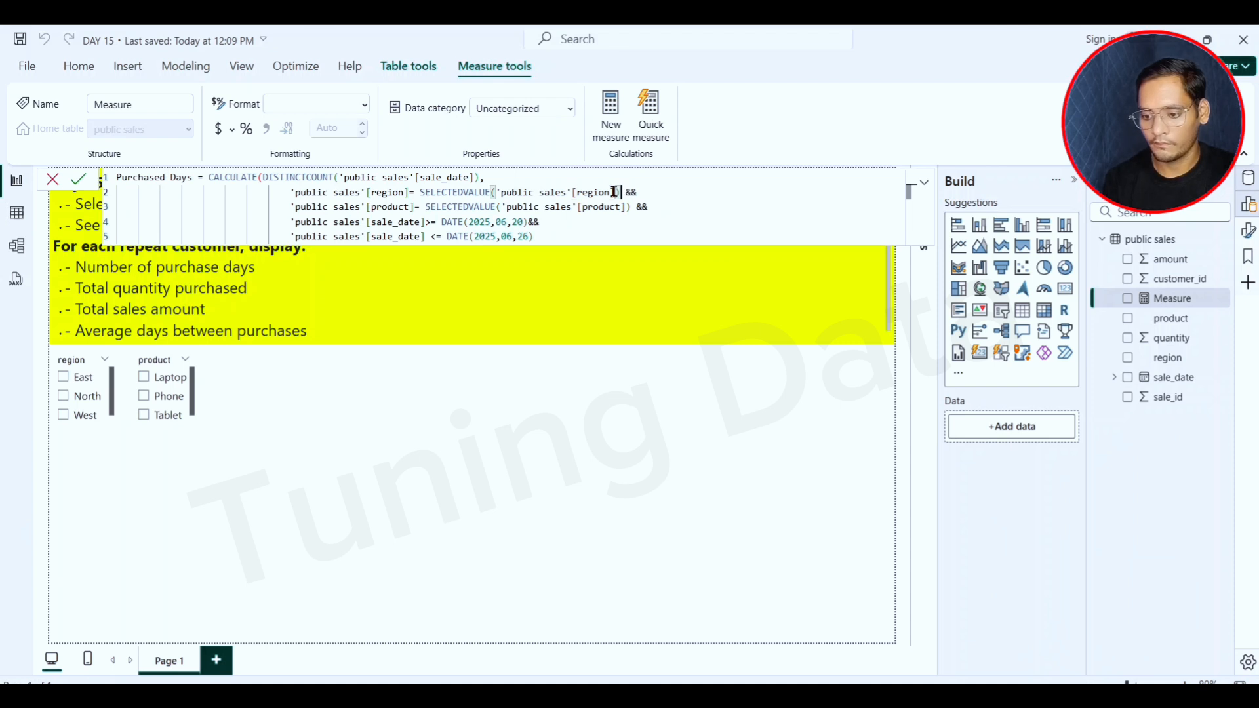
- Close the CALCULATE expression and commit the Purchased Days measure, copying its four region, product and date filter lines for reuse
{"action": "left_click", "coordinate": [561, 237]}
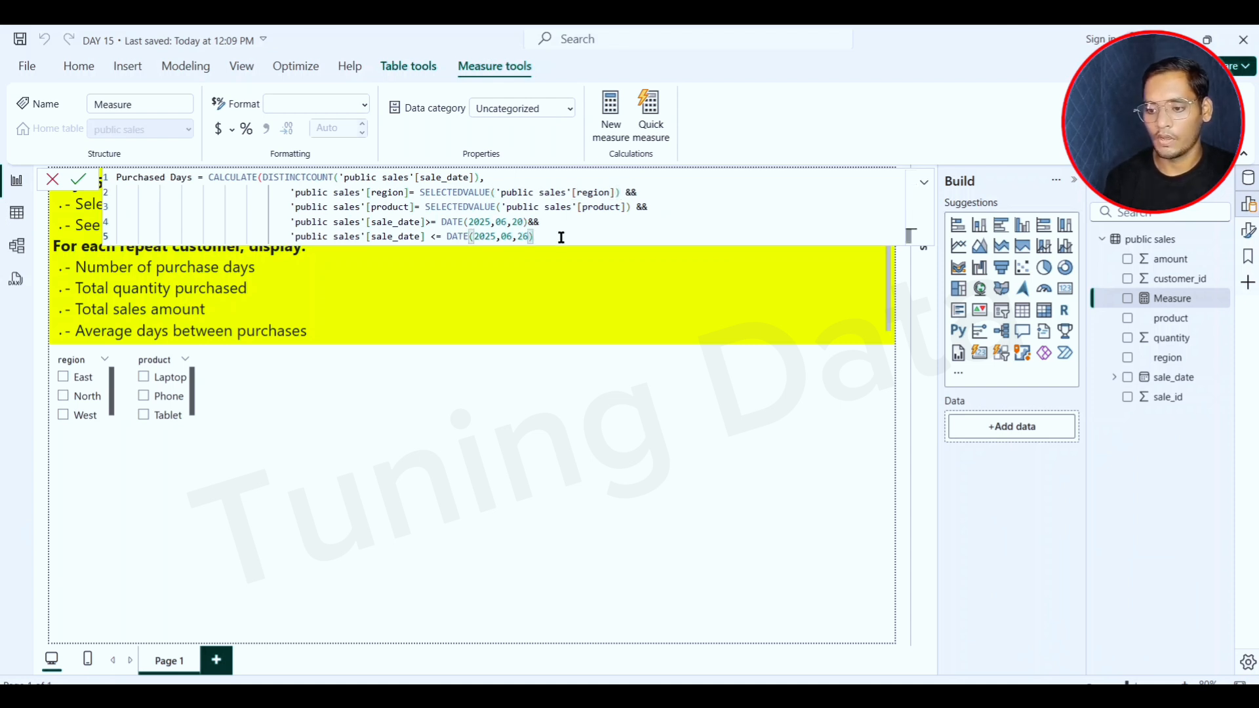
{"action": "type", "text": ")"}
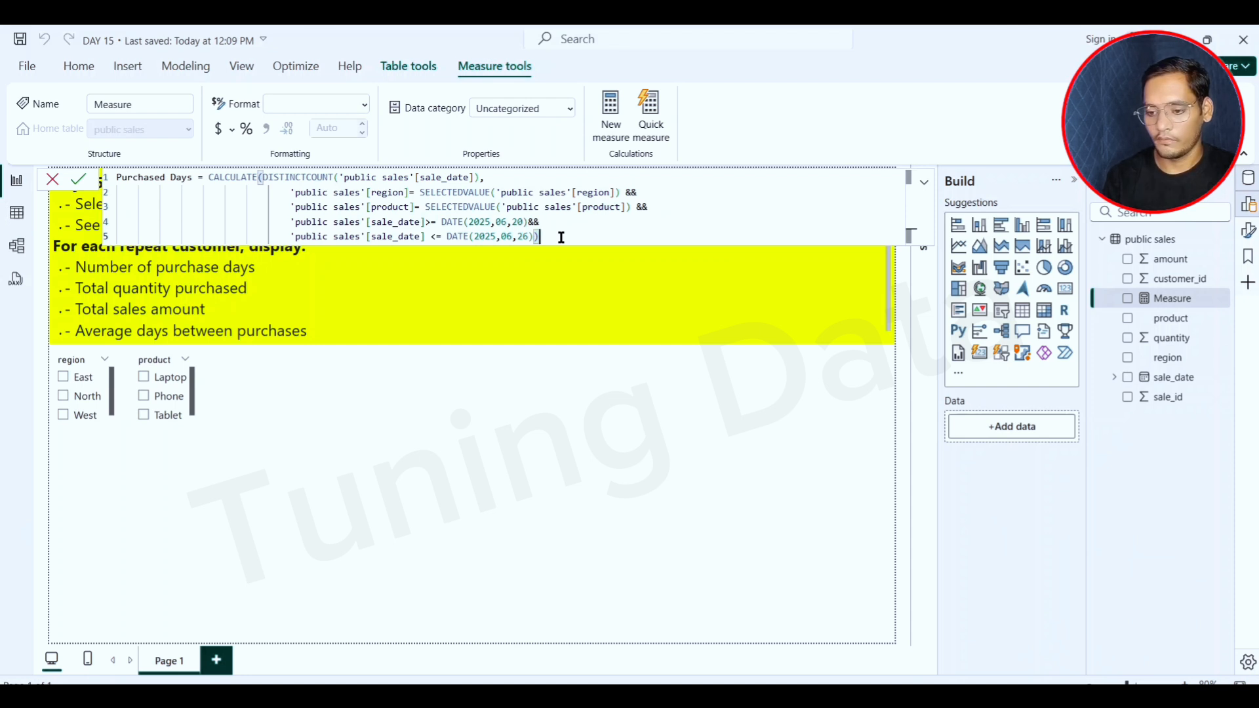
{"action": "key", "text": "shift+Up"}
{"action": "key", "text": "shift+Up"}
{"action": "key", "text": "shift+Up"}
{"action": "key", "text": "shift+Up"}
{"action": "key", "text": "shift+Right"}
{"action": "key", "text": "ctrl+c"}
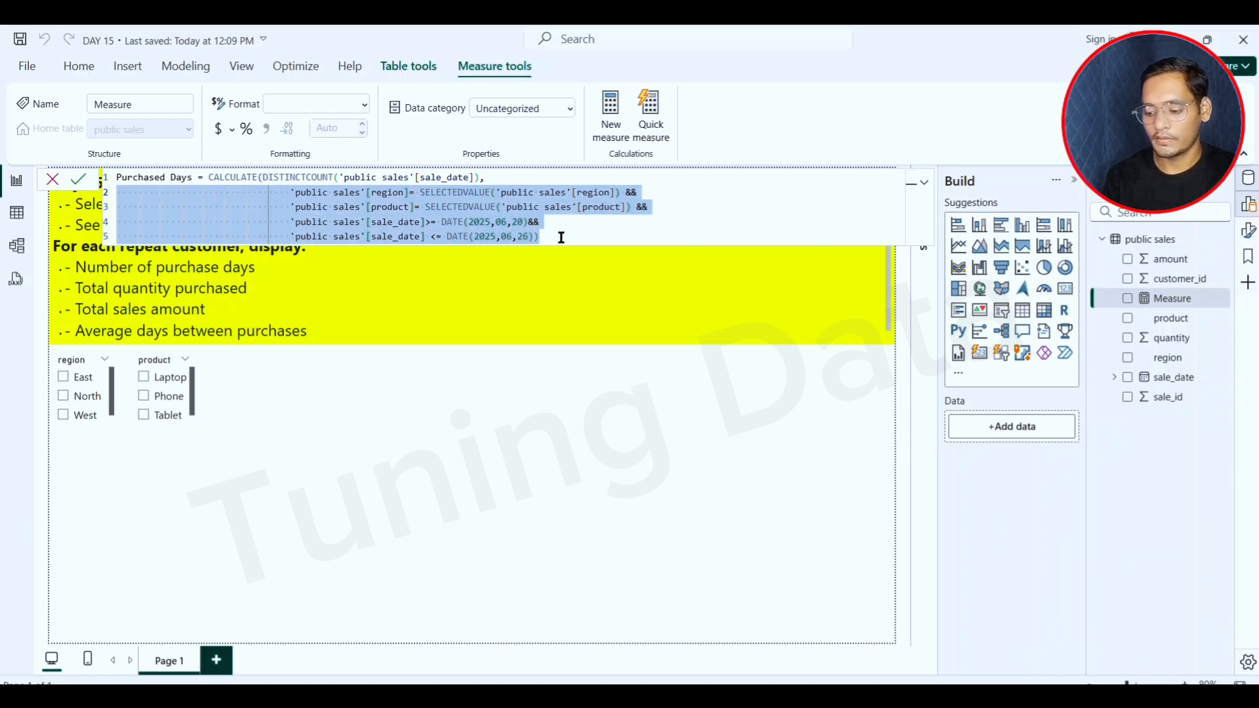
{"action": "key", "text": "Return"}
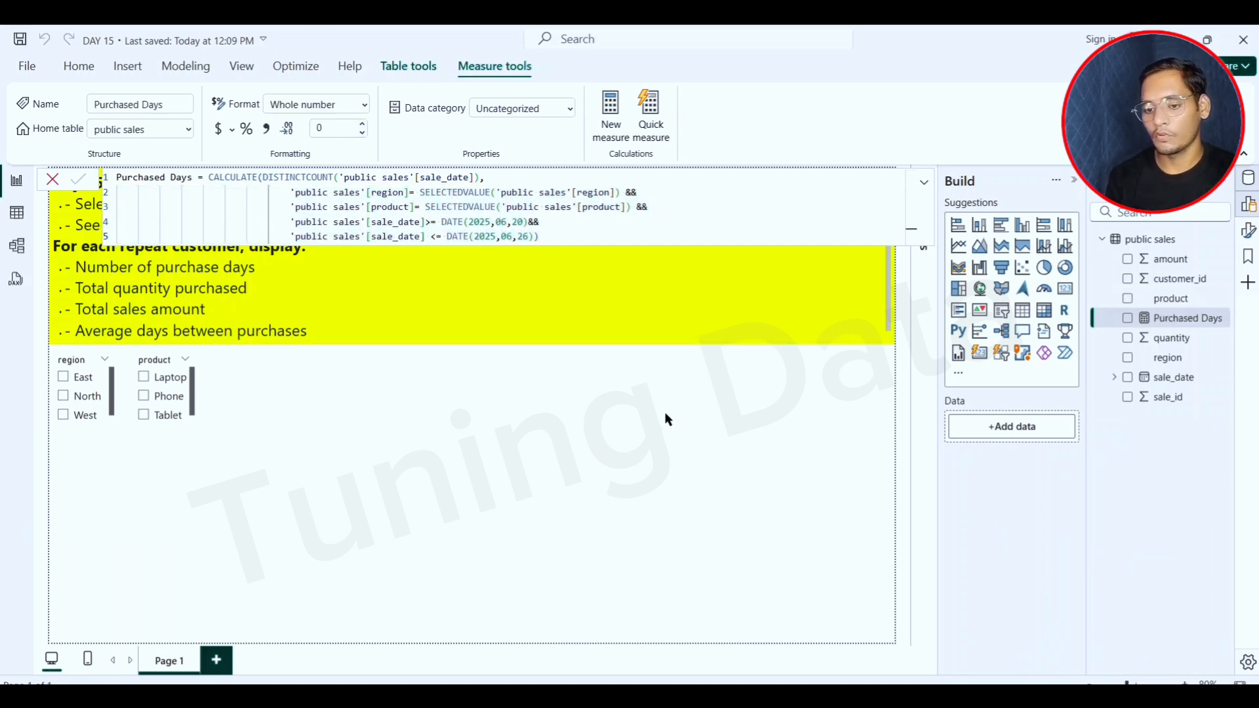
{"action": "left_click", "coordinate": [666, 420]}
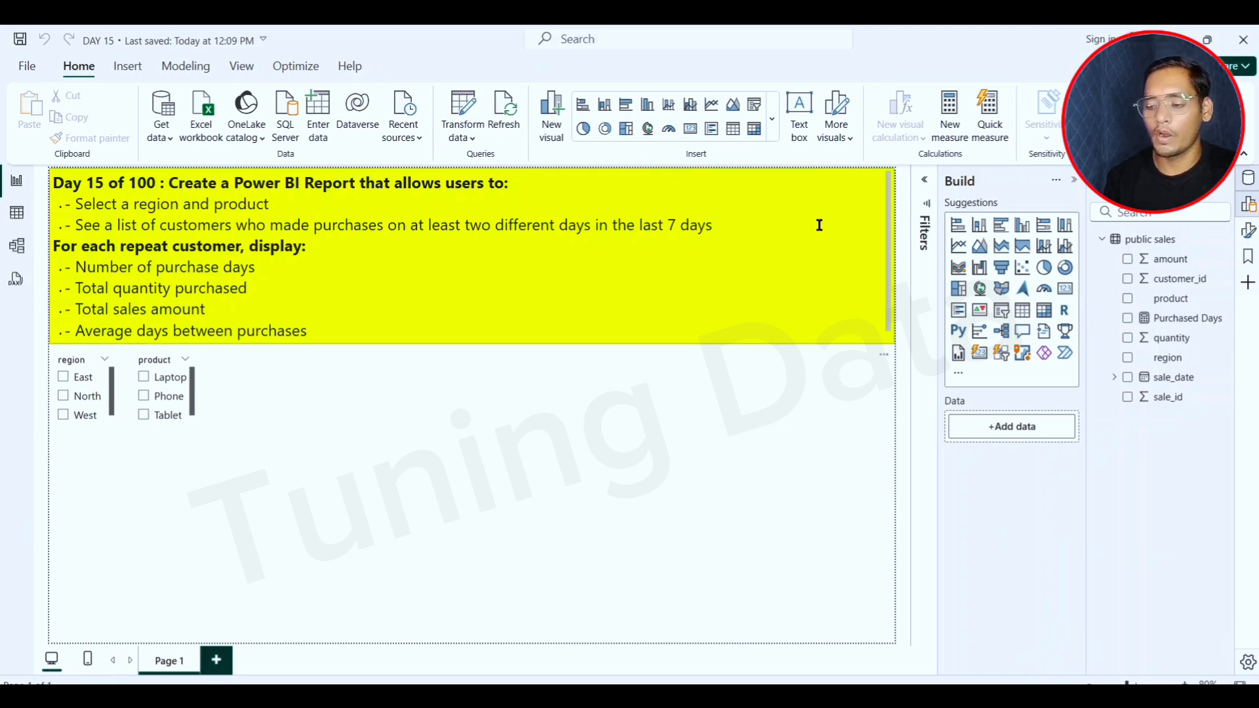
- Create a measure in public sales and begin its formula with Total Quantity = CALCULATE(SUM('public sales'[quantity]),
{"action": "right_click", "coordinate": [1159, 242]}
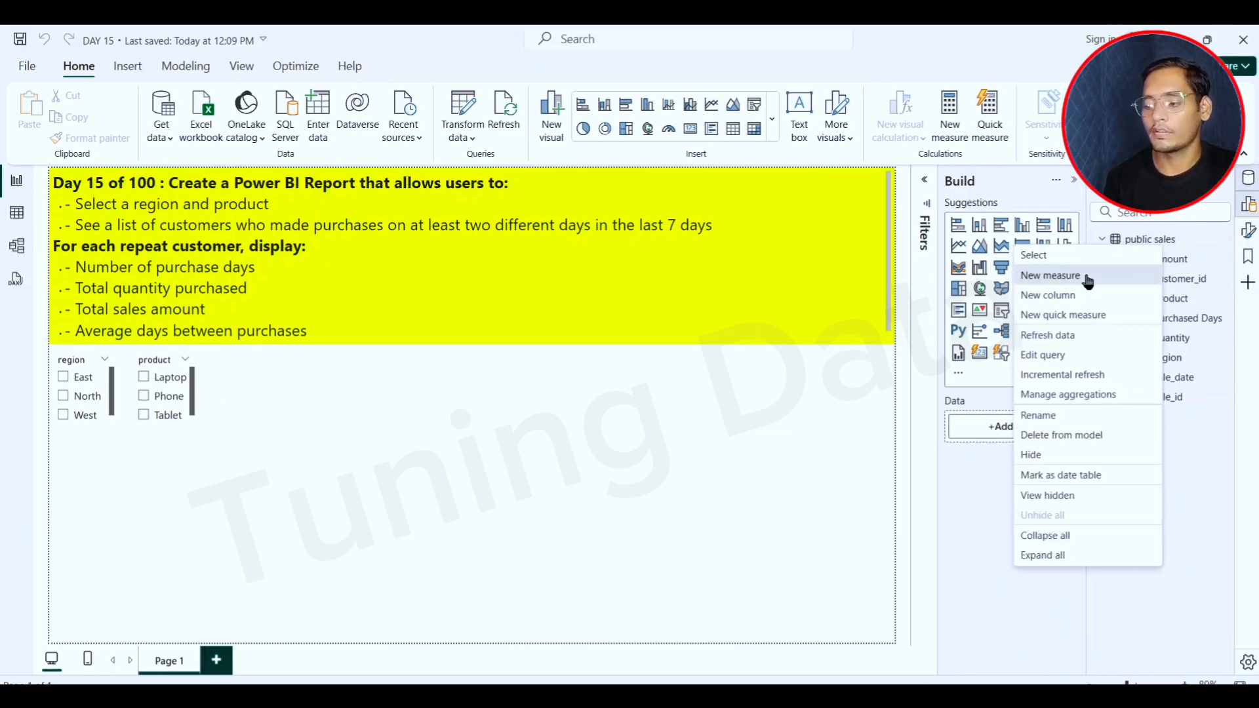
{"action": "left_click", "coordinate": [1088, 277]}
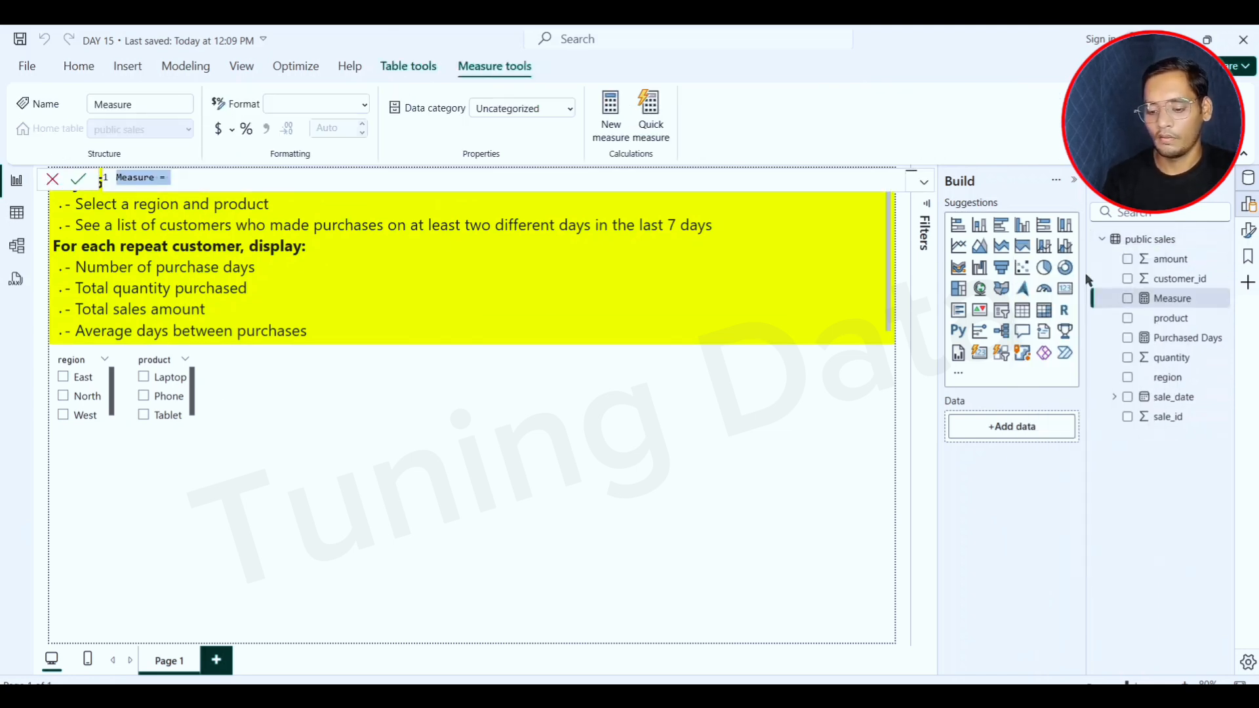
{"action": "key", "text": "ctrl+a"}
{"action": "type", "text": "Total Q"}
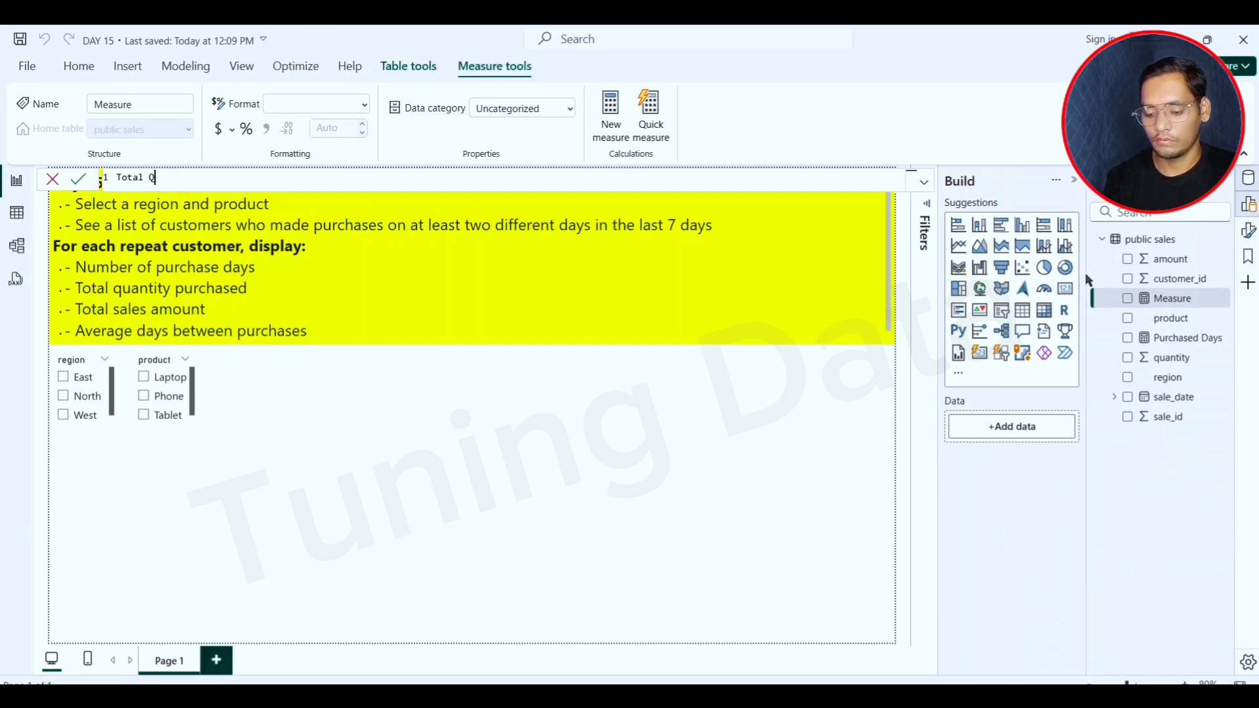
{"action": "type", "text": "uantity = calc"}
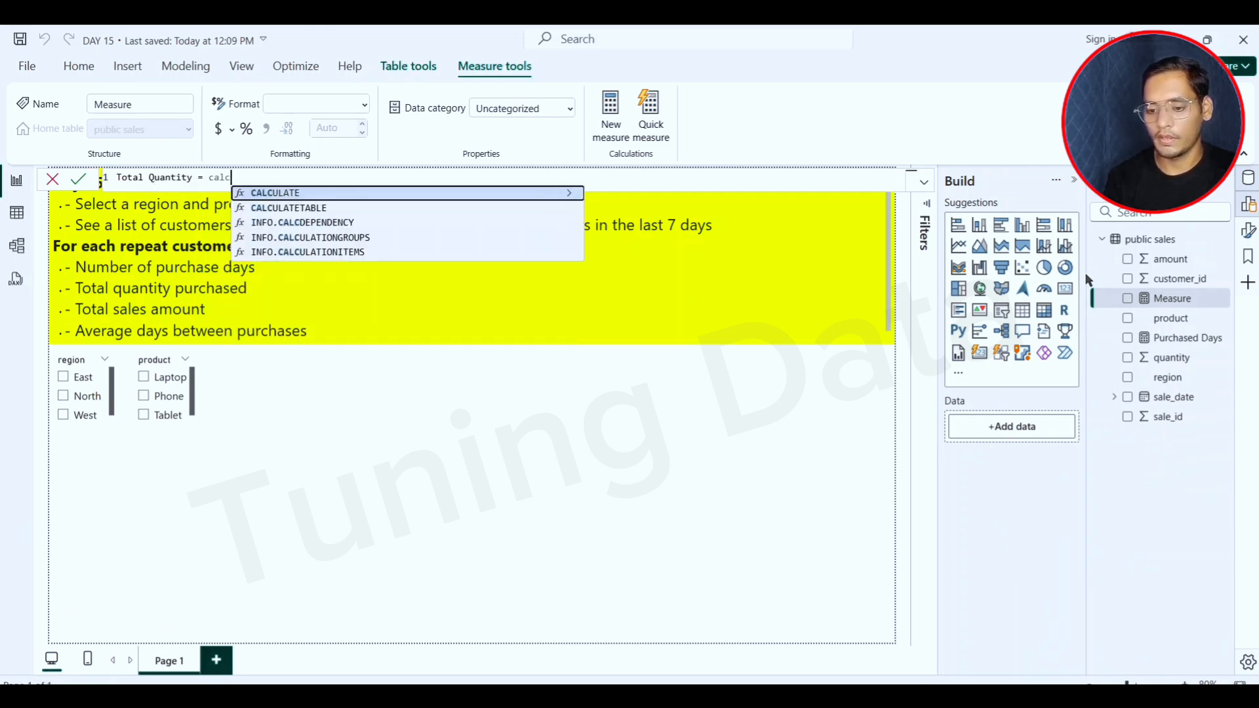
{"action": "key", "text": "Tab"}
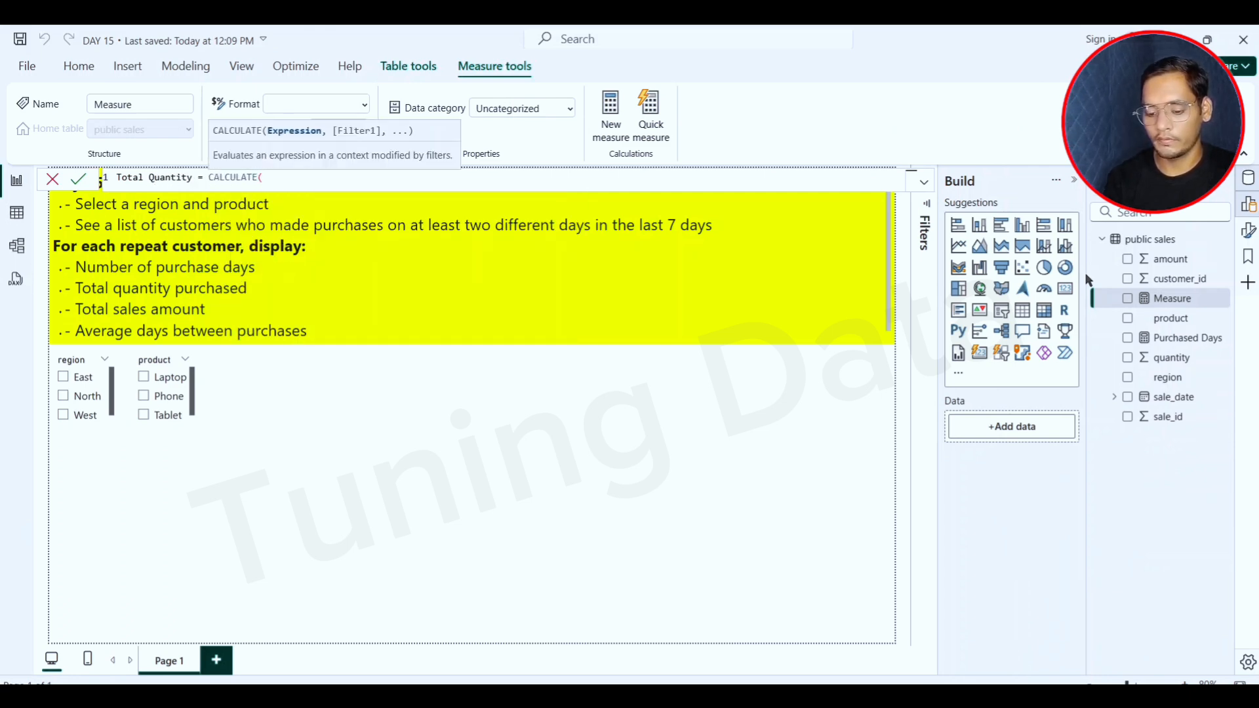
{"action": "type", "text": "sum"}
{"action": "key", "text": "Tab"}
{"action": "type", "text": "qu"}
{"action": "key", "text": "Tab"}
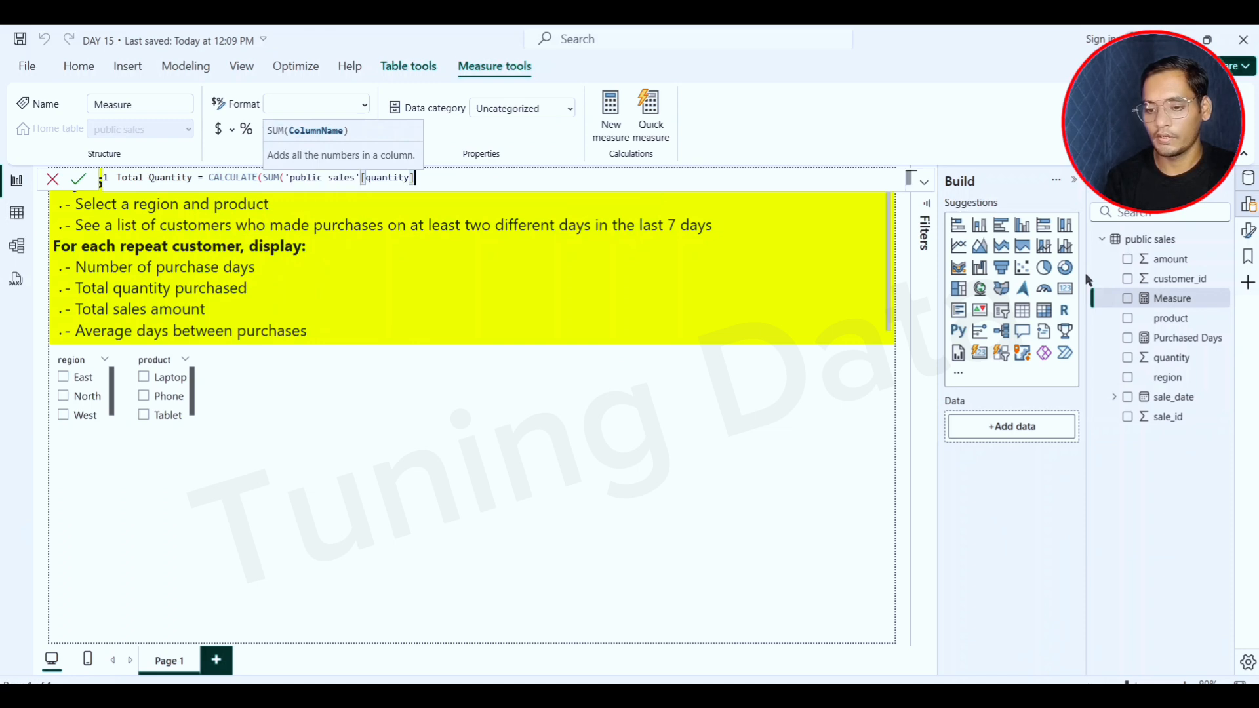
{"action": "type", "text": "),"}
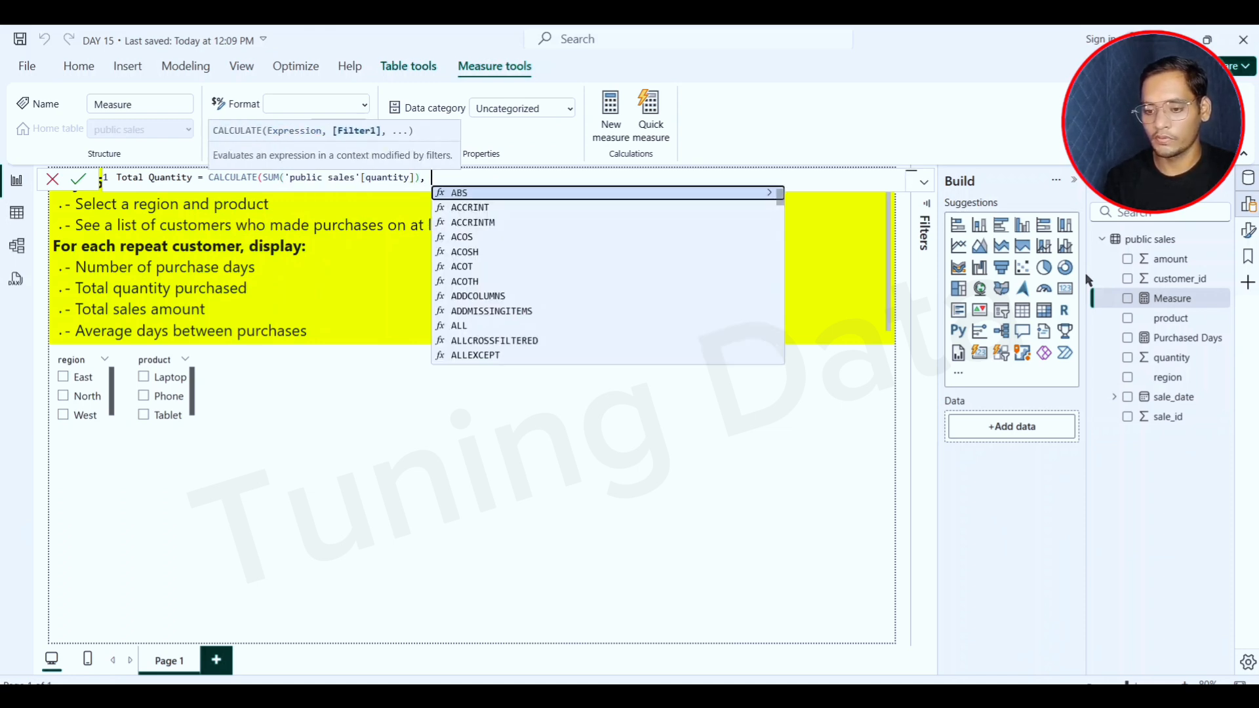
- Paste the copied filters into Total Quantity, put the region filter on its own line aligned with the others, and commit the measure
{"action": "key", "text": "ctrl+v"}
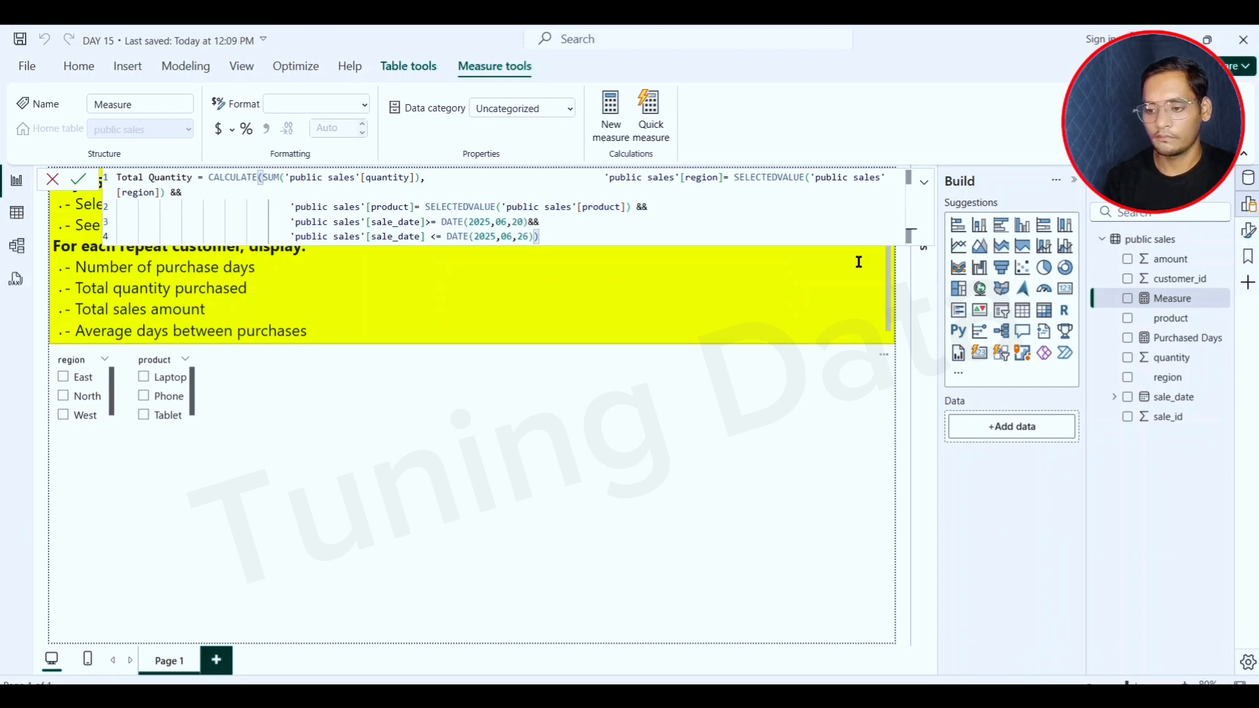
{"action": "left_click", "coordinate": [604, 177]}
{"action": "key", "text": "Return"}
{"action": "key", "text": "Tab"}
{"action": "key", "text": "Tab"}
{"action": "key", "text": "Tab"}
{"action": "key", "text": "Tab"}
{"action": "key", "text": "Tab"}
{"action": "key", "text": "Tab"}
{"action": "key", "text": "Tab"}
{"action": "key", "text": "Tab"}
{"action": "key", "text": "Tab"}
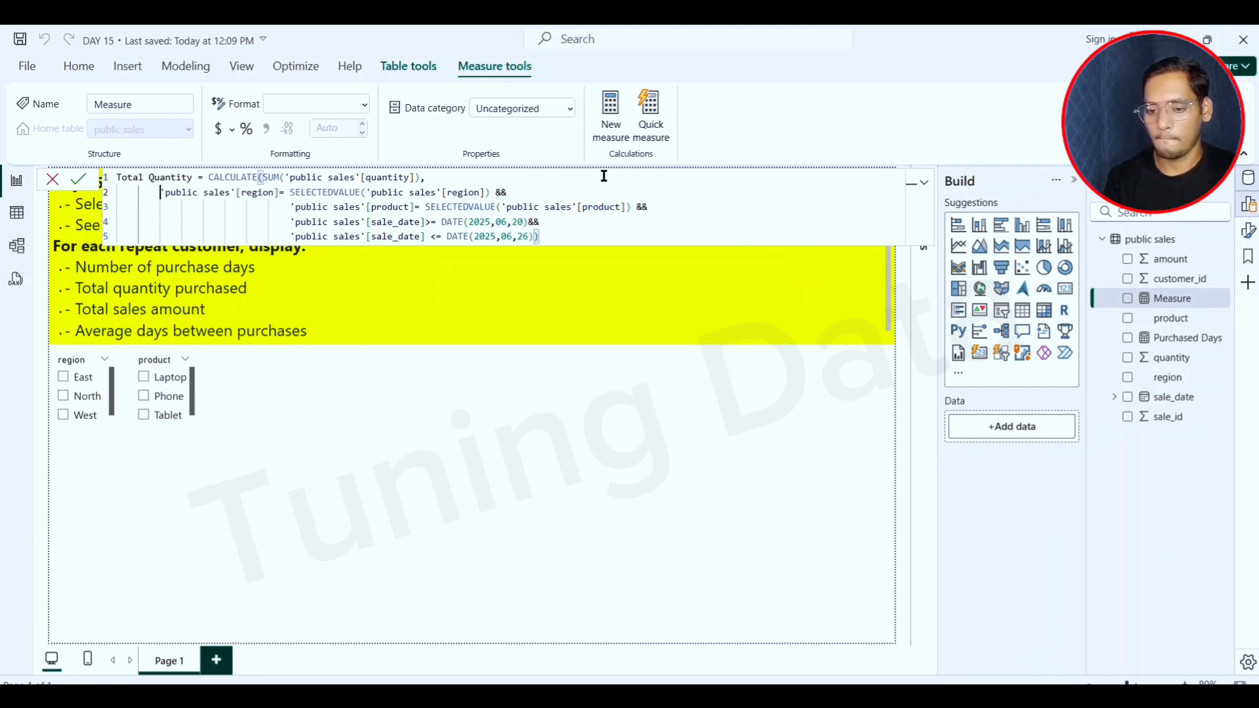
{"action": "key", "text": "Tab"}
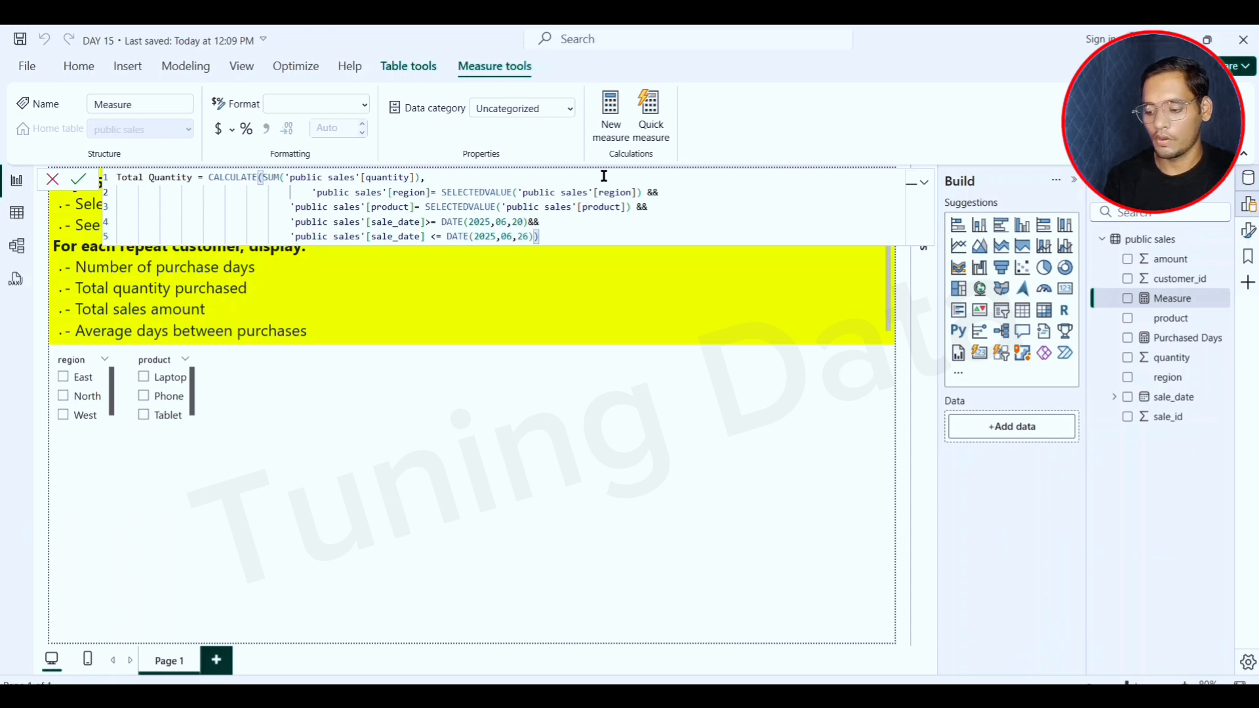
{"action": "key", "text": "BackSpace"}
{"action": "left_click", "coordinate": [556, 236]}
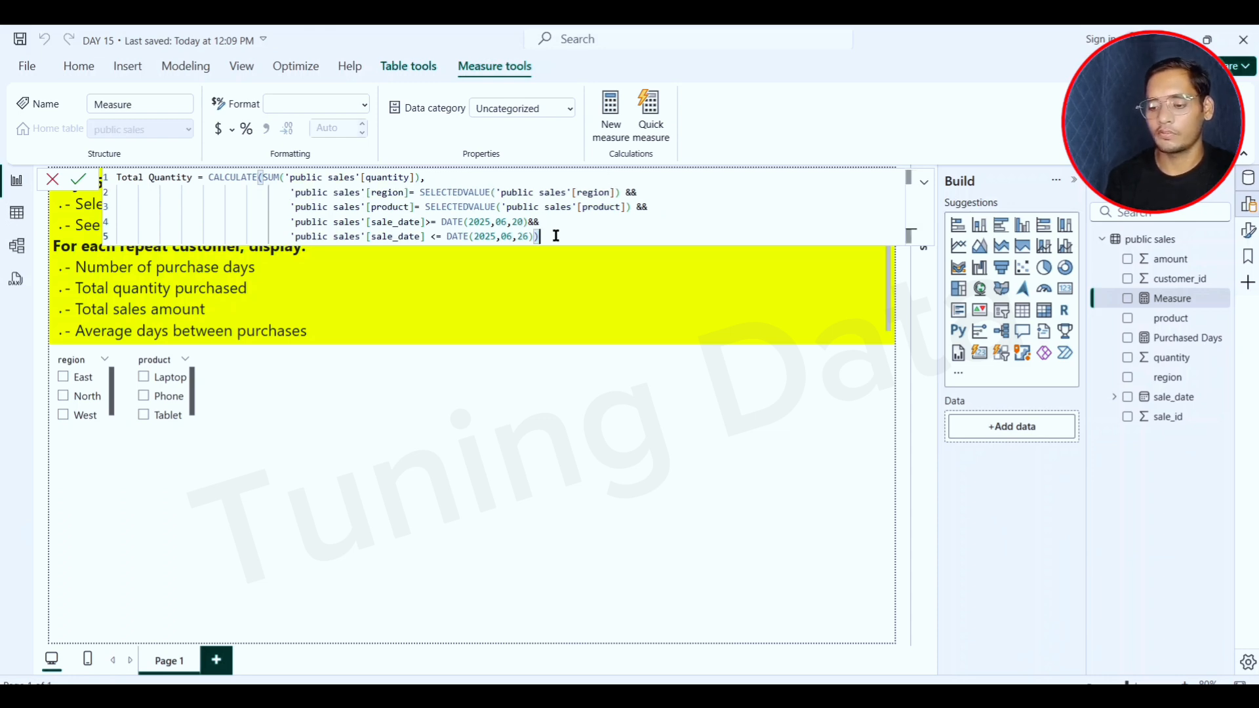
{"action": "key", "text": "Return"}
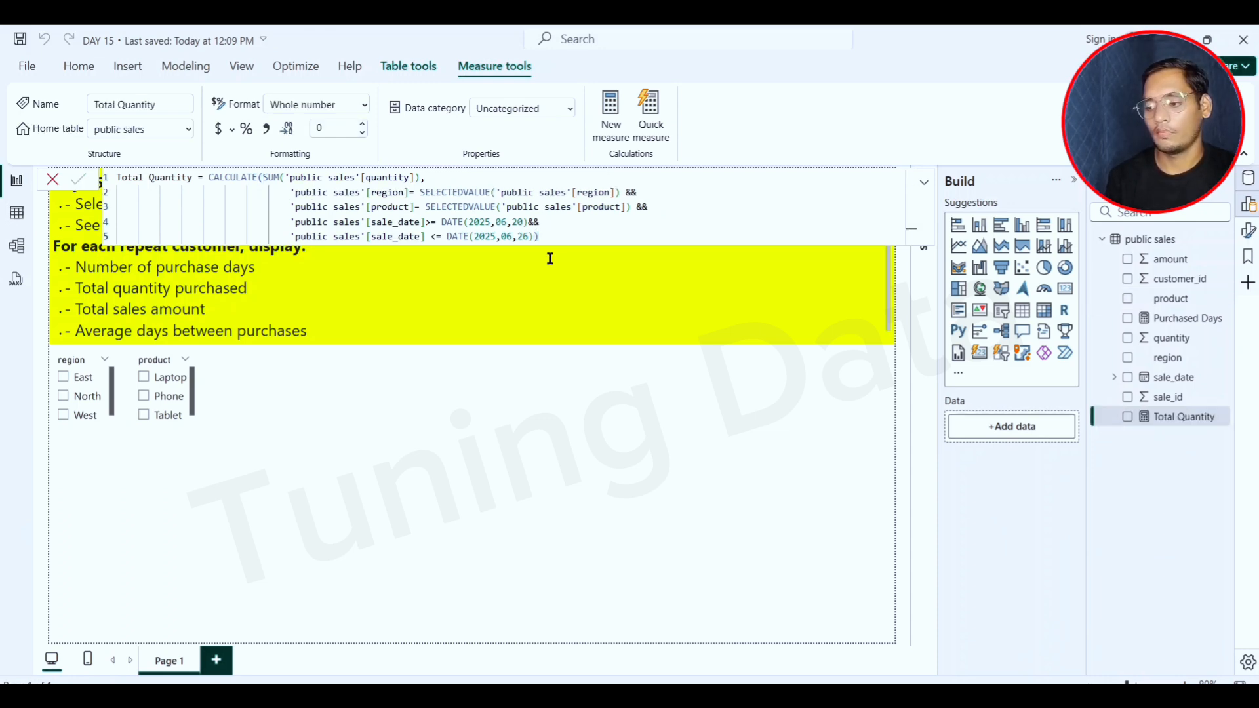
{"action": "left_click", "coordinate": [786, 509]}
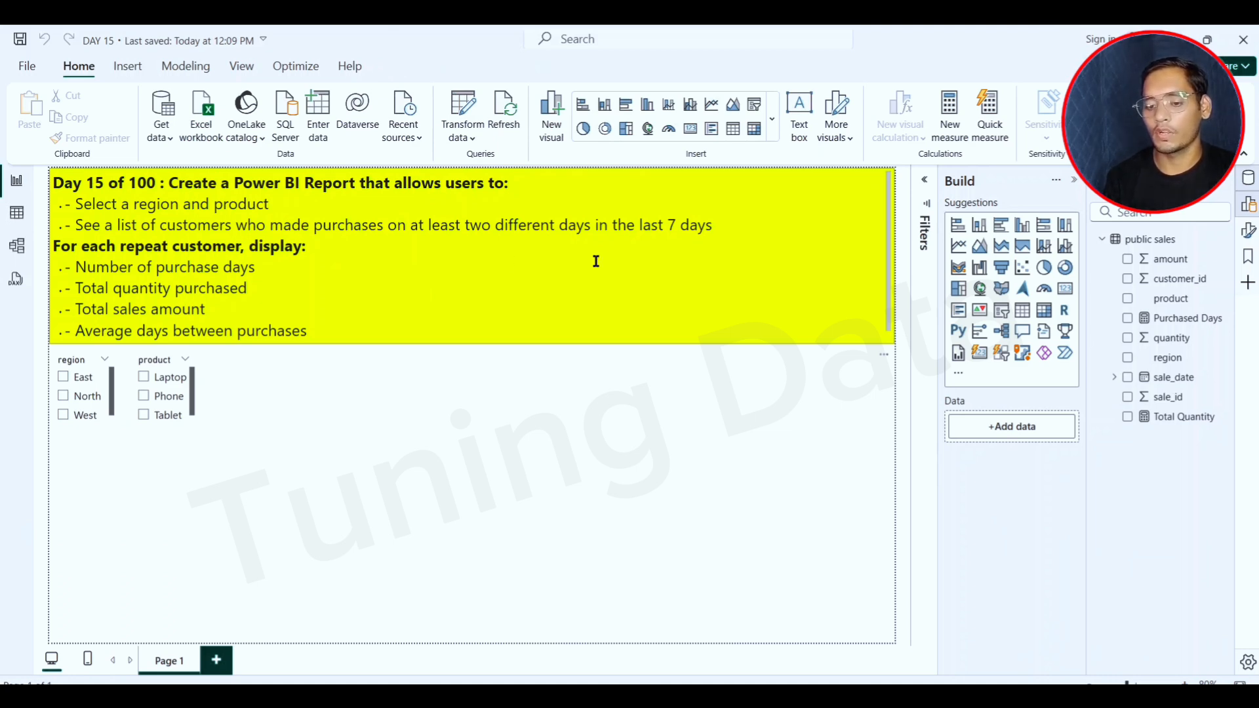
- Create a measure in public sales beginning with Total Sales = CALCULATE(SUM('public sales'[amount]), and start a new line
{"action": "right_click", "coordinate": [1155, 243]}
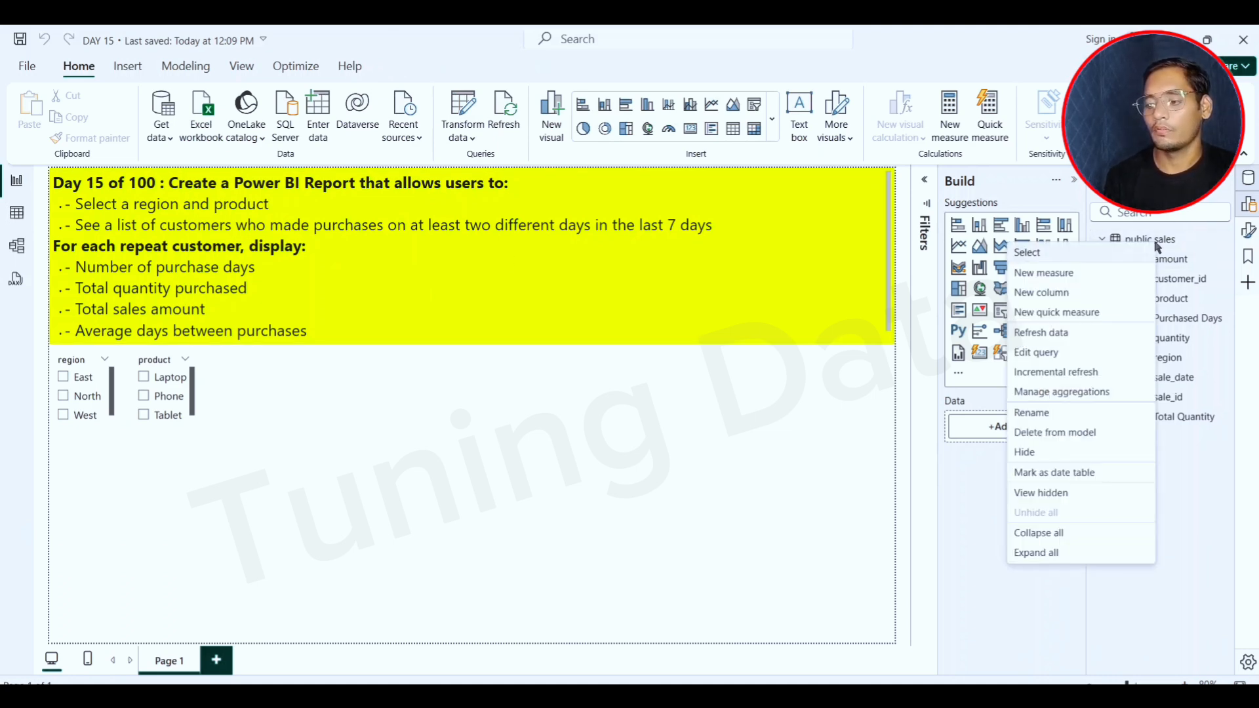
{"action": "left_click", "coordinate": [1070, 274]}
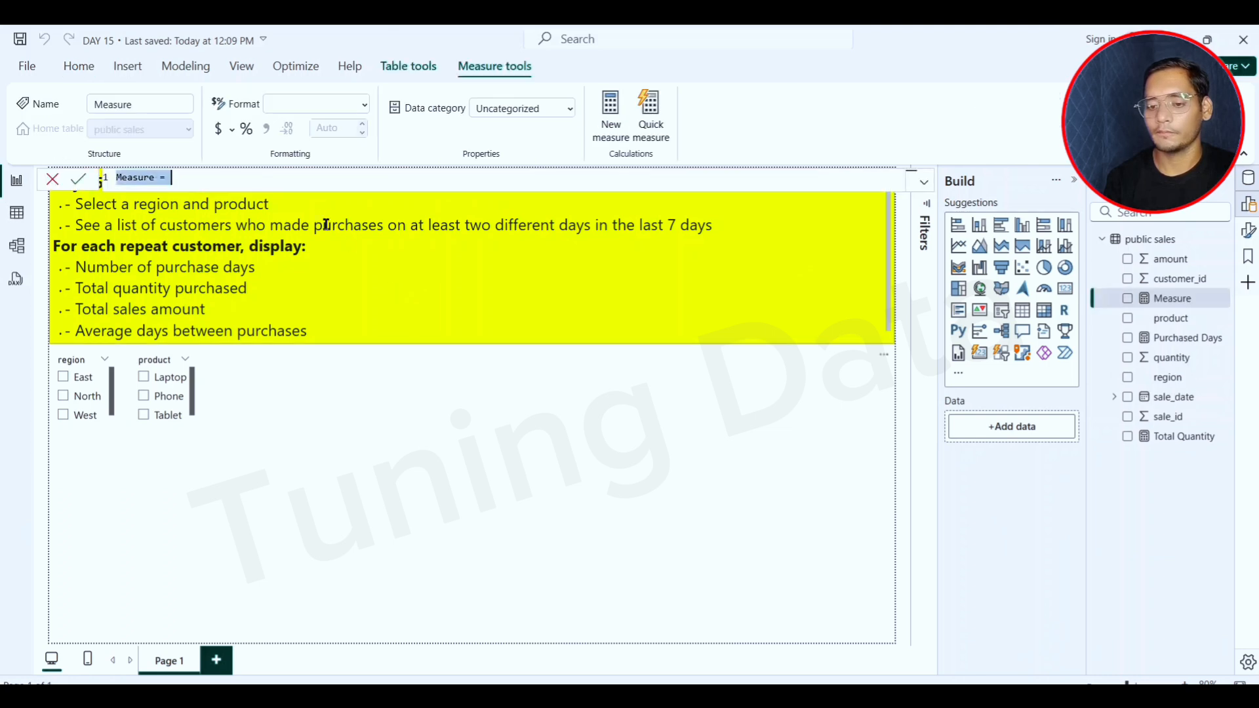
{"action": "type", "text": "Tot"}
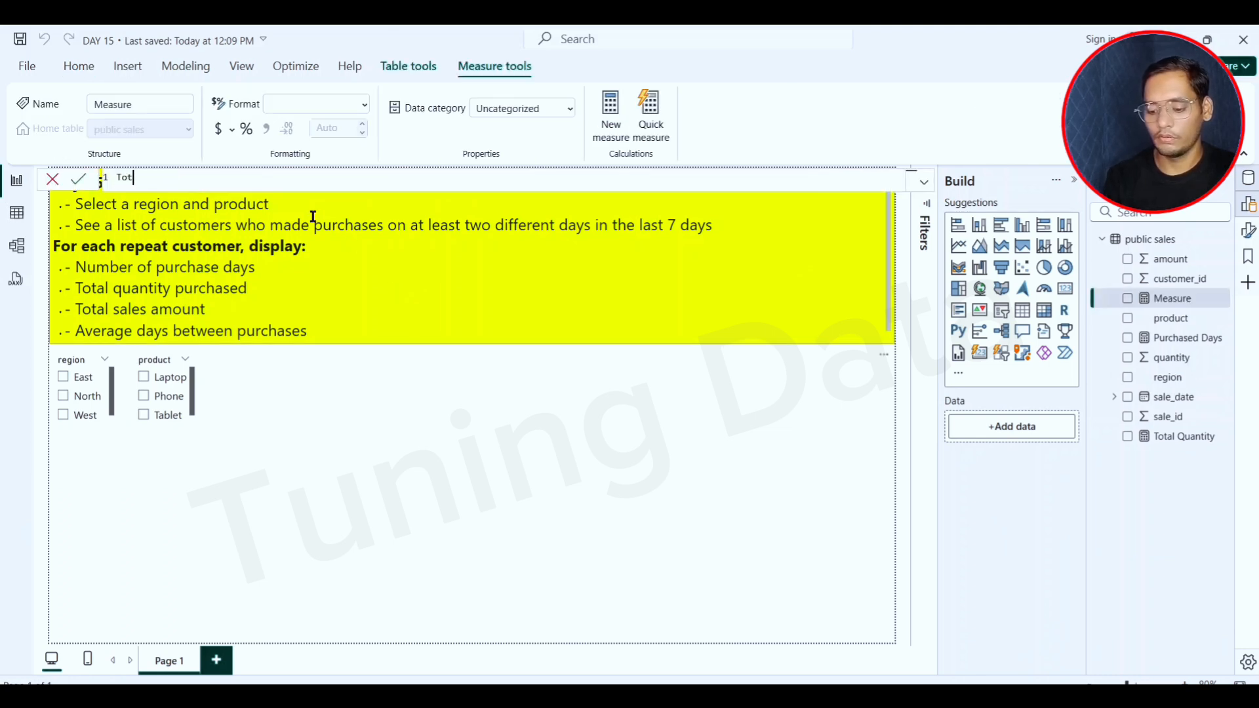
{"action": "type", "text": "al Sales"}
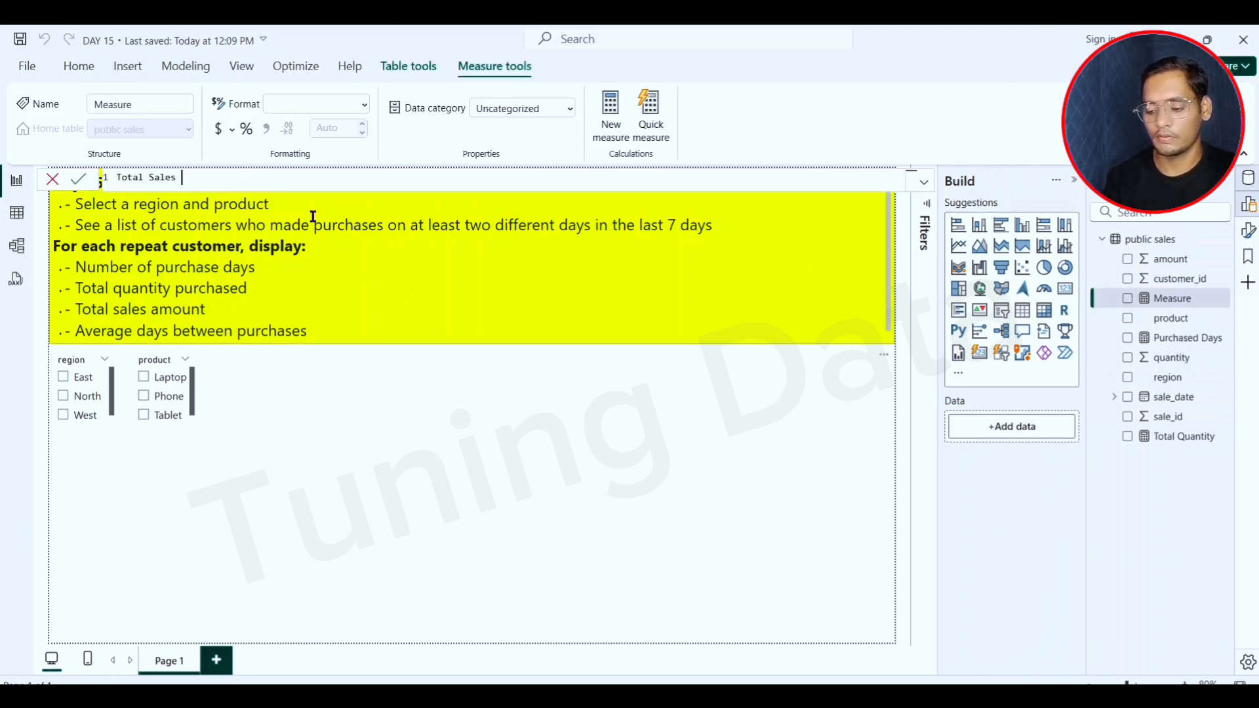
{"action": "type", "text": " ="}
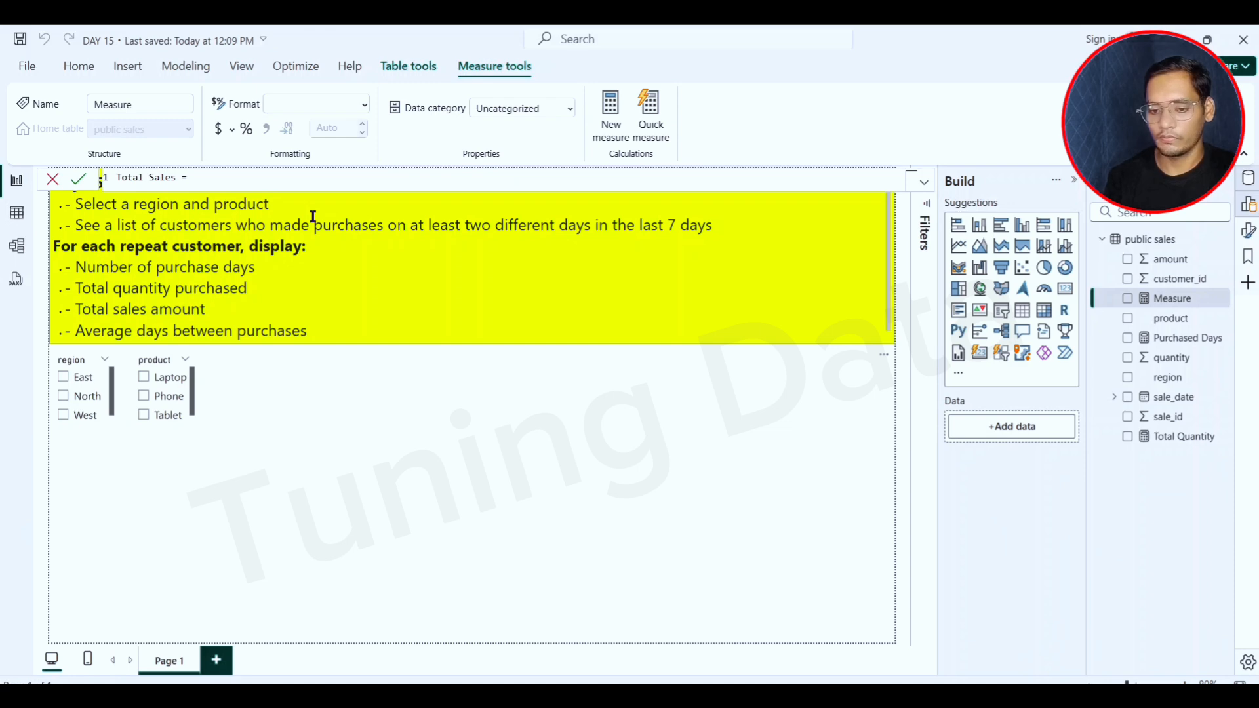
{"action": "type", "text": "cal"}
{"action": "key", "text": "Tab"}
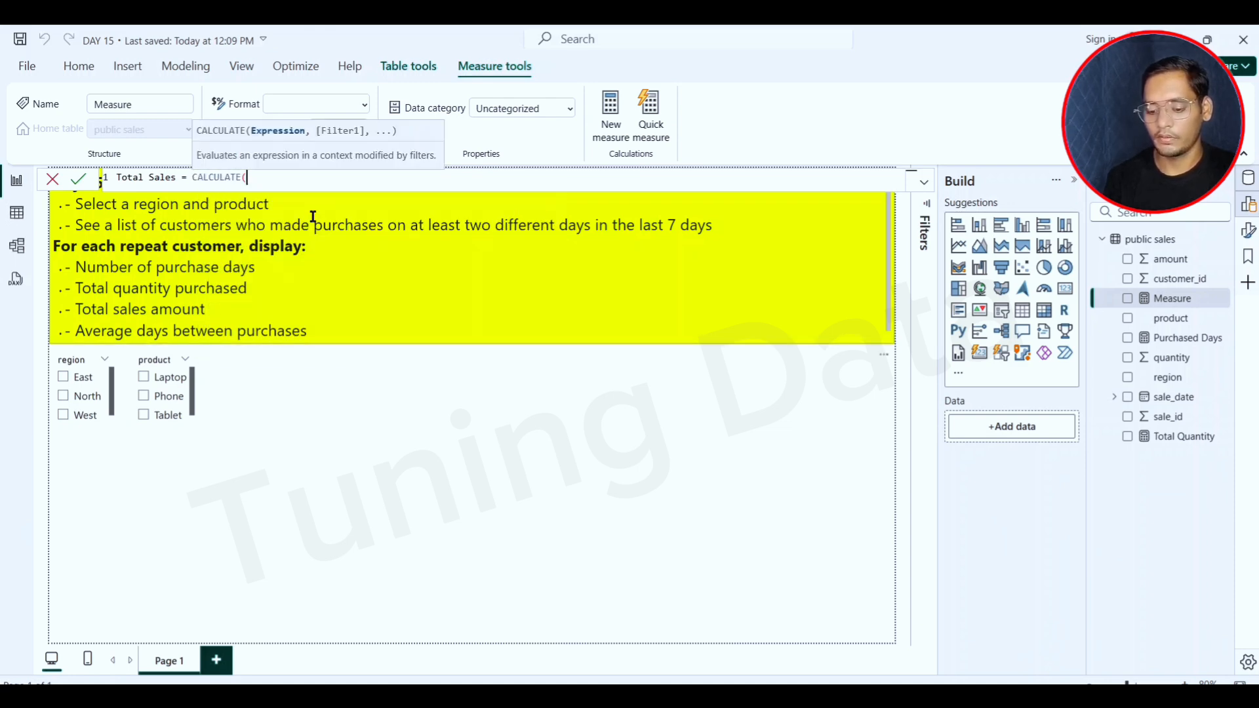
{"action": "type", "text": "su"}
{"action": "key", "text": "Tab"}
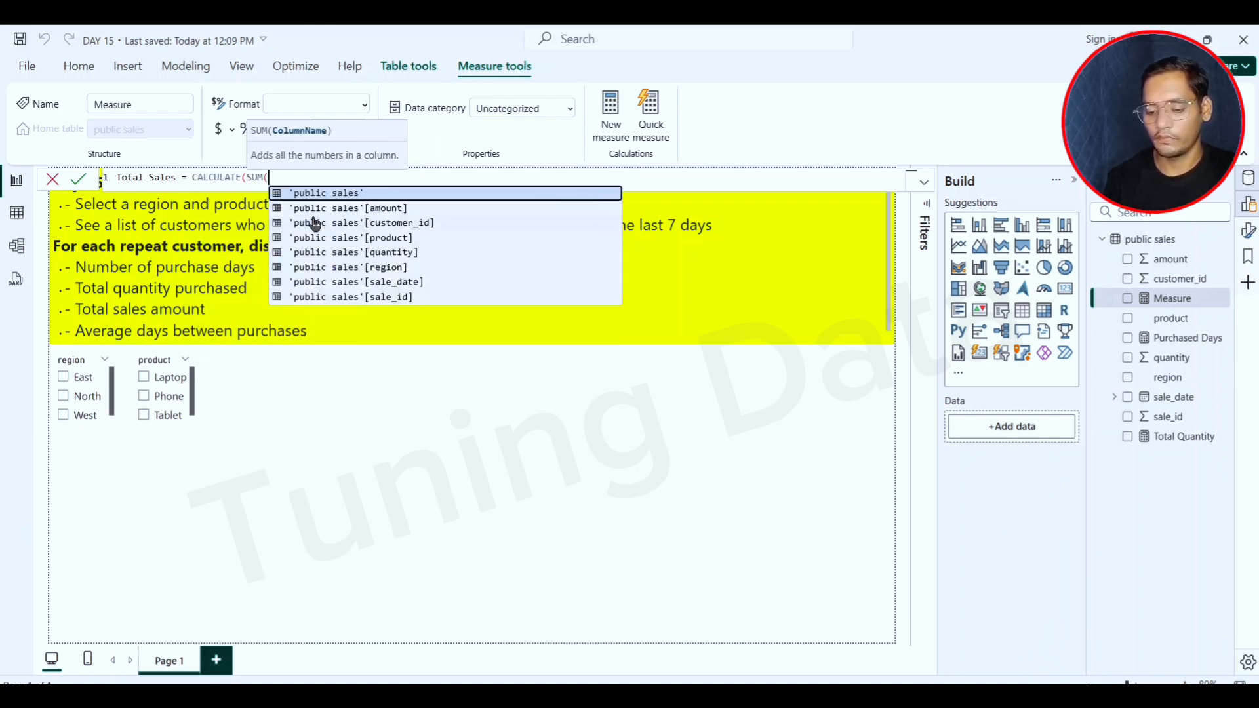
{"action": "type", "text": "am"}
{"action": "key", "text": "Tab"}
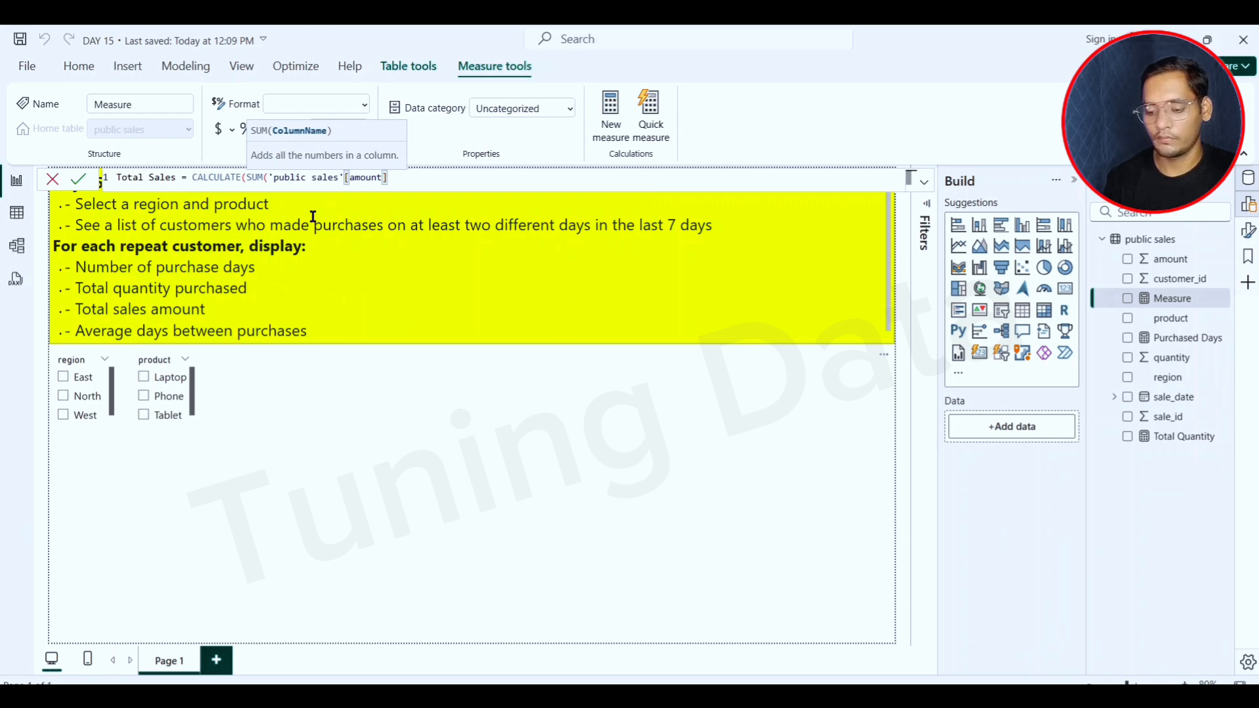
{"action": "type", "text": "),"}
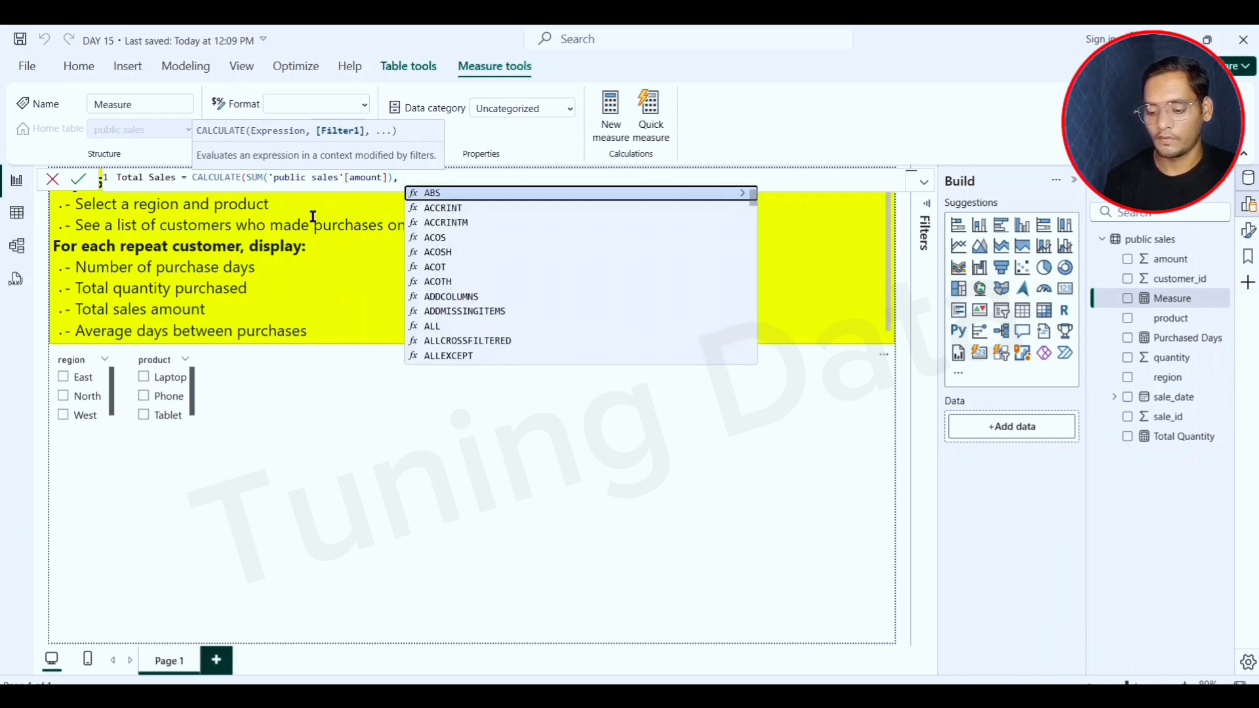
{"action": "key", "text": "shift+Return"}
{"action": "key", "text": "Tab"}
{"action": "key", "text": "Tab"}
{"action": "key", "text": "BackSpace"}
{"action": "key", "text": "BackSpace"}
{"action": "key", "text": "BackSpace"}
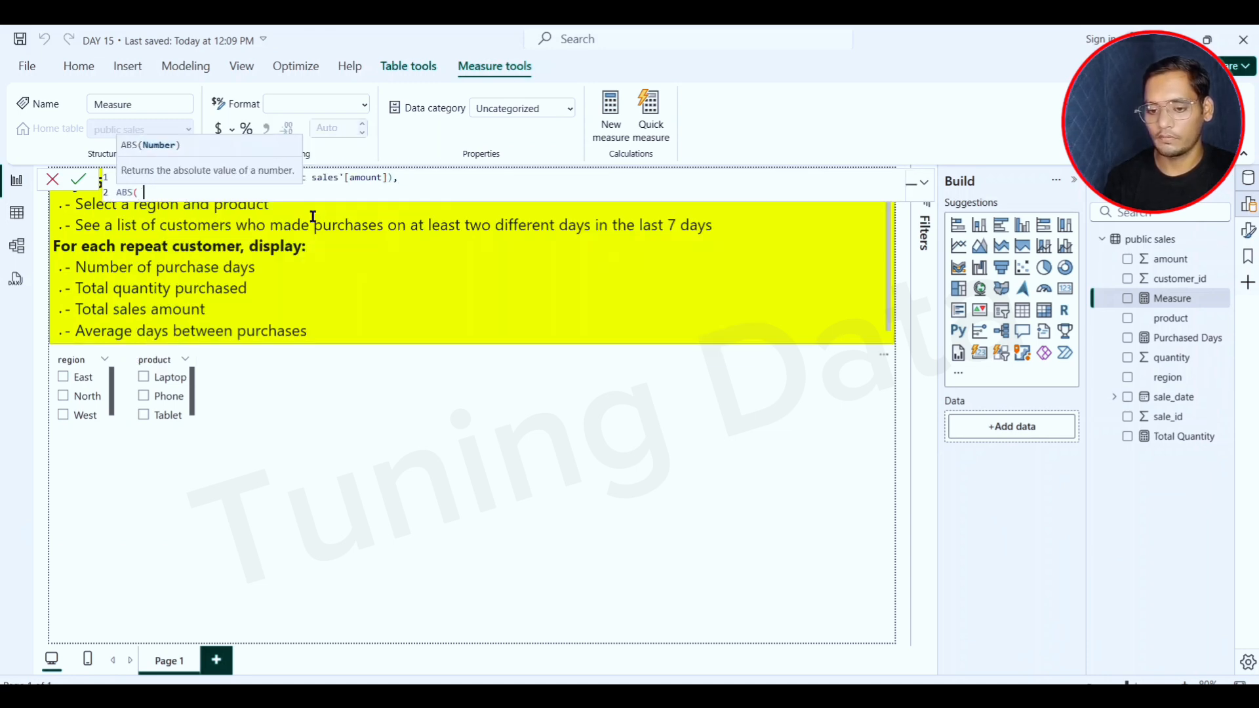
{"action": "key", "text": "BackSpace"}
{"action": "key", "text": "BackSpace"}
{"action": "key", "text": "BackSpace"}
{"action": "key", "text": "BackSpace"}
{"action": "key", "text": "BackSpace"}
- Paste the copied region, product and date filters beneath the SUM expression and commit the Total Sales measure
{"action": "type", "text": "'public sales'[region]= SELECTEDVALUE('public sales'[region]) && 'public sales'[product]= SELECTEDVALUE('public sales'[product]) && 'public sales'[sale_date]>= DATE(2025,06,20)&& 'public sales'[sale_date] <= DATE(2025,06,26))"}
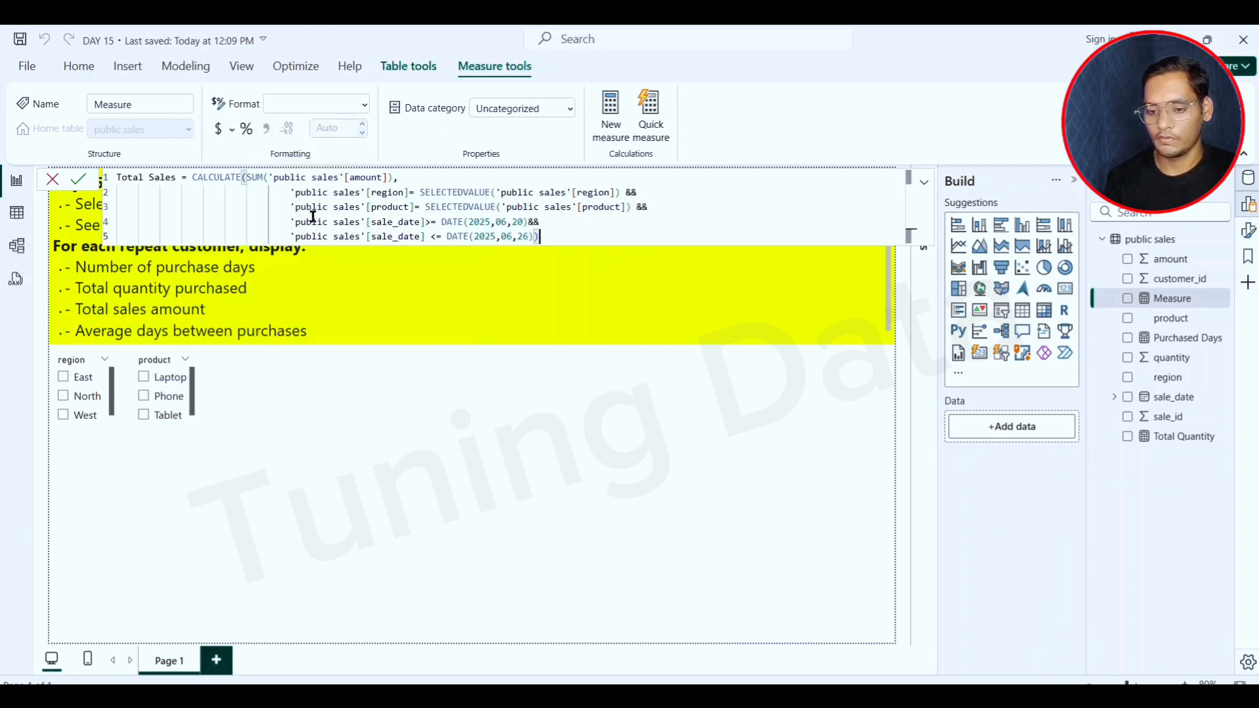
{"action": "key", "text": "Return"}
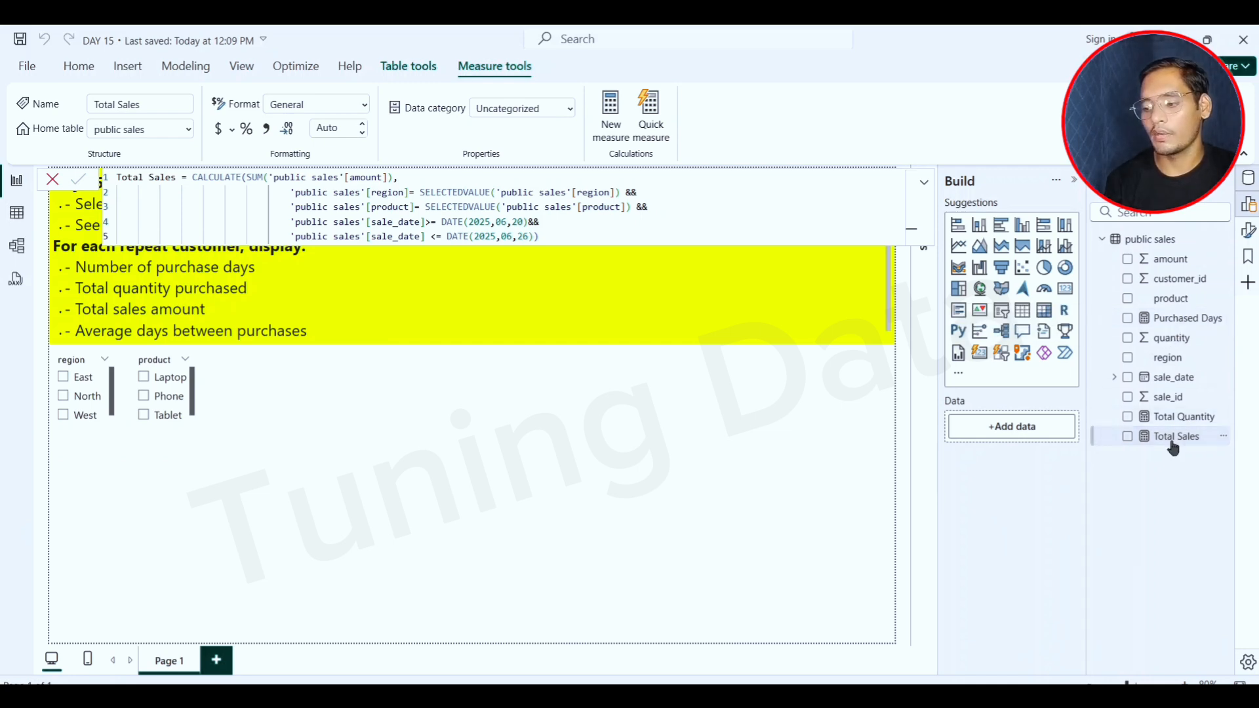
{"action": "left_click", "coordinate": [444, 422]}
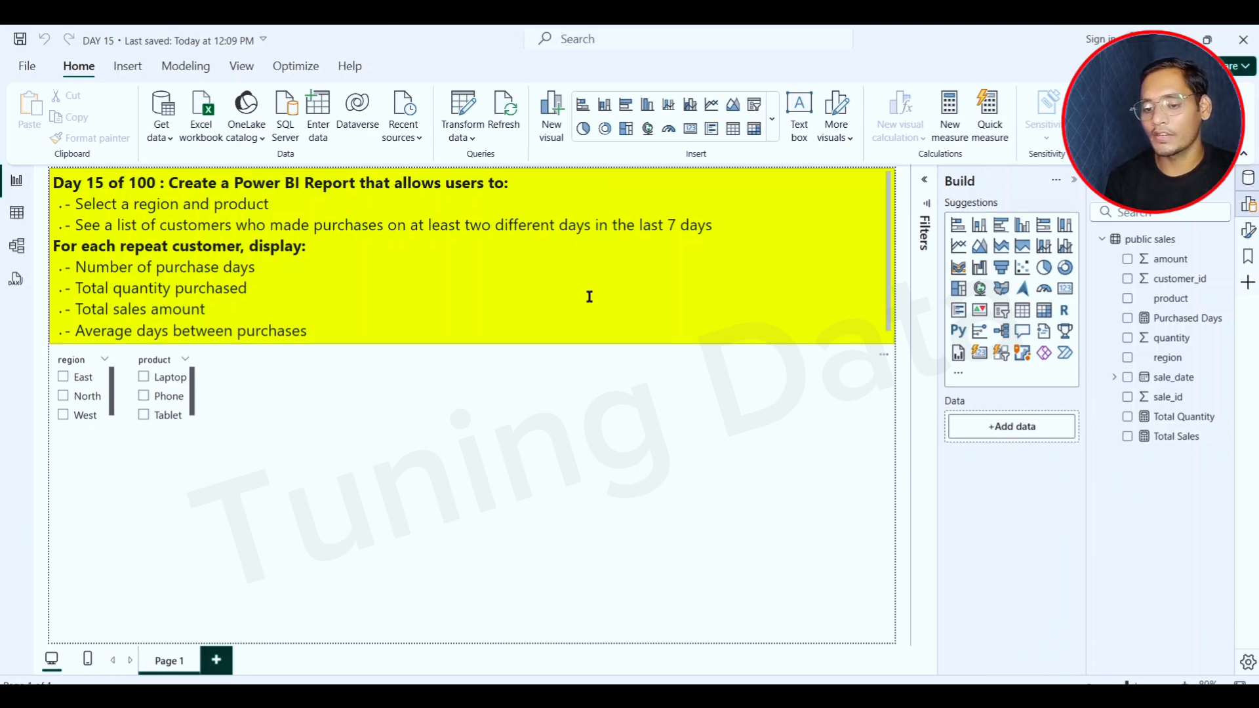
- Create a measure in public sales beginning with Average Days Purchased =, and start an indented second line
{"action": "right_click", "coordinate": [1152, 242]}
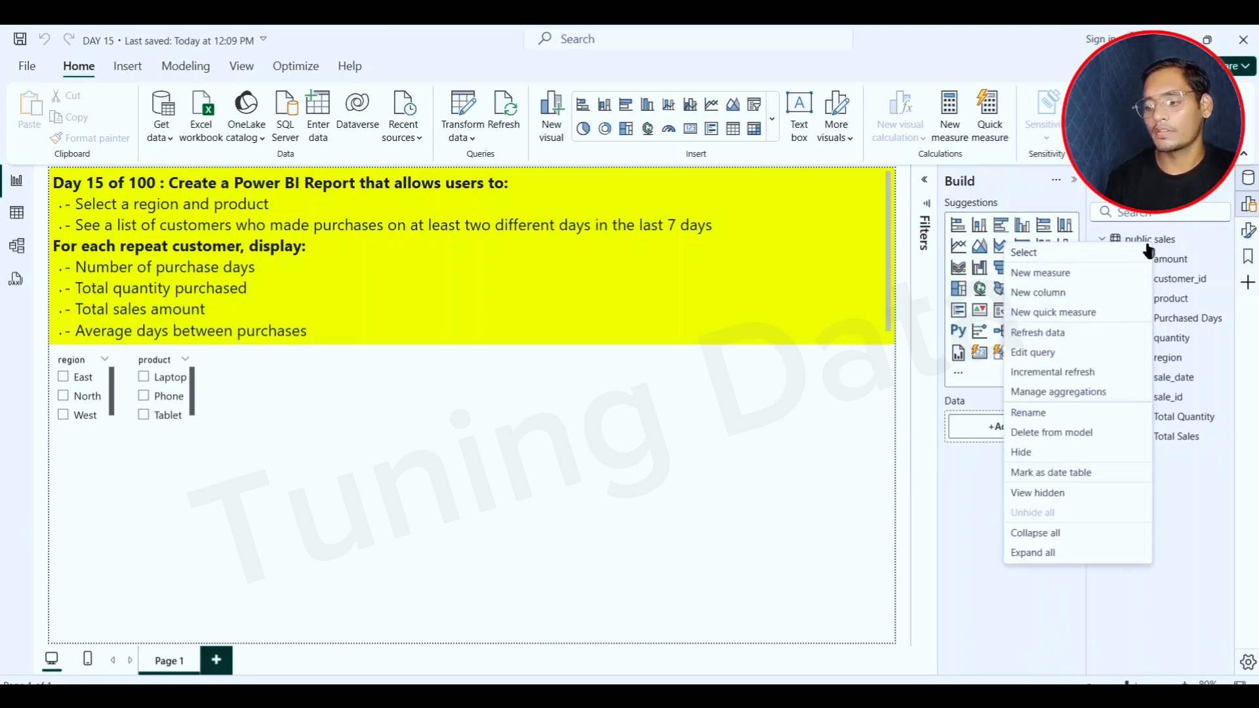
{"action": "left_click", "coordinate": [1049, 276]}
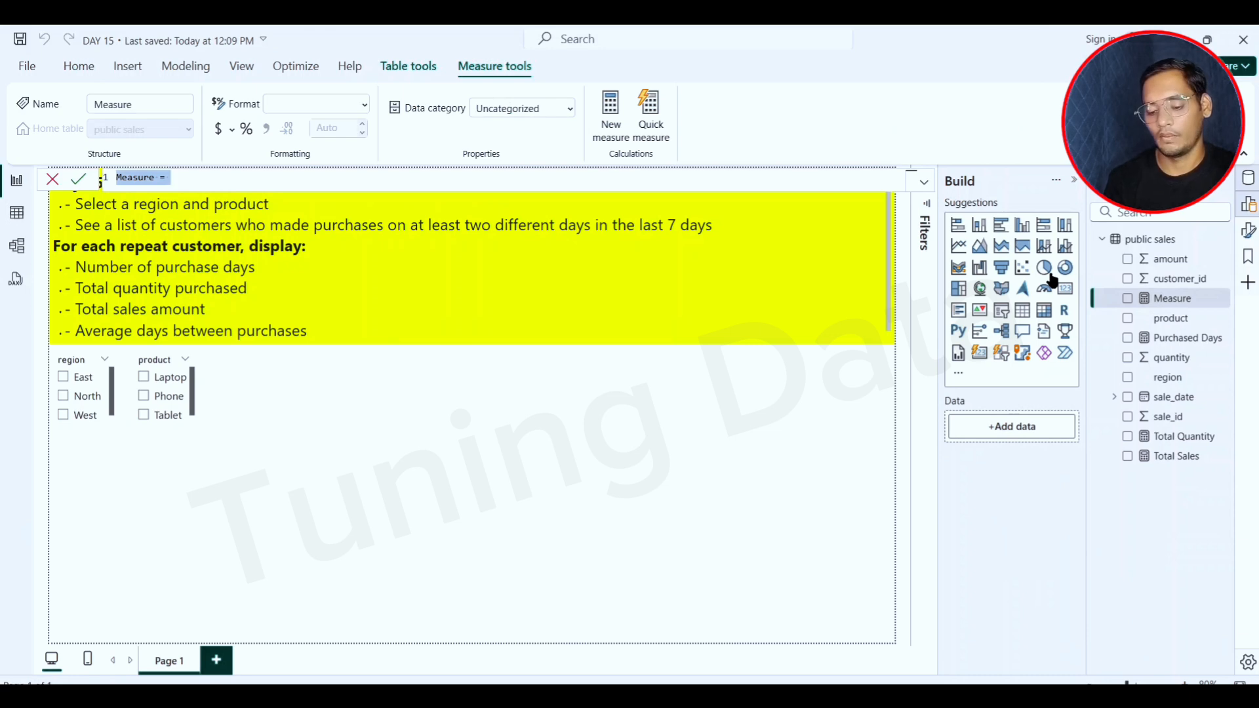
{"action": "type", "text": "Average "}
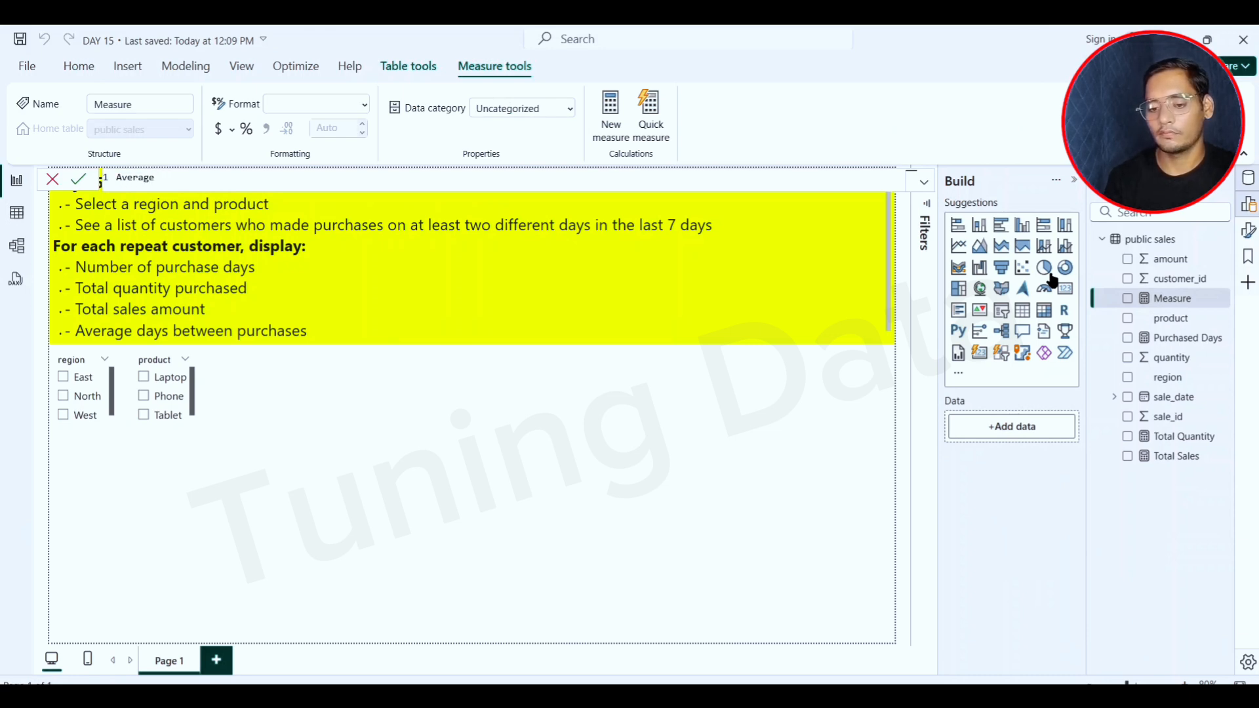
{"action": "type", "text": "Days Pur"}
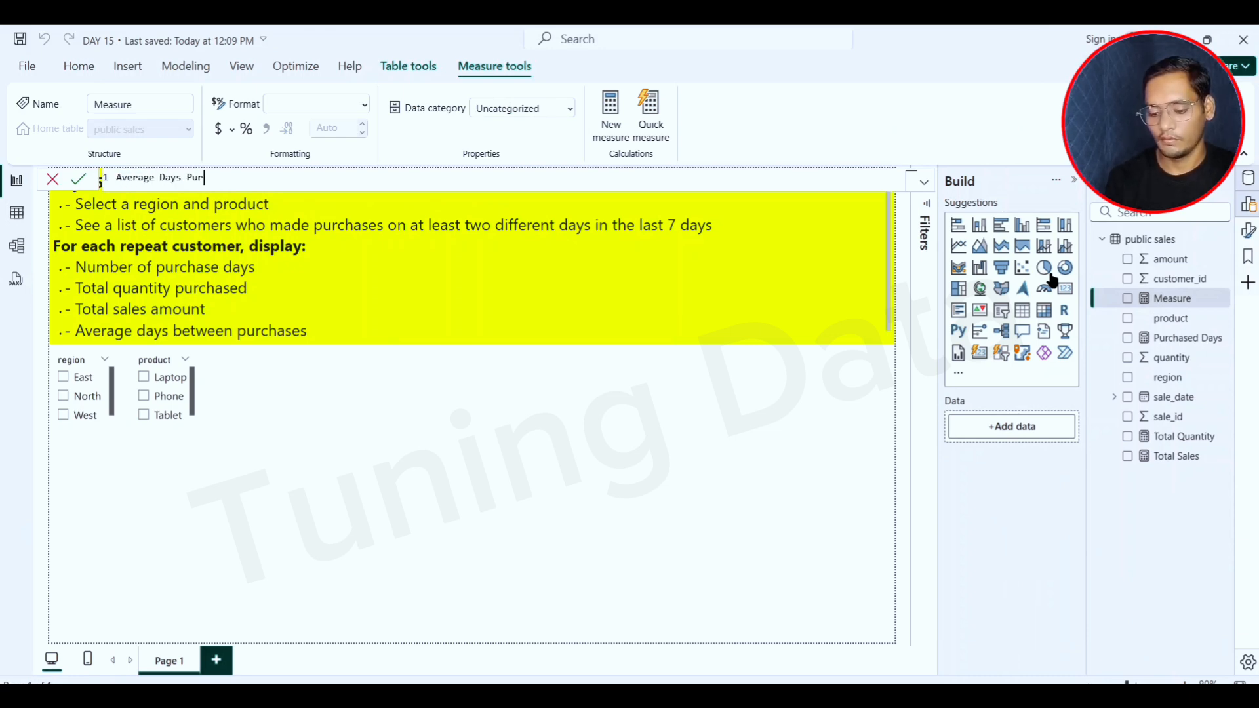
{"action": "type", "text": "chased ="}
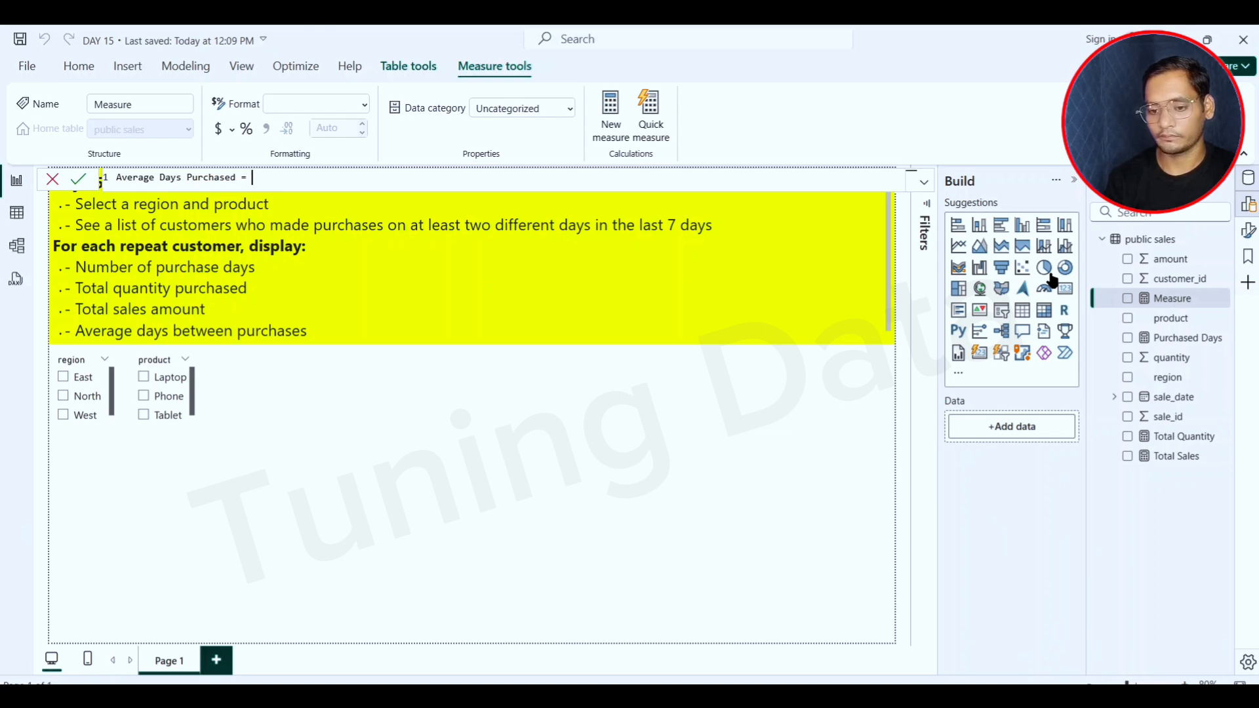
{"action": "key", "text": "shift+Return"}
{"action": "type", "text": "q"}
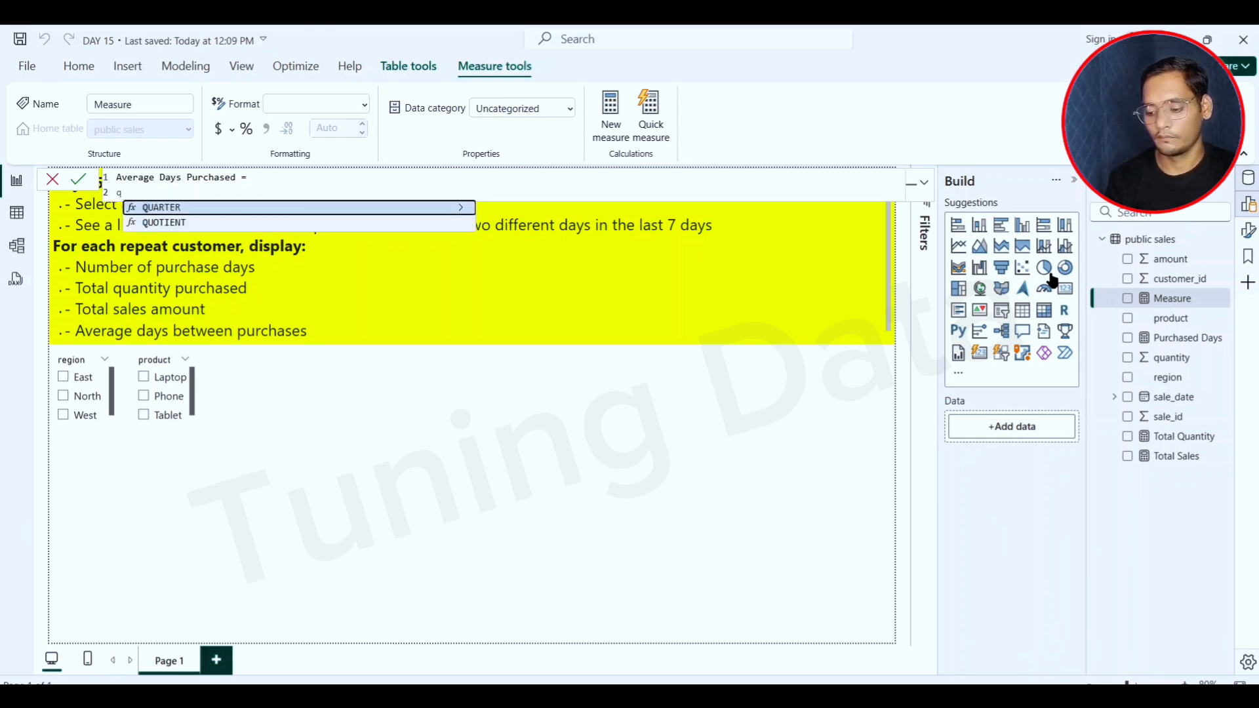
{"action": "key", "text": "BackSpace"}
{"action": "key", "text": "Tab"}
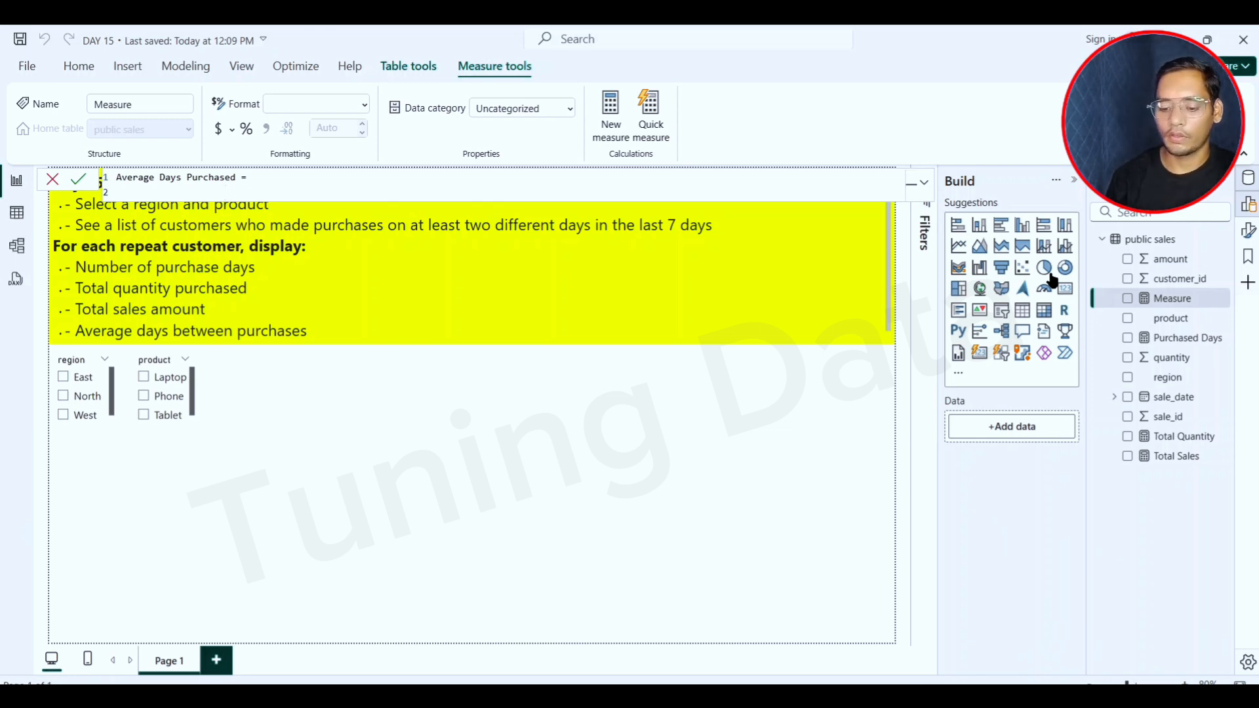
- Declare the variable on the second line with VAR Dates = CALCULATETABLE(
{"action": "type", "text": "VAR"}
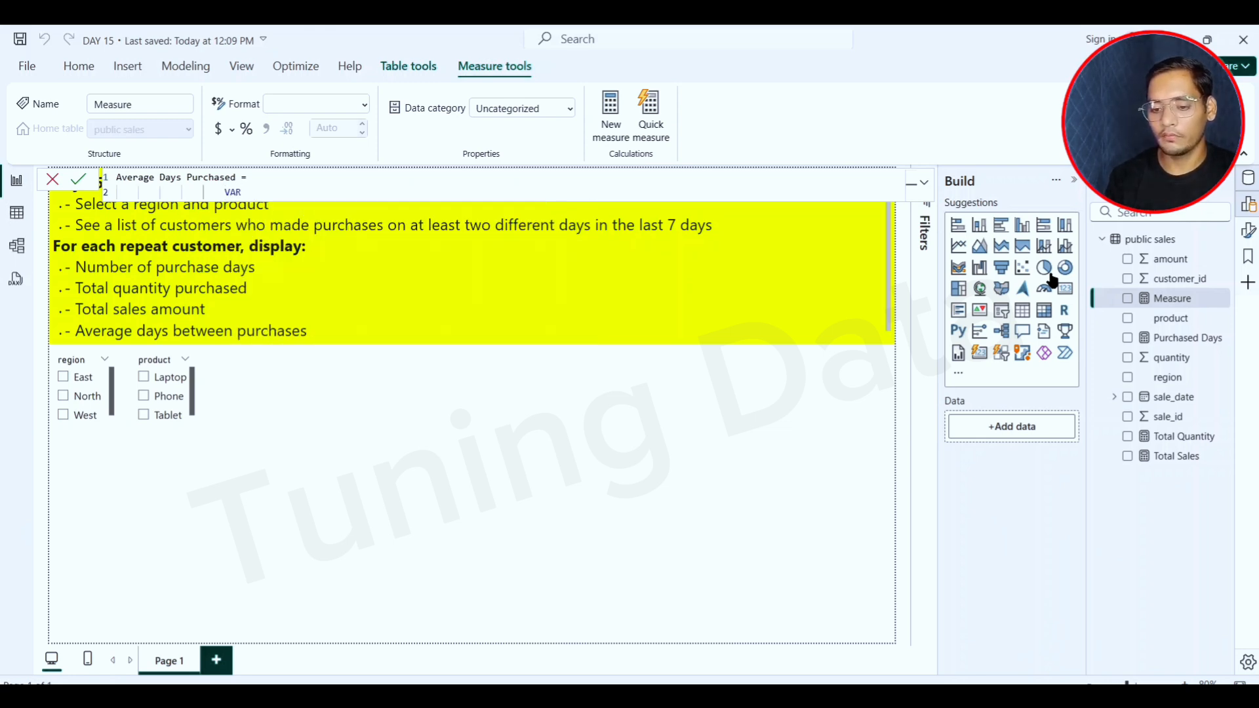
{"action": "type", "text": " Dates"}
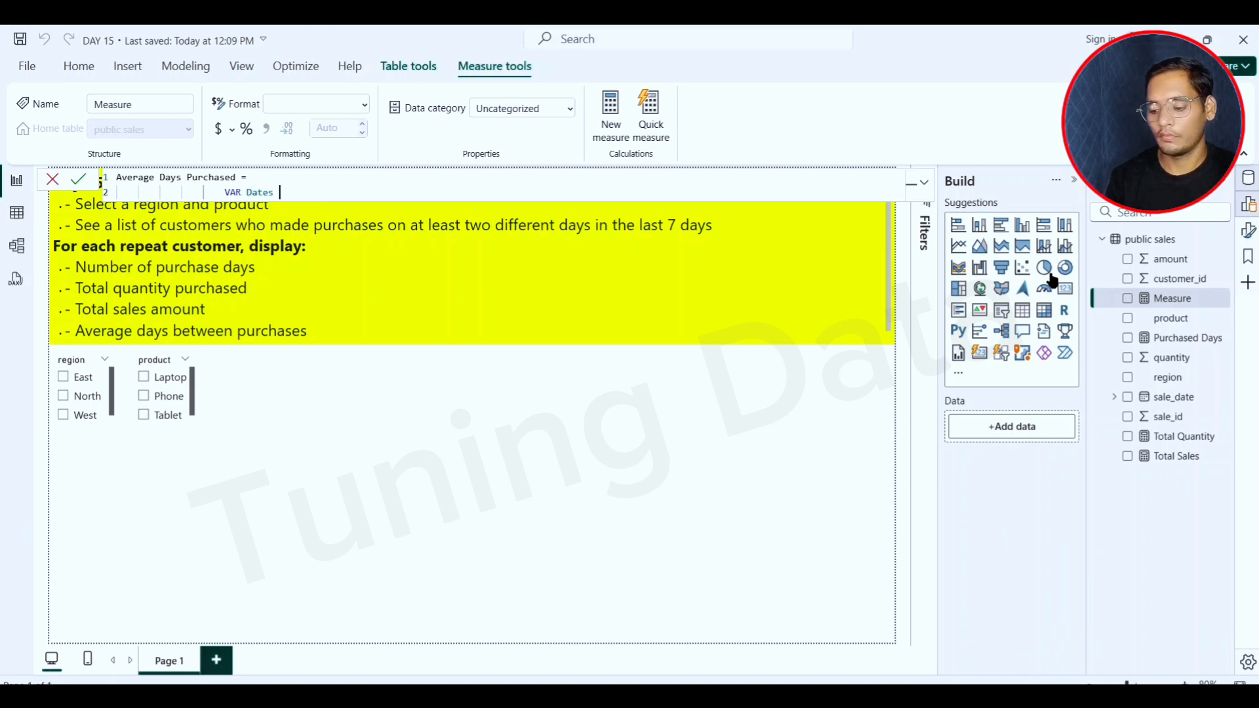
{"action": "type", "text": " = calc"}
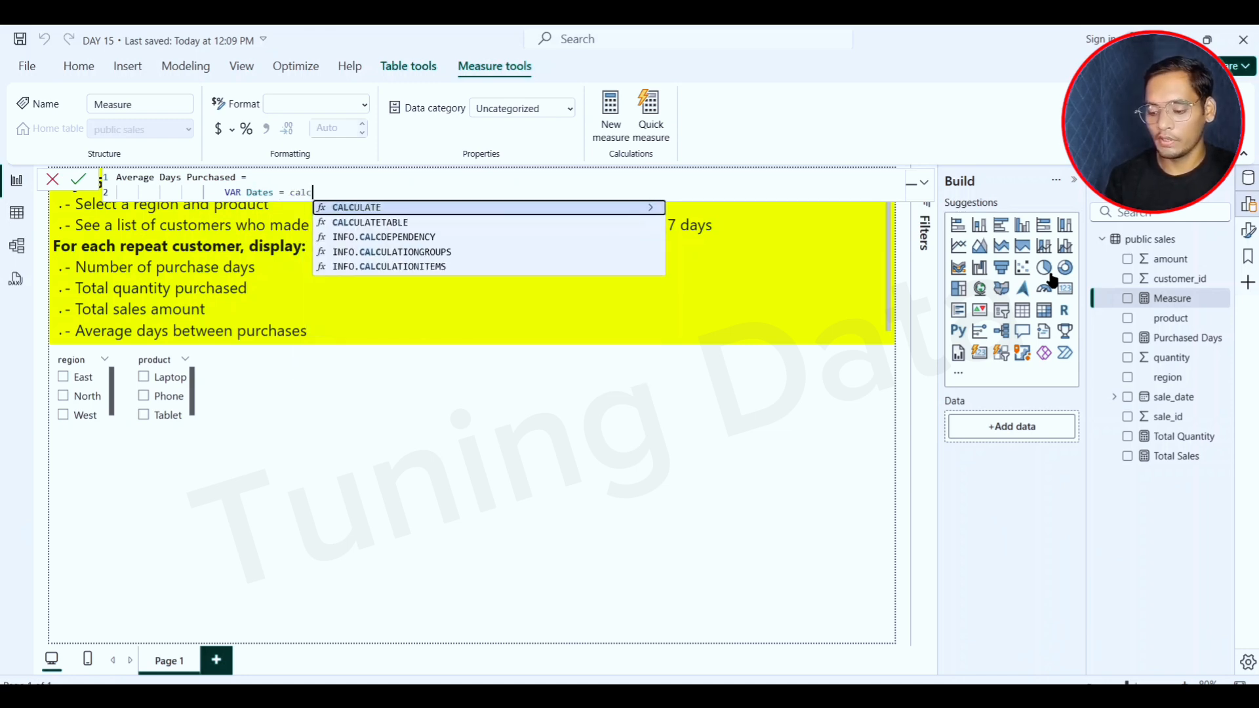
{"action": "key", "text": "Down"}
{"action": "key", "text": "Tab"}
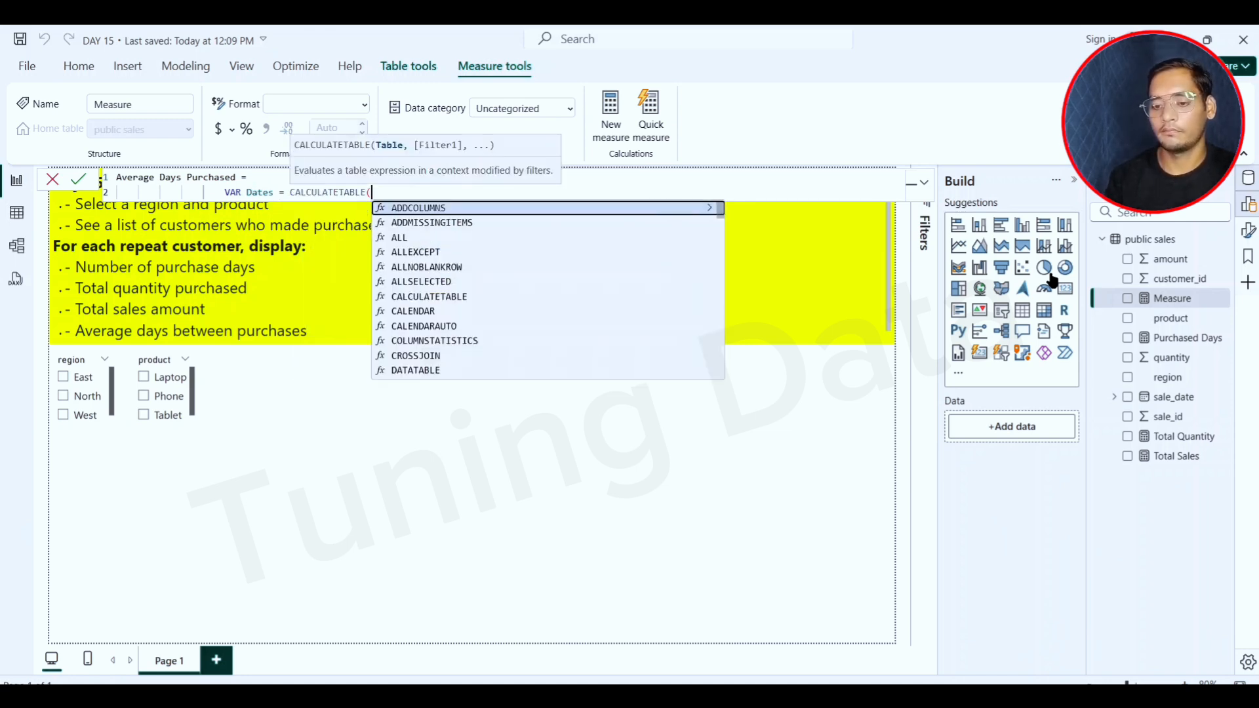
{"action": "type", "text": "all"}
{"action": "key", "text": "Tab"}
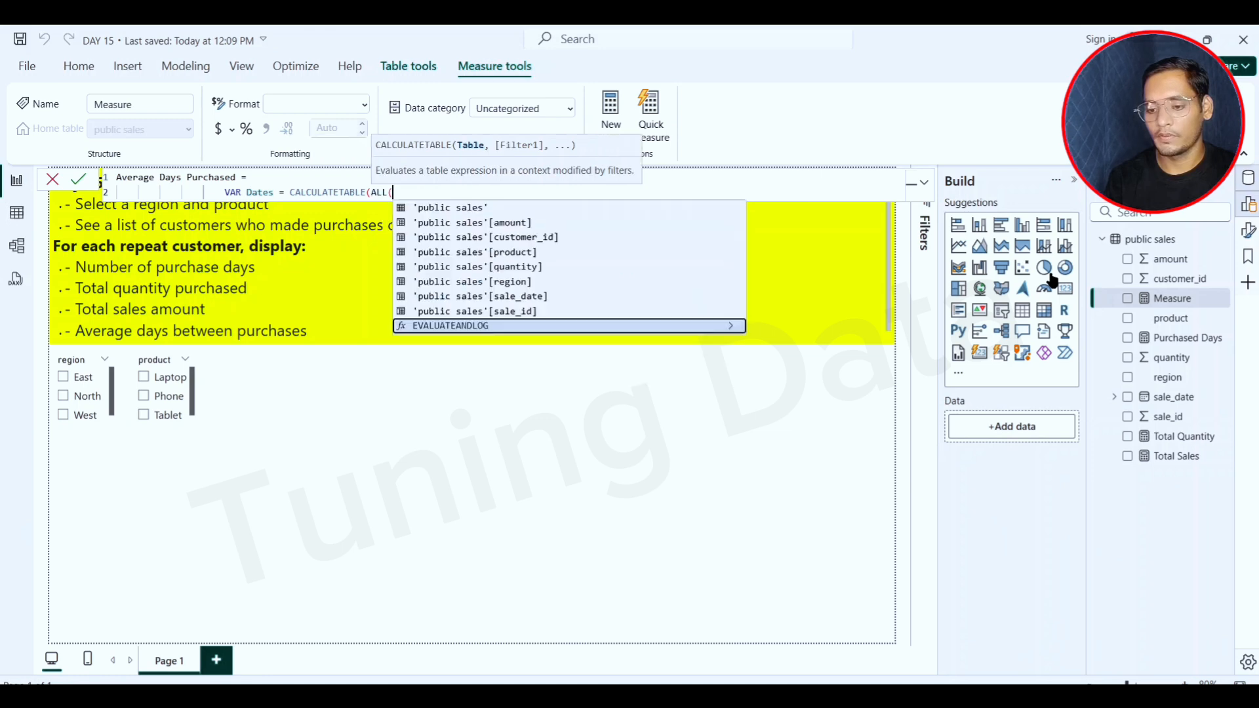
{"action": "key", "text": "BackSpace"}
{"action": "key", "text": "BackSpace"}
{"action": "key", "text": "BackSpace"}
{"action": "key", "text": "BackSpace"}
- Set the table argument of CALCULATETABLE to VALUES('public sales'[sale_date])
{"action": "type", "text": "val"}
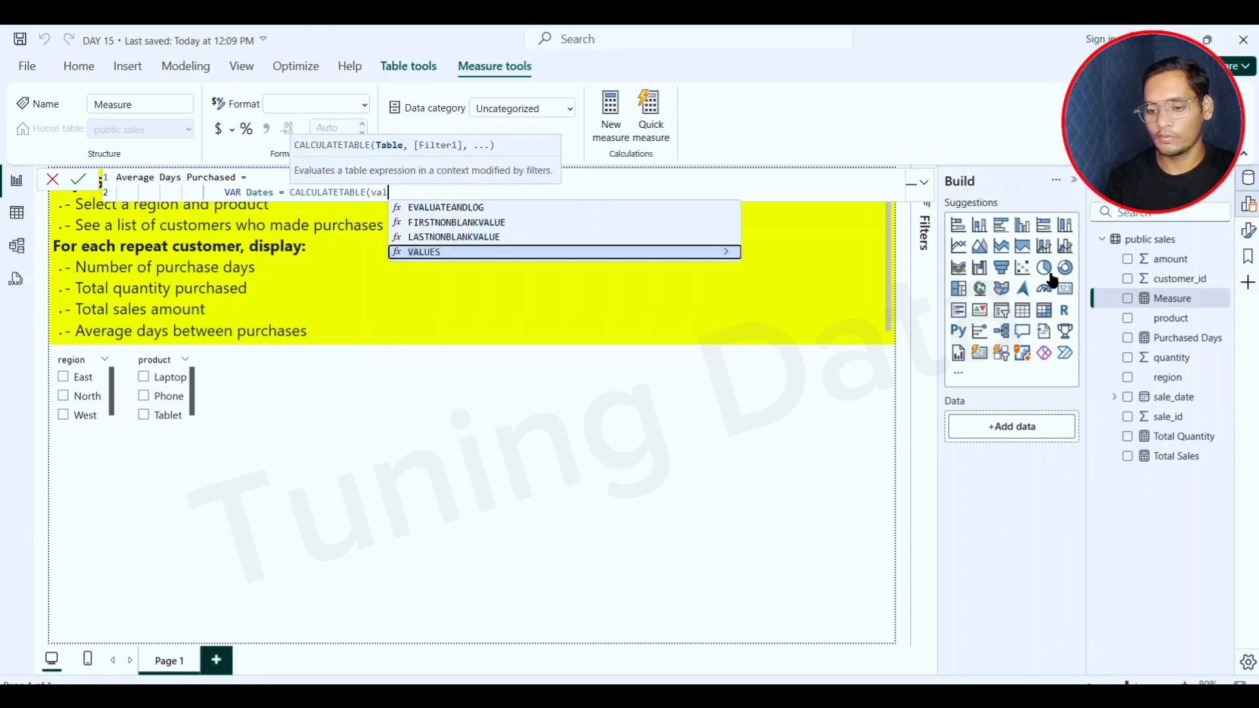
{"action": "key", "text": "Tab"}
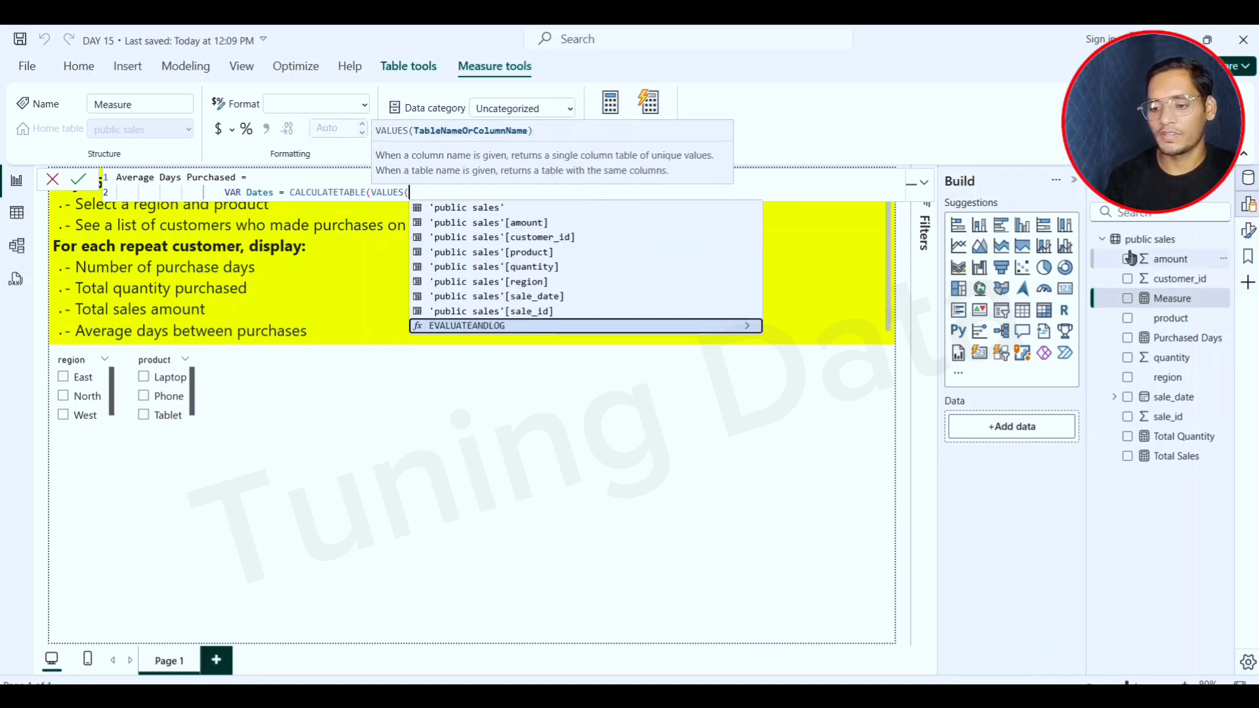
{"action": "left_click", "coordinate": [526, 296]}
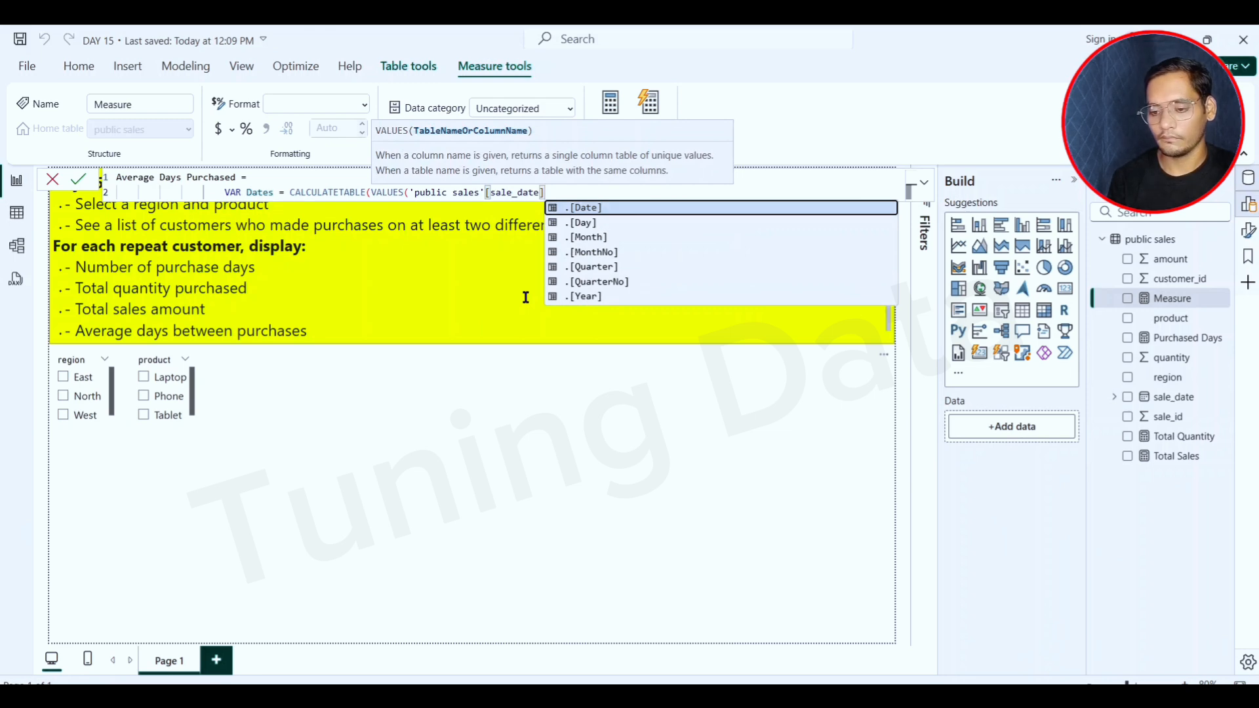
{"action": "type", "text": ")"}
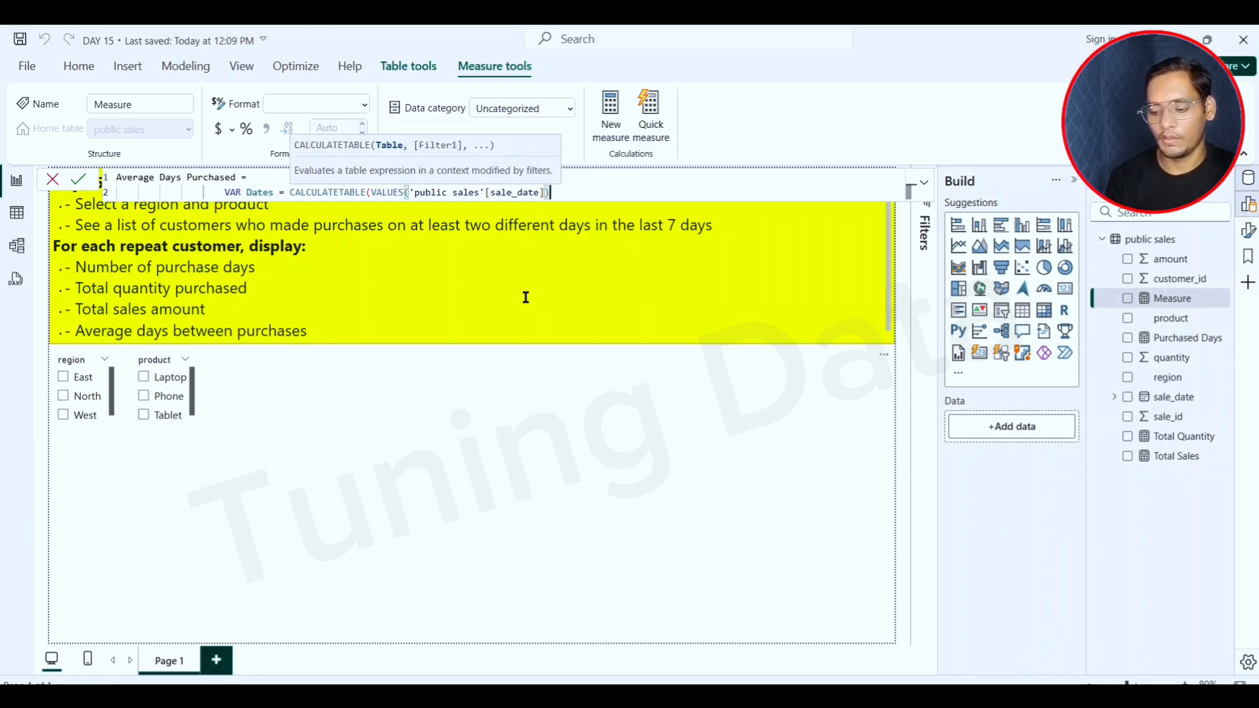
{"action": "type", "text": ","}
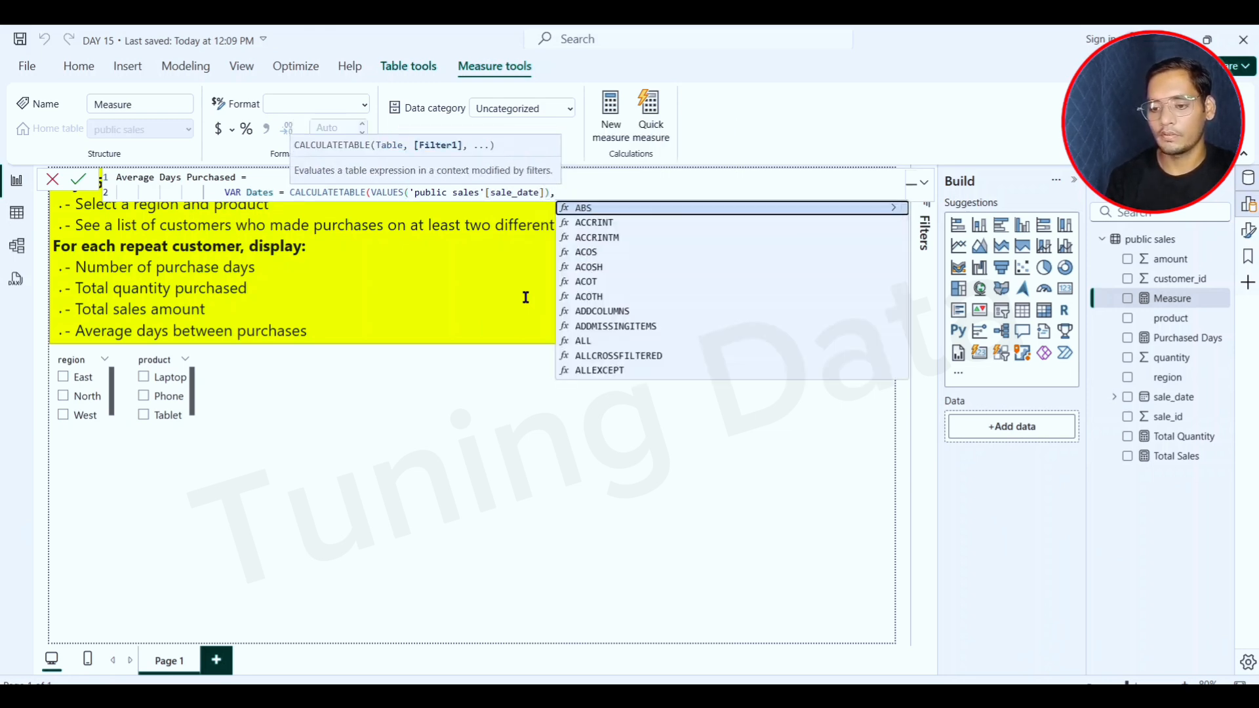
{"action": "key", "text": "shift+Return"}
{"action": "type", "text": "AB"}
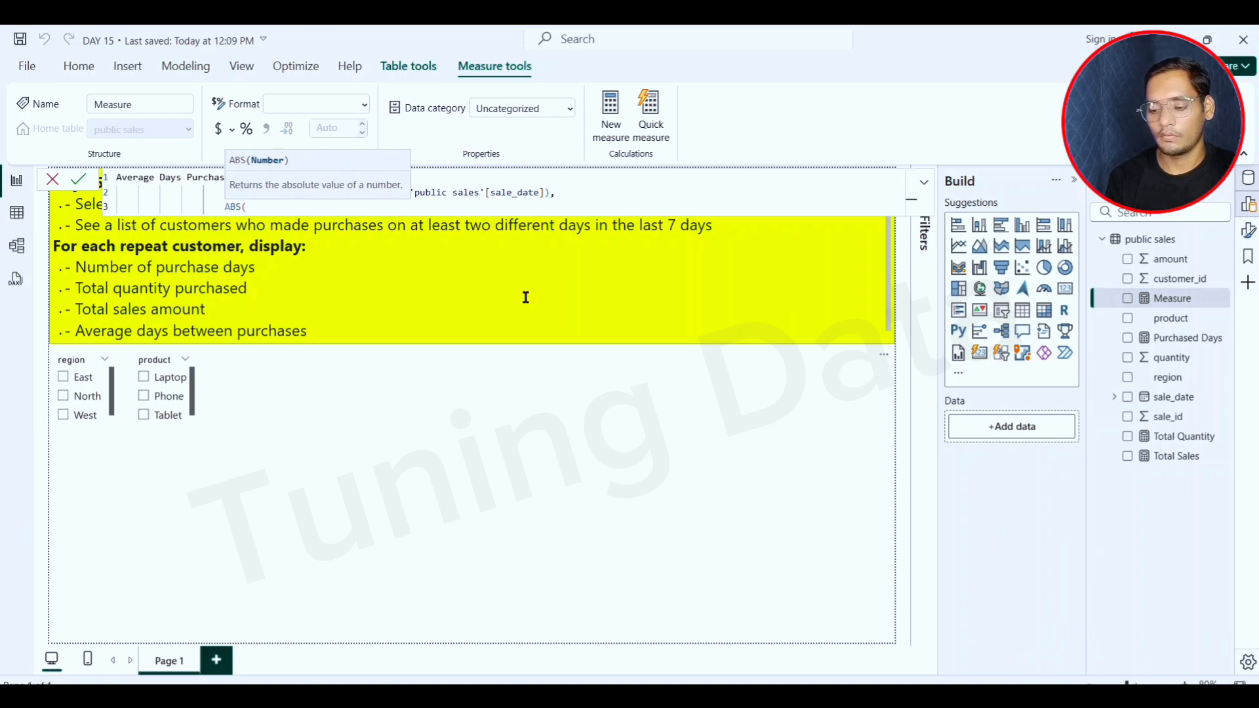
{"action": "key", "text": "BackSpace"}
{"action": "key", "text": "BackSpace"}
{"action": "key", "text": "BackSpace"}
{"action": "key", "text": "BackSpace"}
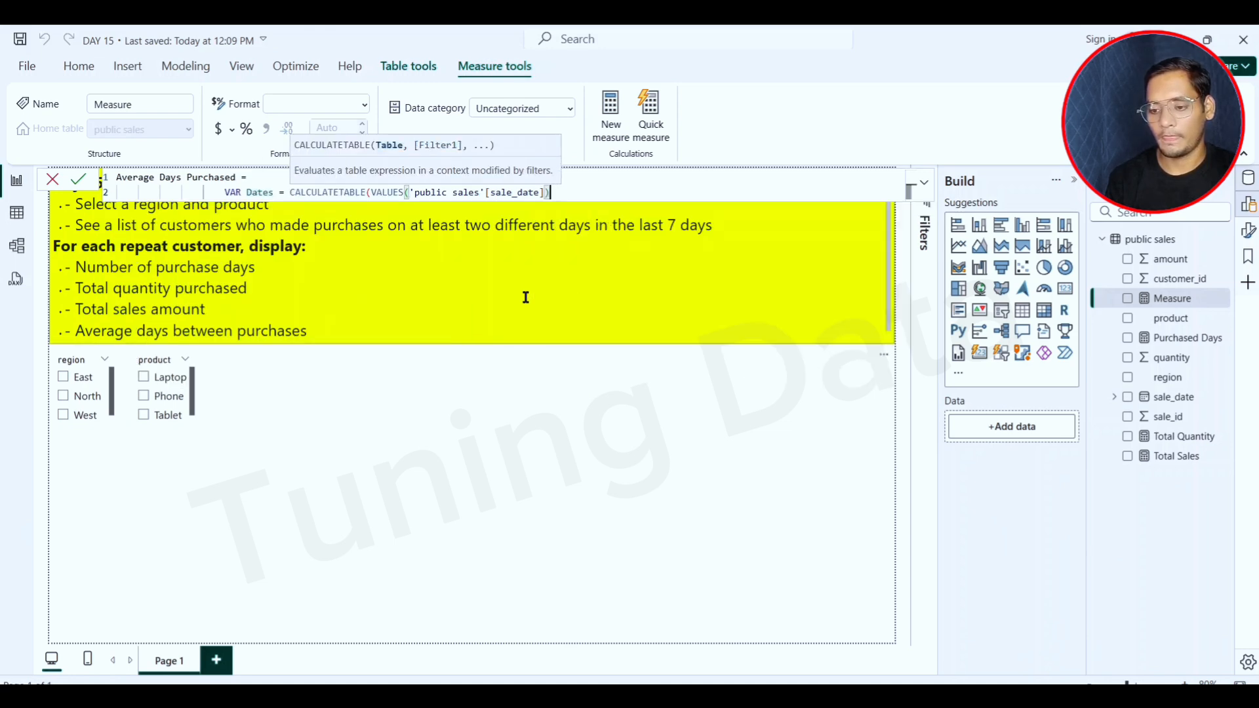
- Paste the copied region, product and date filters after the VALUES argument, with the region filter on its own line aligned with the others
{"action": "type", "text": ","}
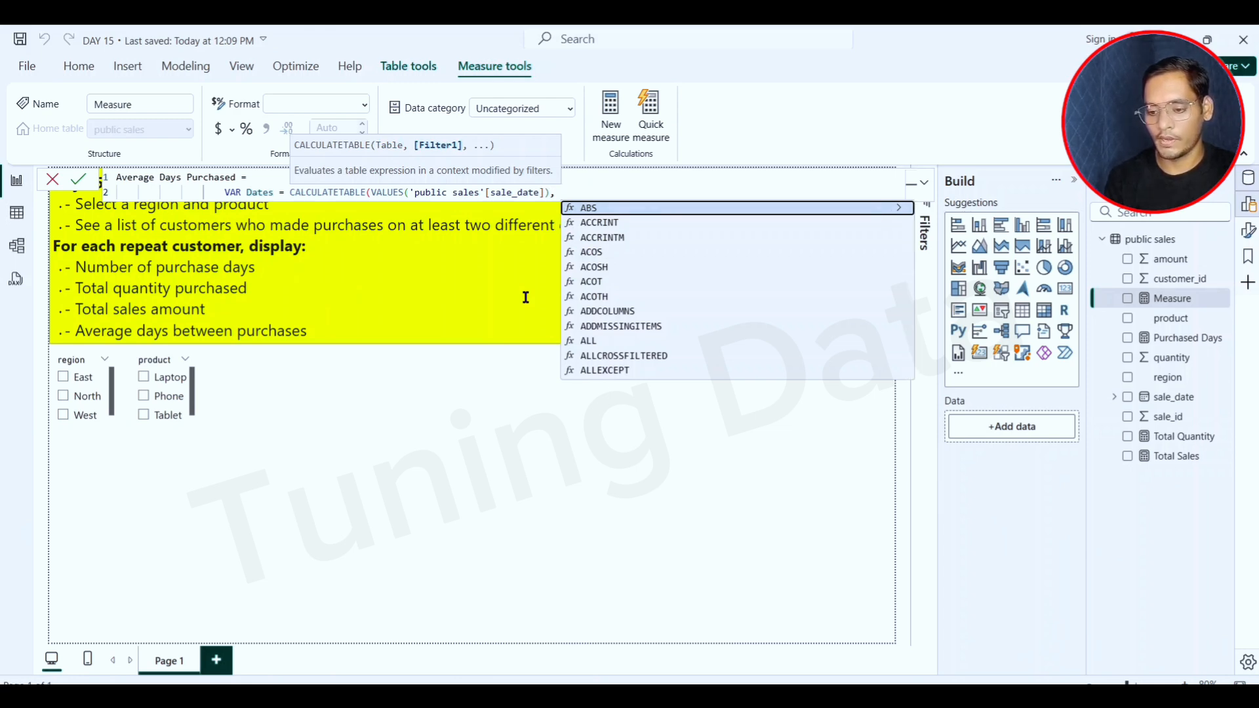
{"action": "type", "text": "'public sales'[region]= SELECTEDVALUE('public sales'[region]) && 'public sales'[product]= SELECTEDVALUE('public sales'[product]) && 'public sales'[sale_date]>= DATE(2025,06,20)&& 'public sales'[sale_date] <= DATE(2025,06,26))"}
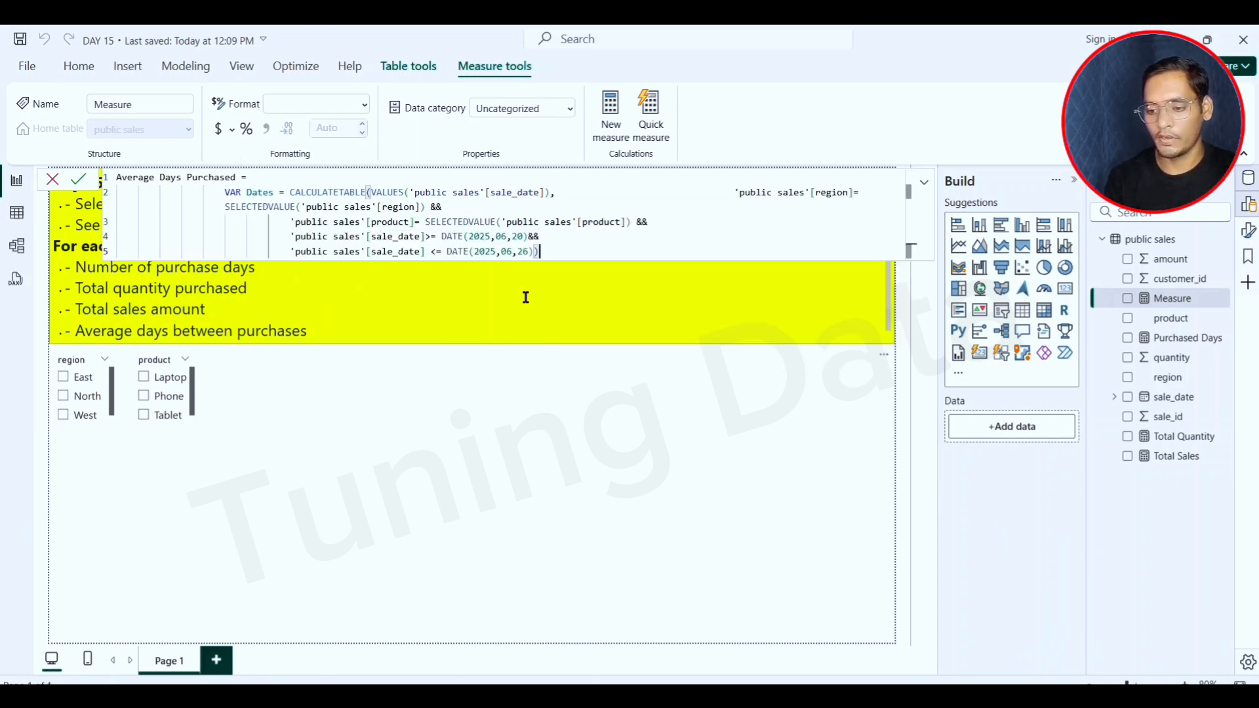
{"action": "left_click", "coordinate": [736, 193]}
{"action": "key", "text": "Return"}
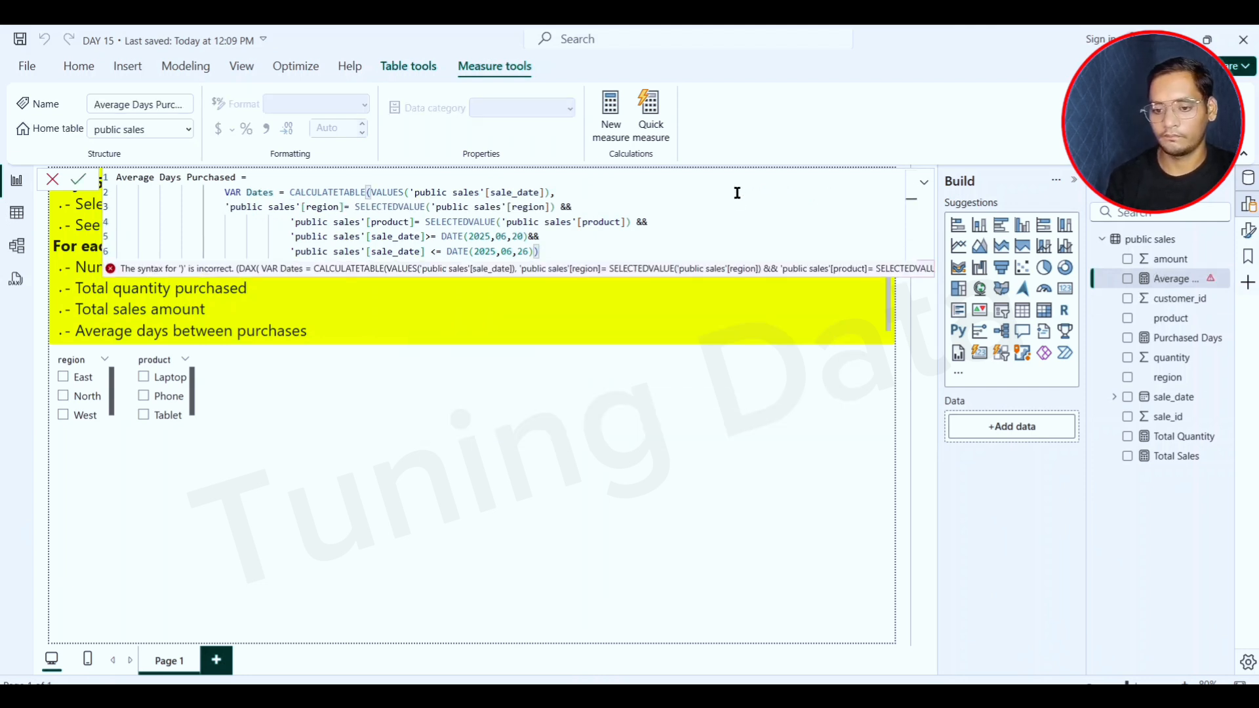
{"action": "key", "text": "Tab"}
{"action": "key", "text": "Tab"}
{"action": "key", "text": "Tab"}
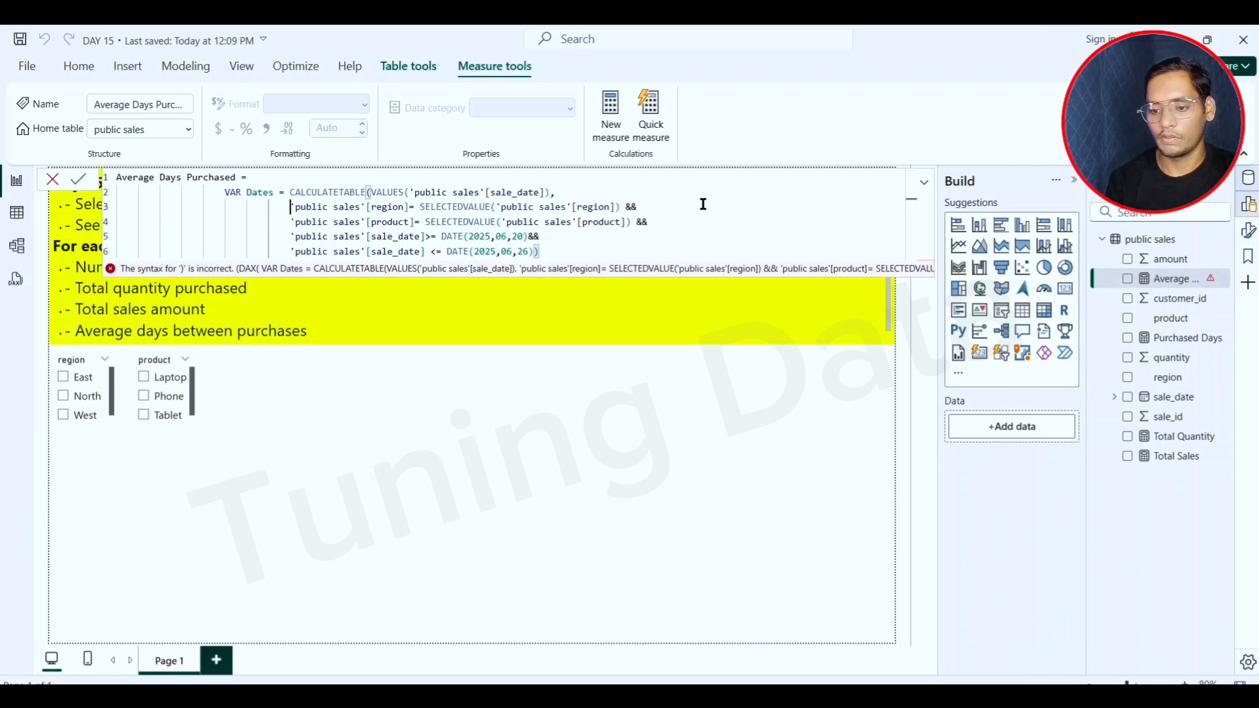
- Append && after the last date filter and start a new line below it
{"action": "left_click", "coordinate": [559, 249]}
{"action": "type", "text": "&&"}
{"action": "key", "text": "shift+Return"}
- Insert the filter 'public sales'[customer_id] = SELECTEDVALUE('public sales'[customer_id])&& on its own line between the product filter and the date filters
{"action": "left_click", "coordinate": [656, 224]}
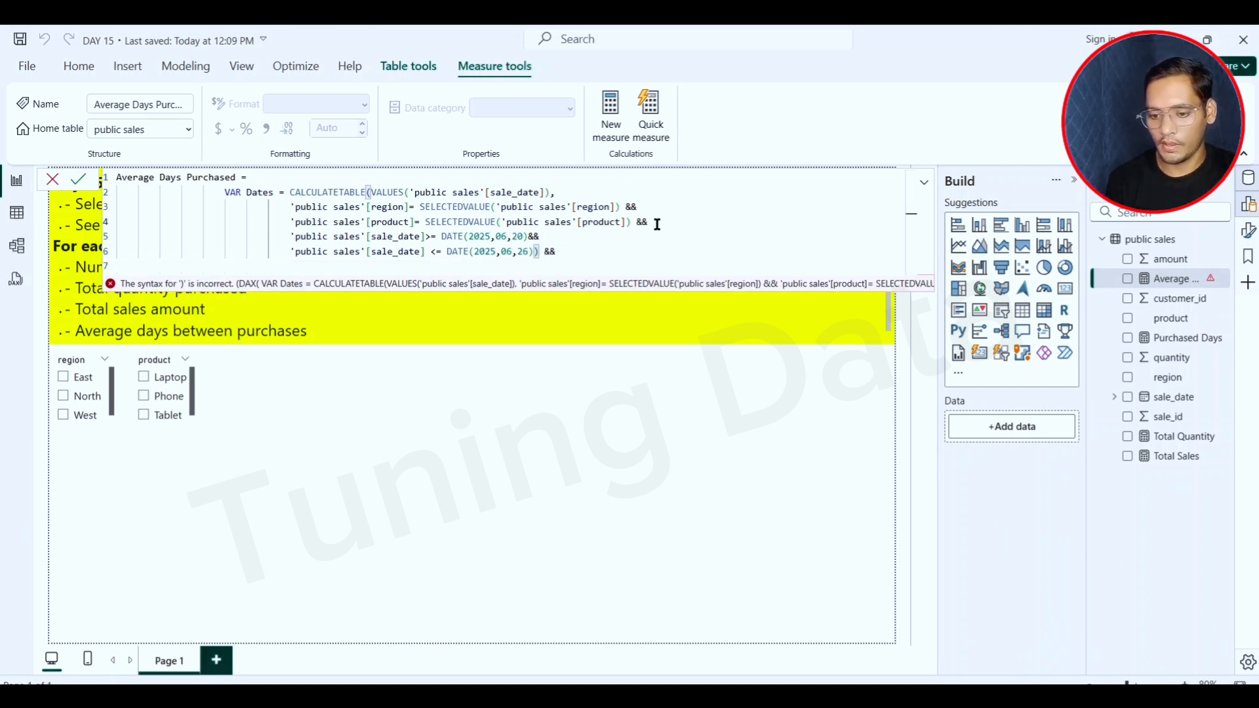
{"action": "key", "text": "shift+Return"}
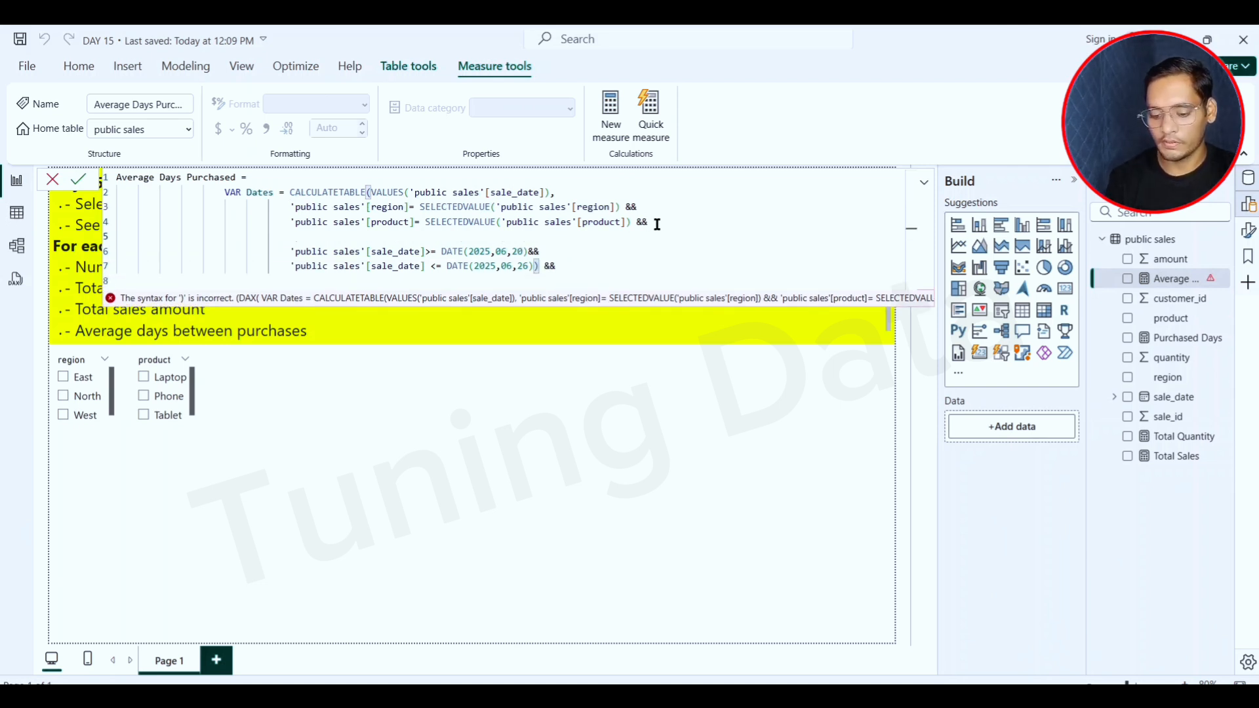
{"action": "type", "text": "'public sales'[customer_id]"}
{"action": "key", "text": "Up"}
{"action": "key", "text": "Tab"}
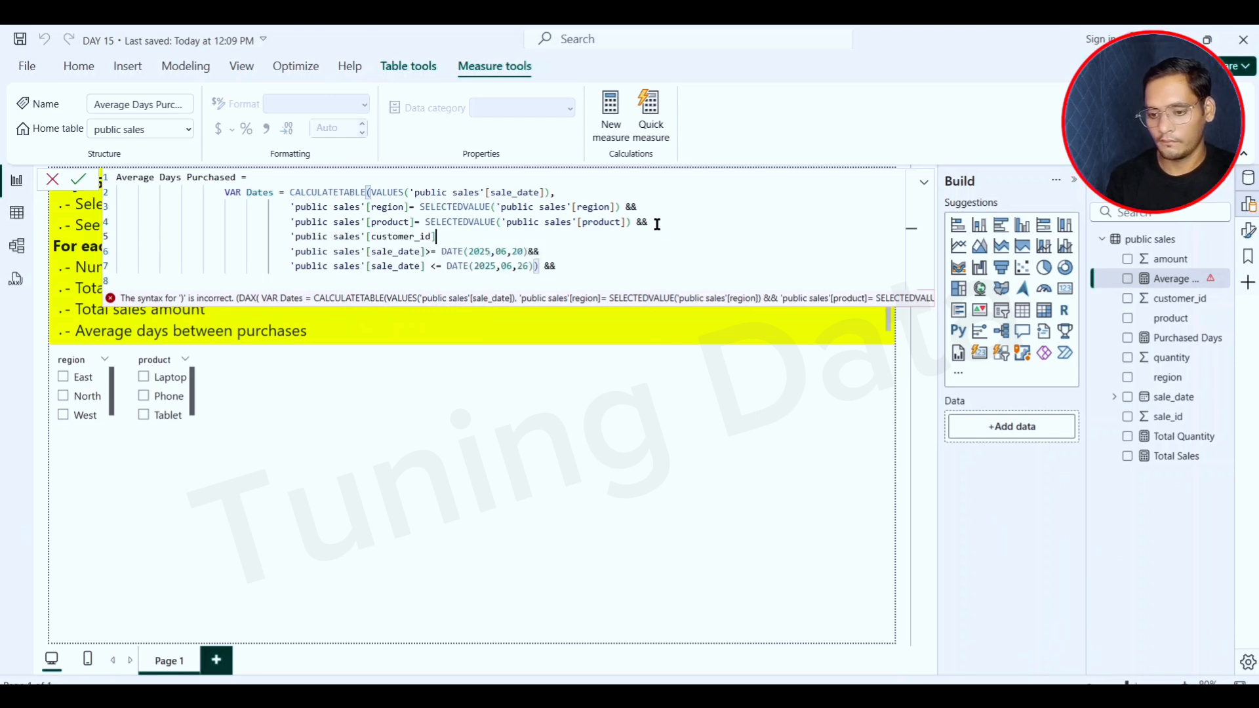
{"action": "type", "text": "= "}
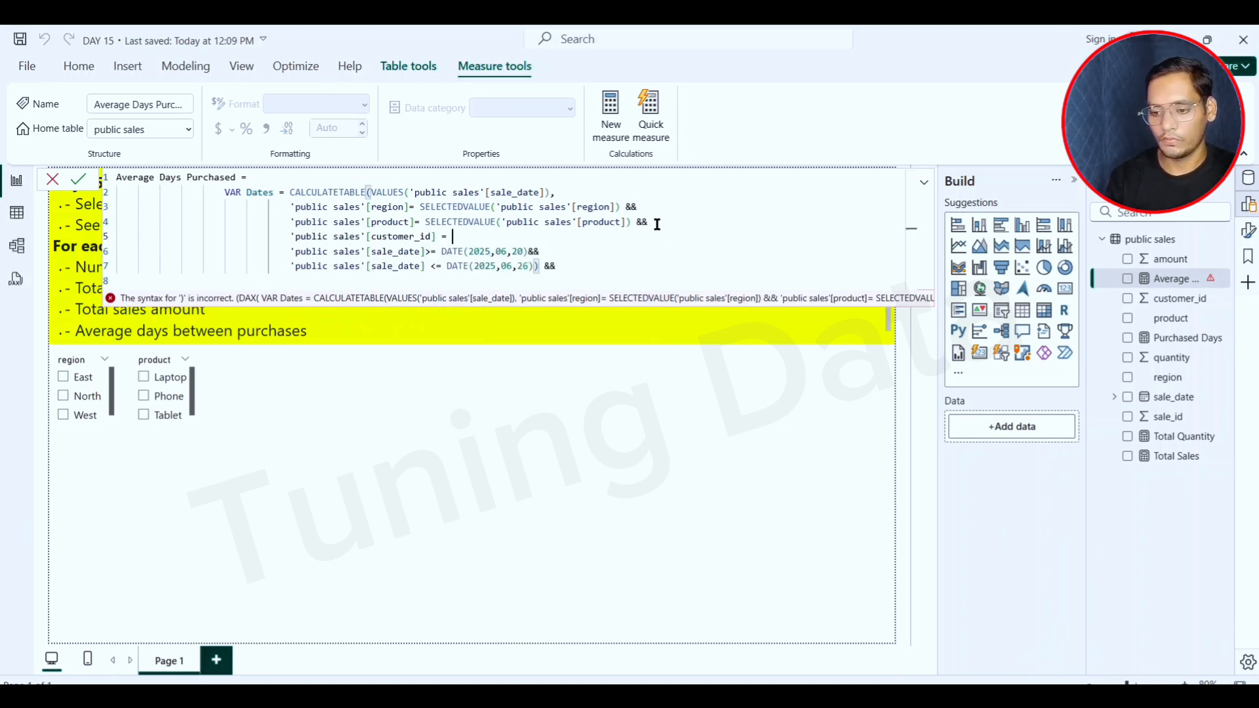
{"action": "type", "text": "sl"}
{"action": "key", "text": "BackSpace"}
{"action": "type", "text": "ele"}
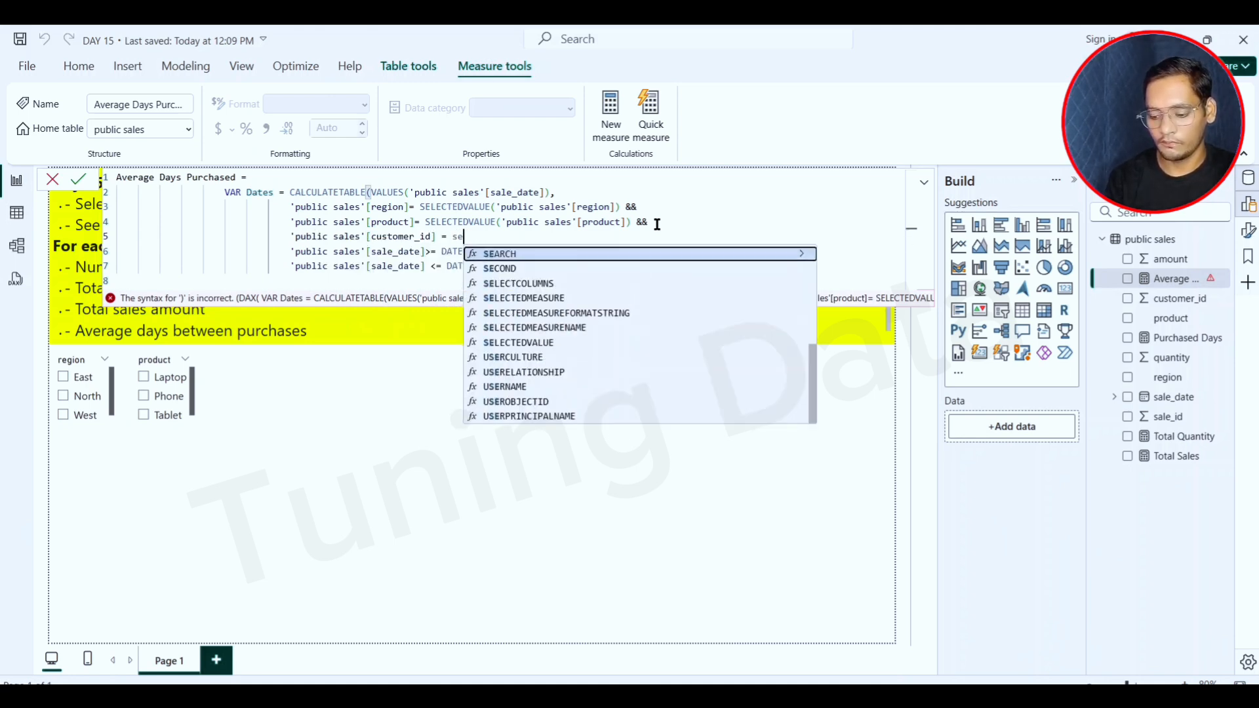
{"action": "left_click", "coordinate": [573, 345]}
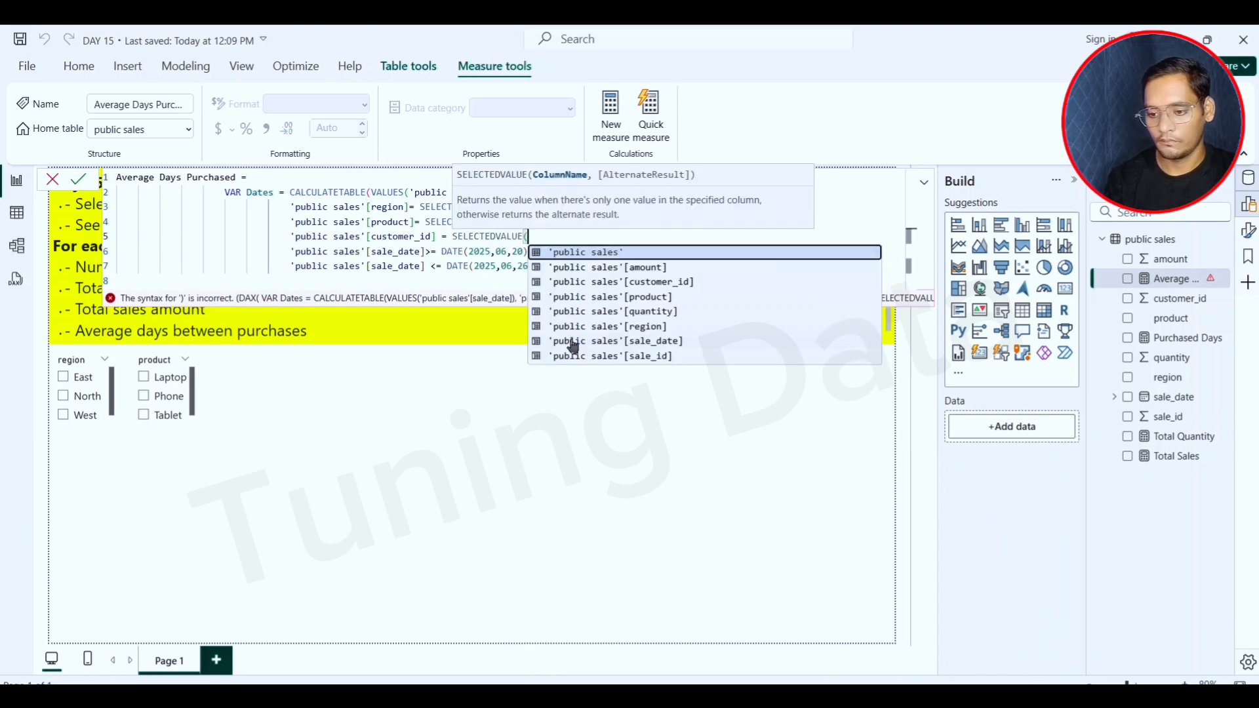
{"action": "left_click", "coordinate": [675, 282]}
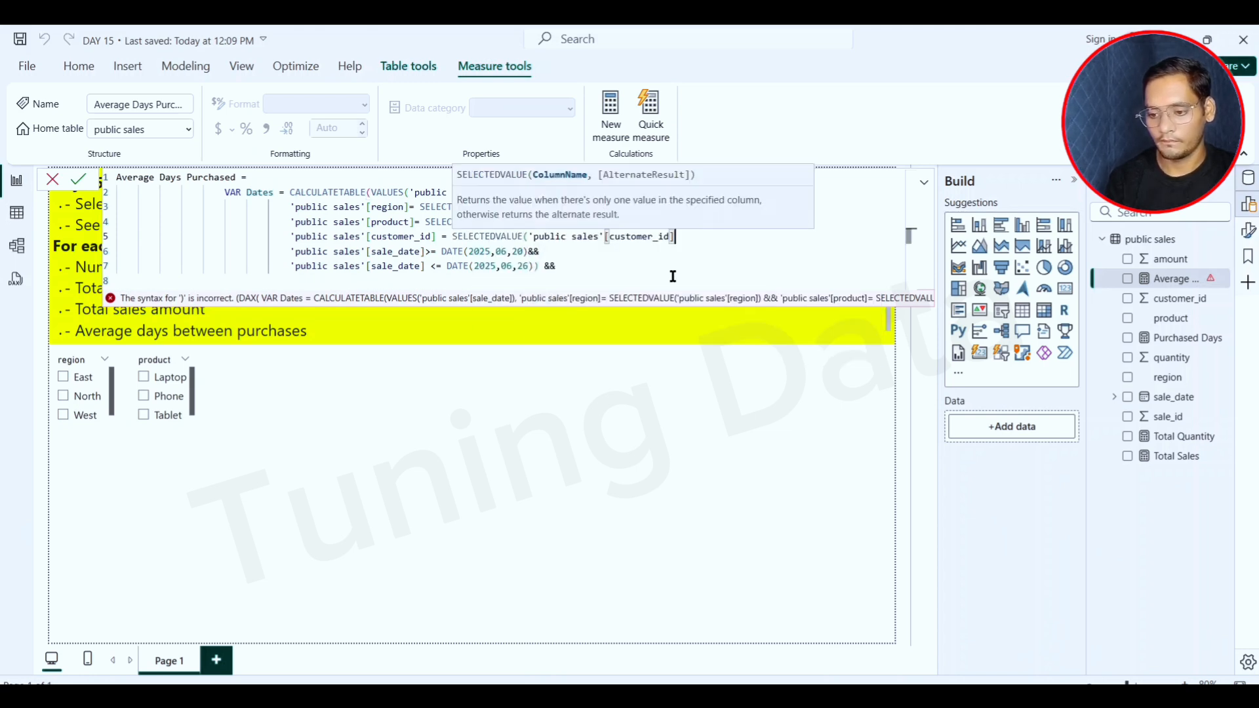
{"action": "type", "text": ") "}
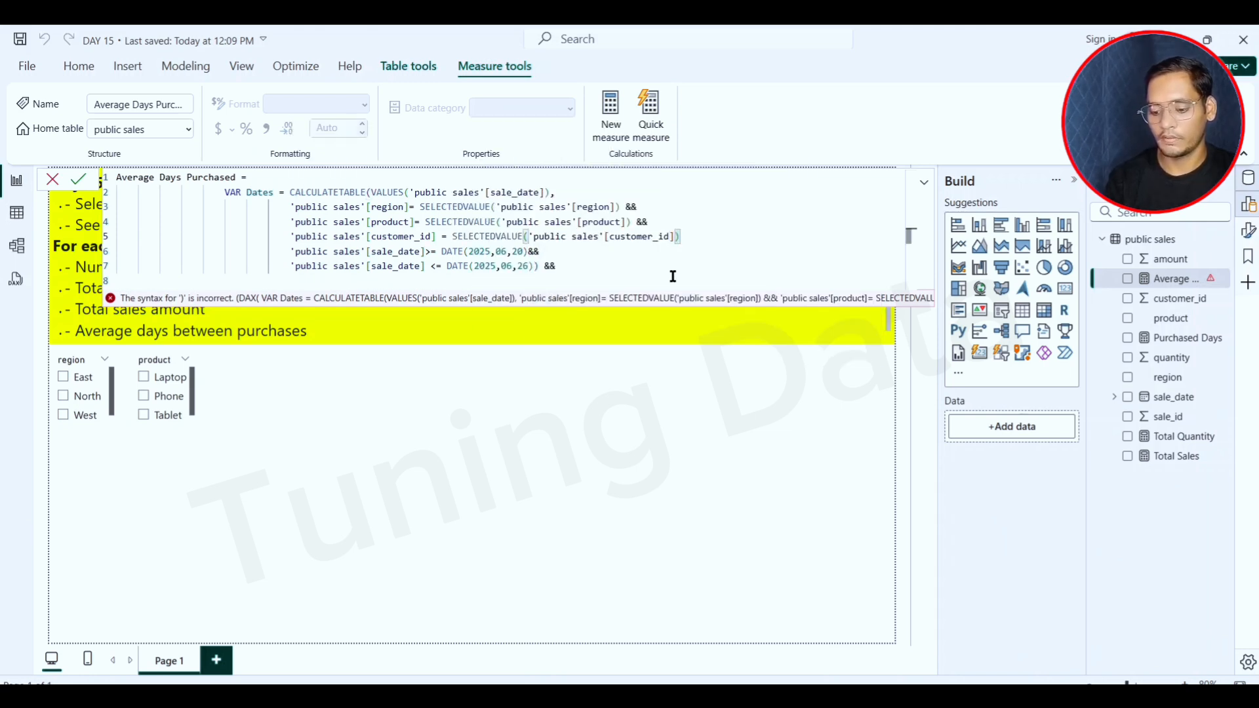
{"action": "type", "text": "&&"}
- Remove the trailing && after the last date filter and start a new line beneath the Dates variable
{"action": "left_click", "coordinate": [553, 267]}
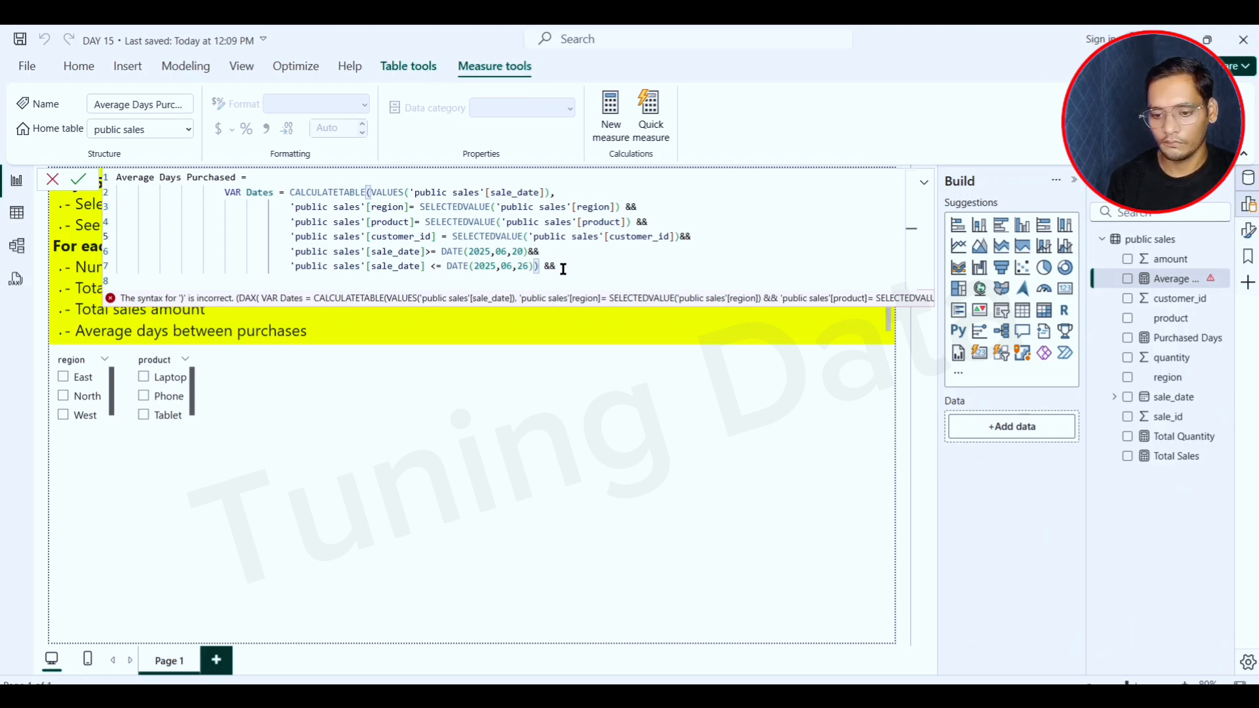
{"action": "left_click", "coordinate": [581, 263]}
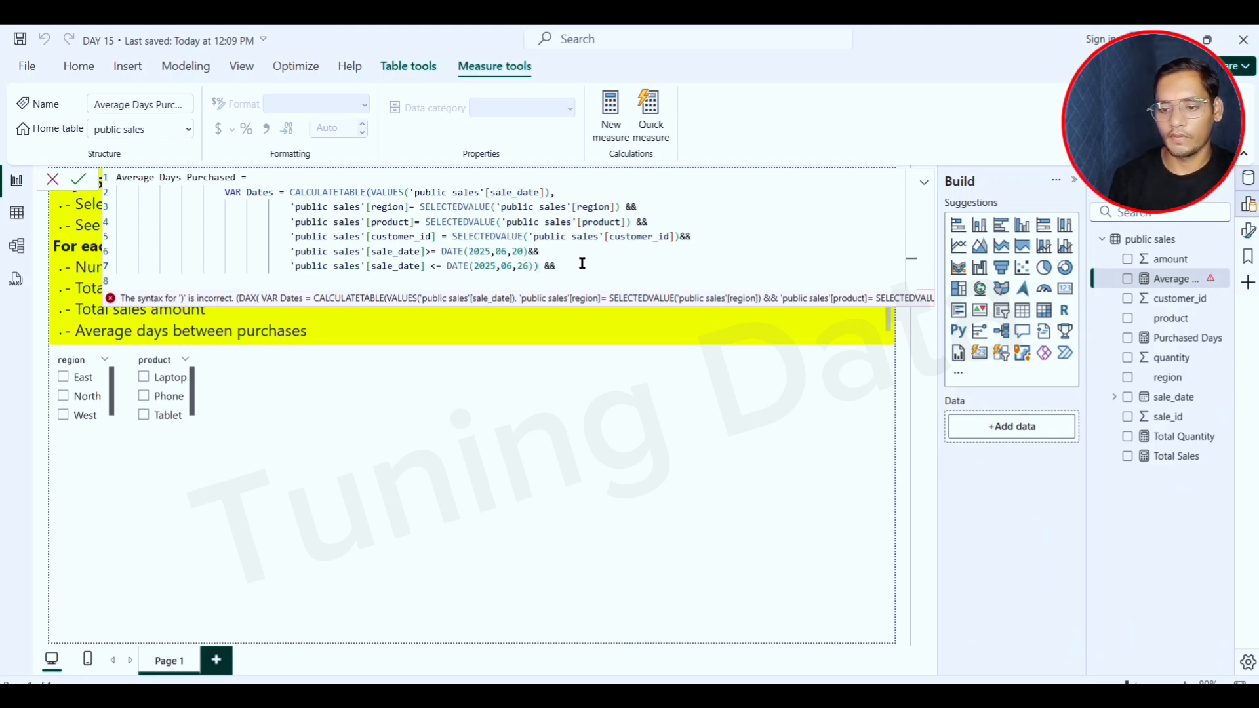
{"action": "key", "text": "BackSpace"}
{"action": "key", "text": "BackSpace"}
{"action": "key", "text": "BackSpace"}
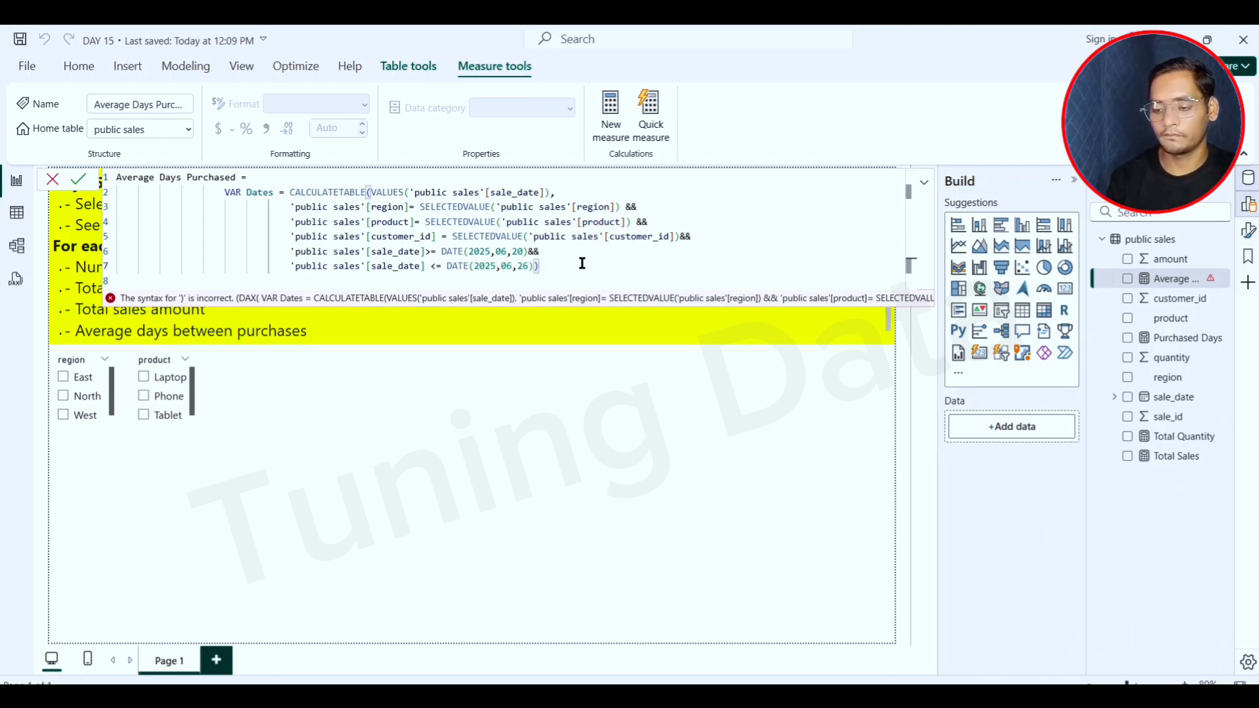
{"action": "key", "text": "Return"}
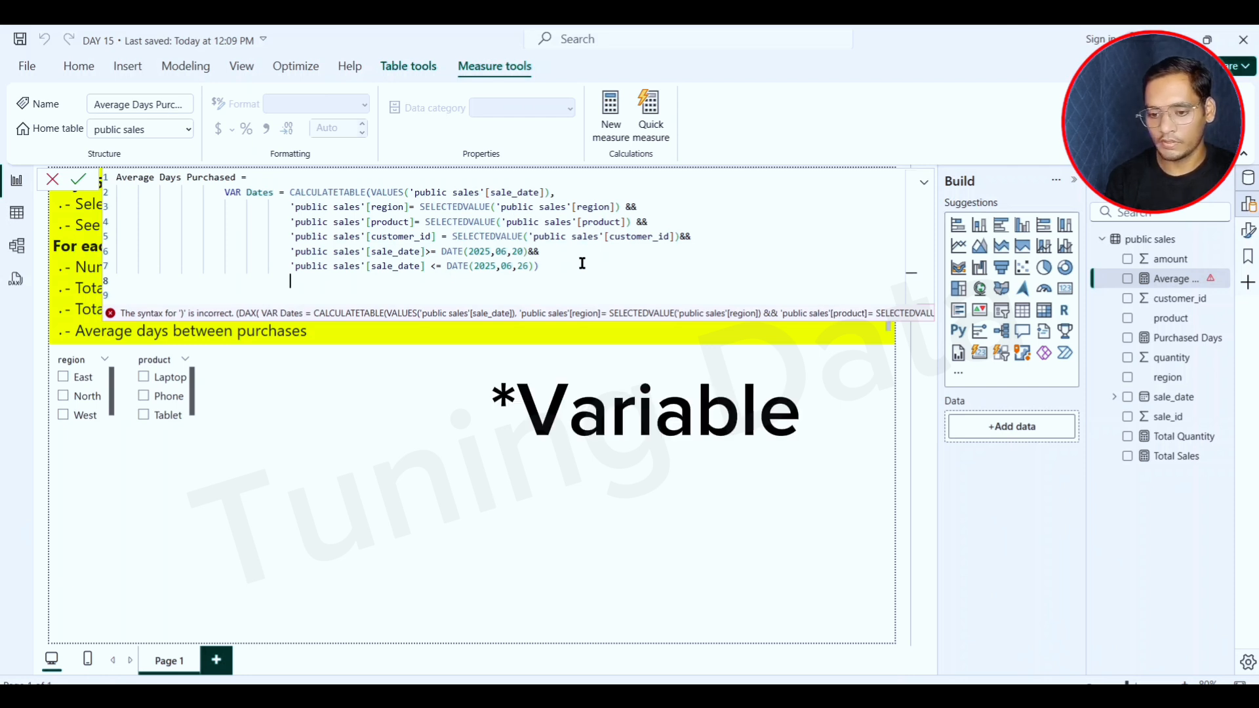
- Leave a blank line after the Dates variable and define VAR CountDates = COUNTROWS(Dates)
{"action": "key", "text": "Return"}
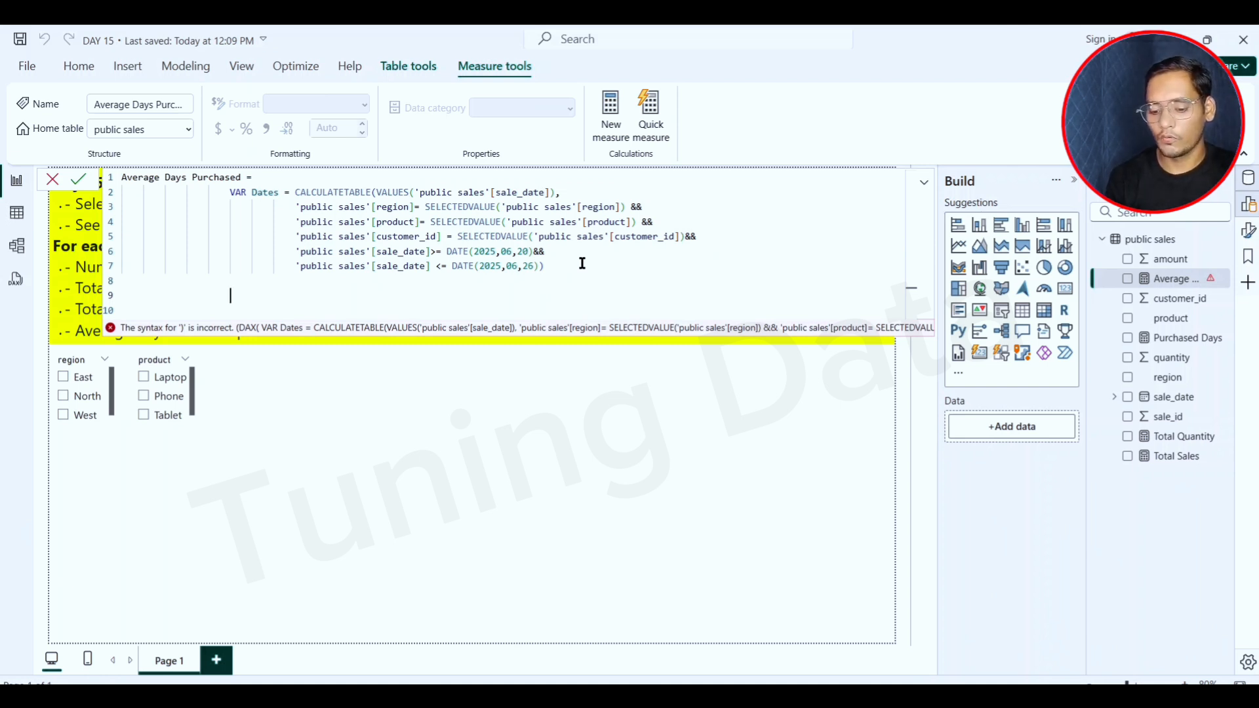
{"action": "type", "text": "VAR"}
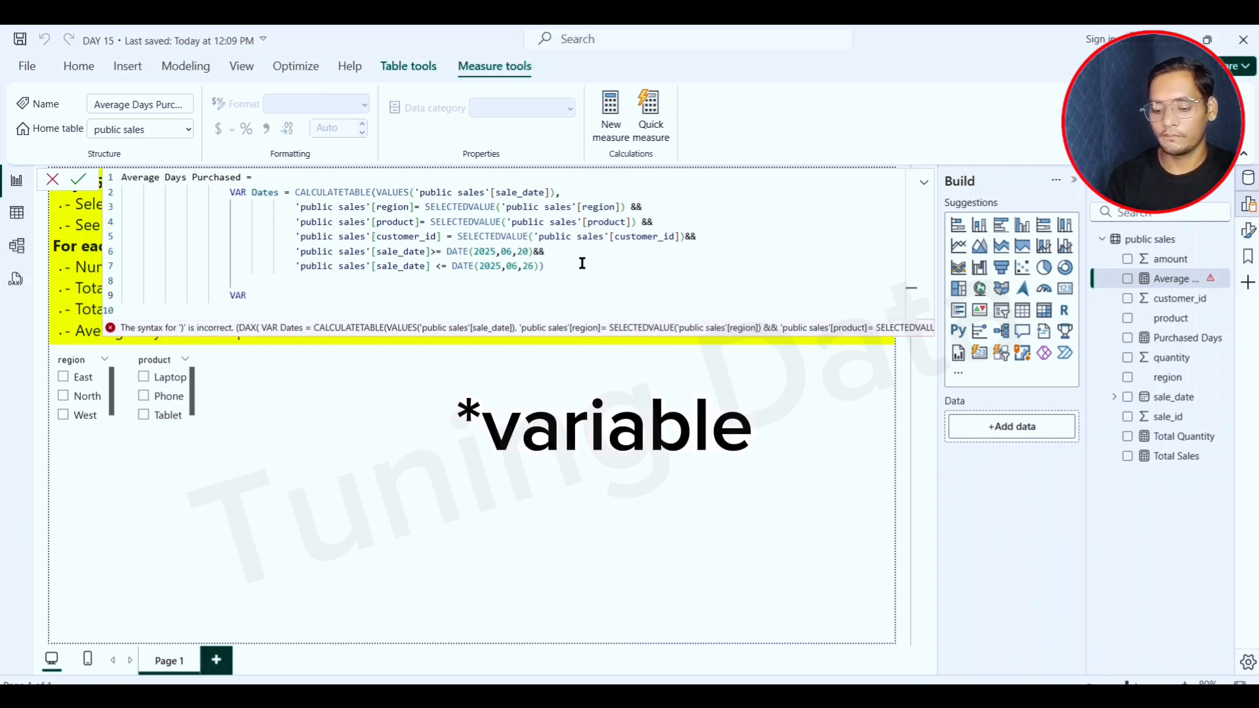
{"action": "type", "text": " Coun"}
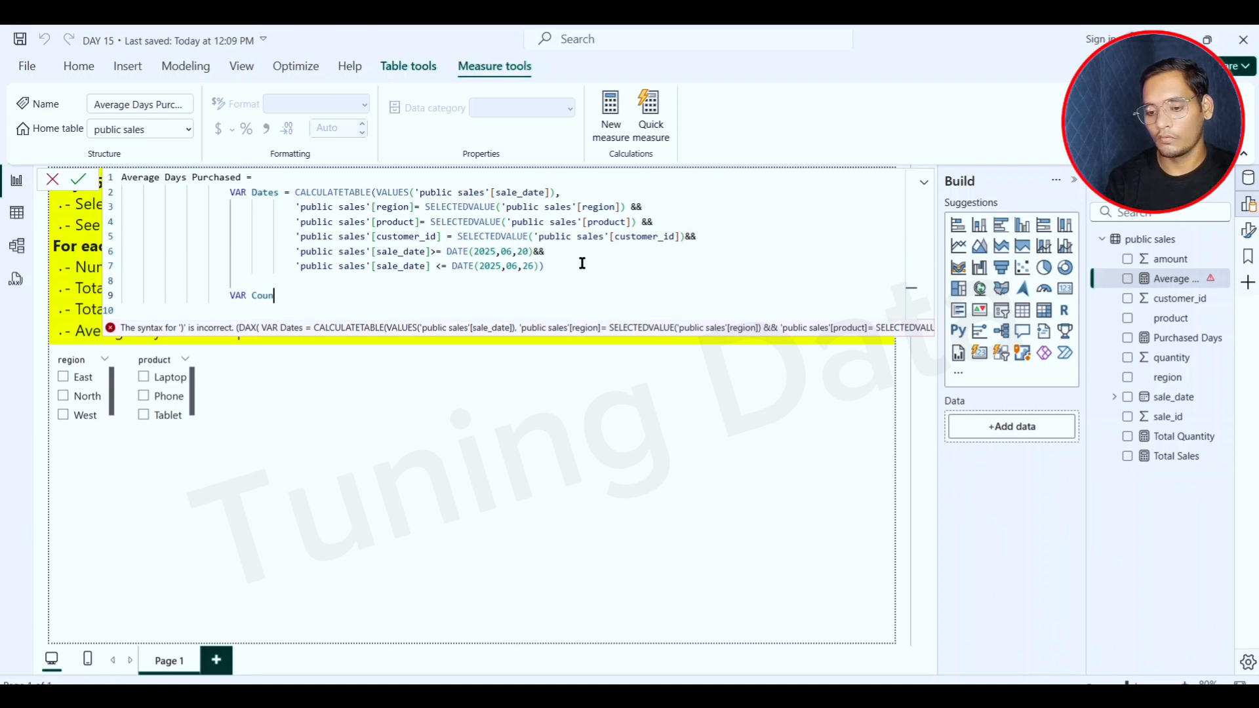
{"action": "type", "text": "tDates"}
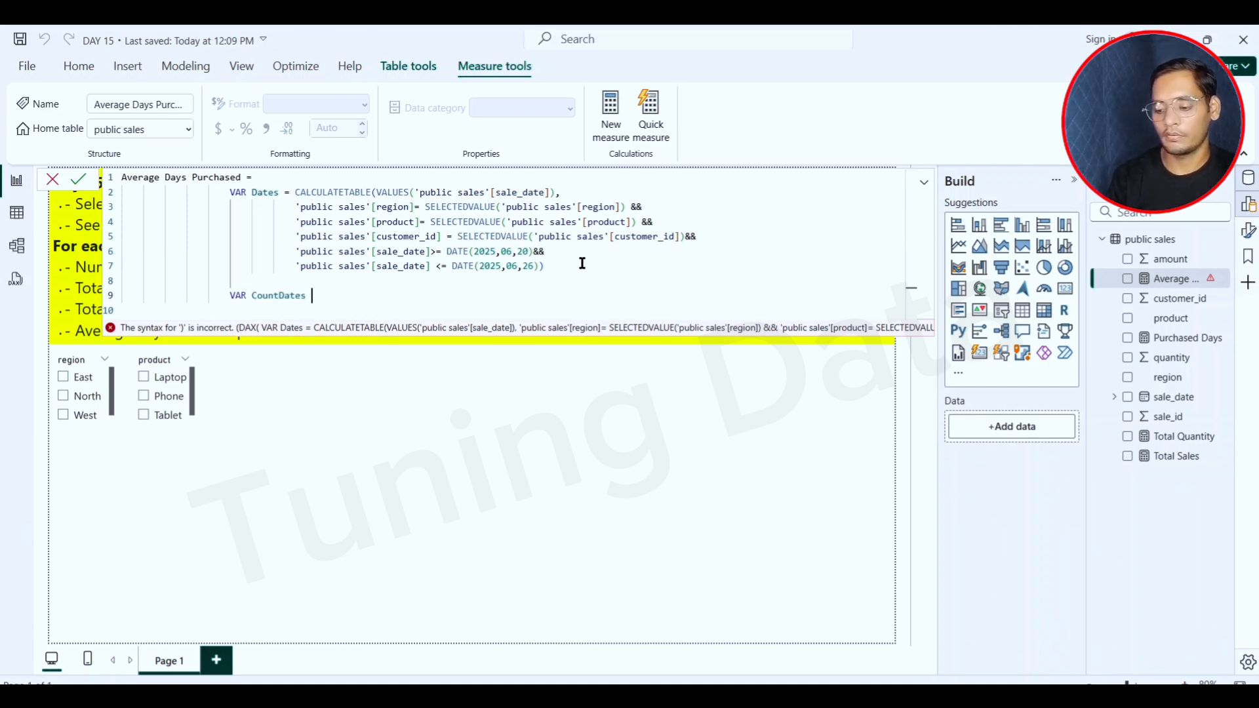
{"action": "type", "text": " = count"}
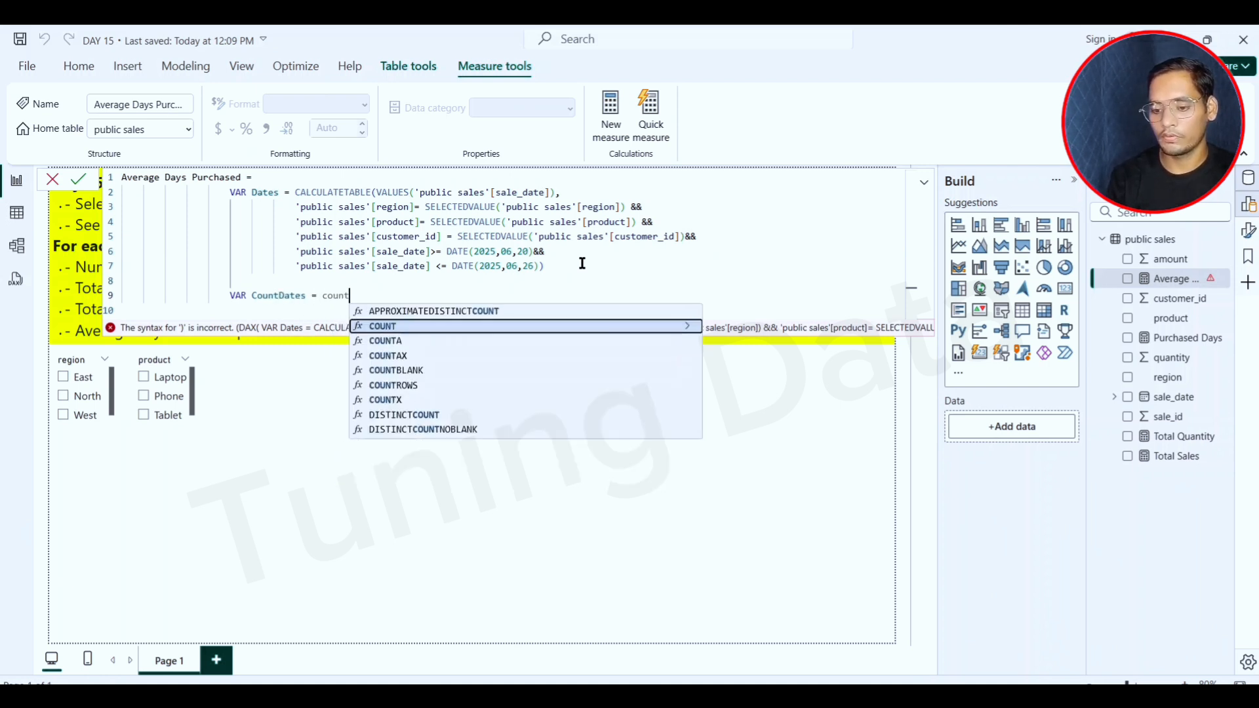
{"action": "left_click", "coordinate": [400, 387]}
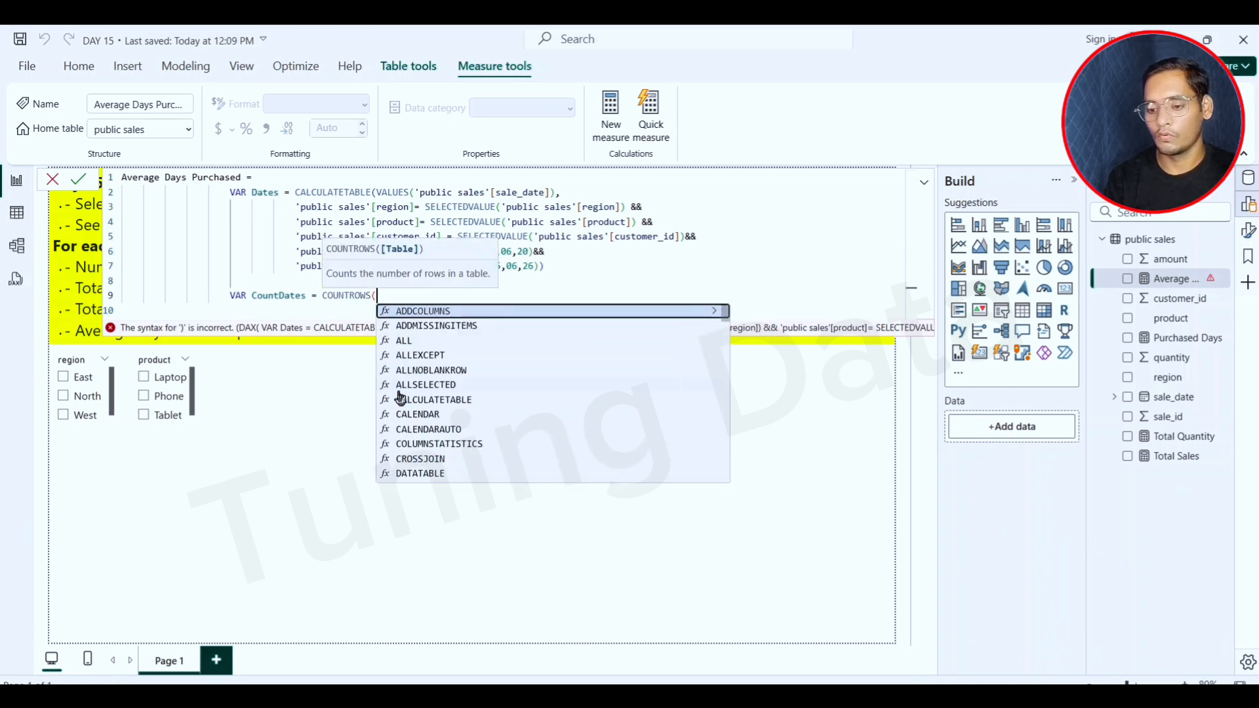
{"action": "type", "text": "date"}
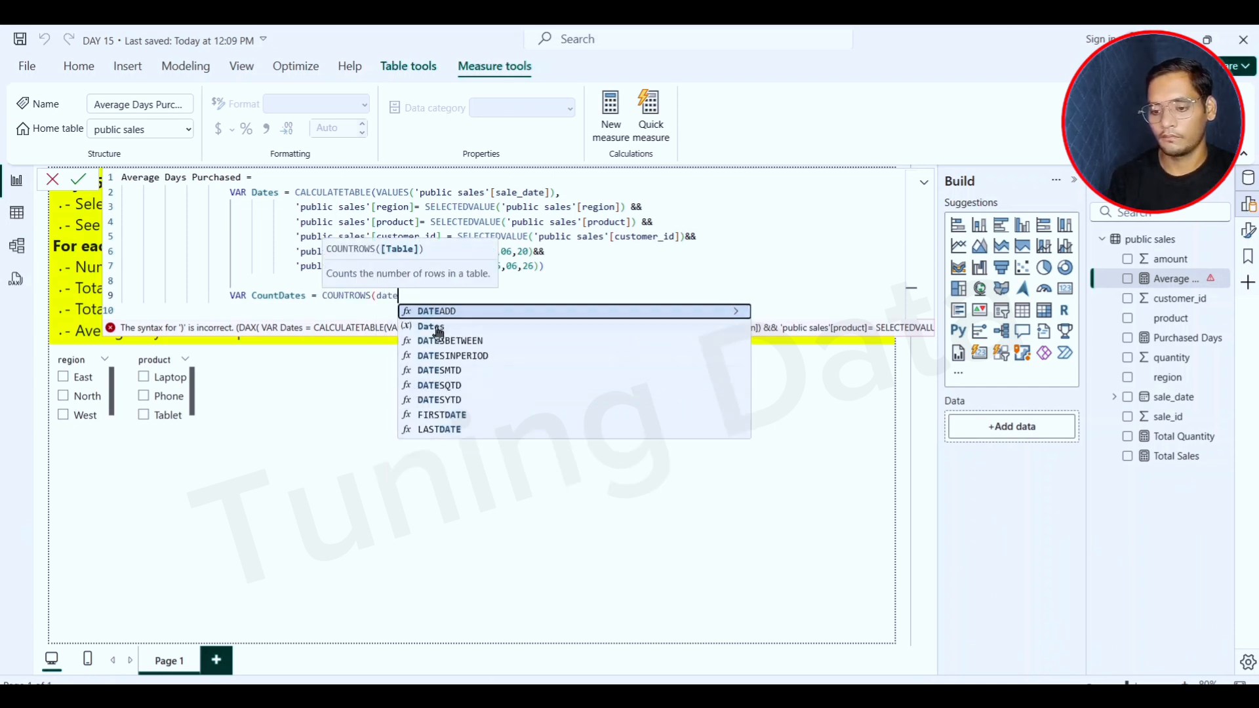
{"action": "left_click", "coordinate": [438, 327]}
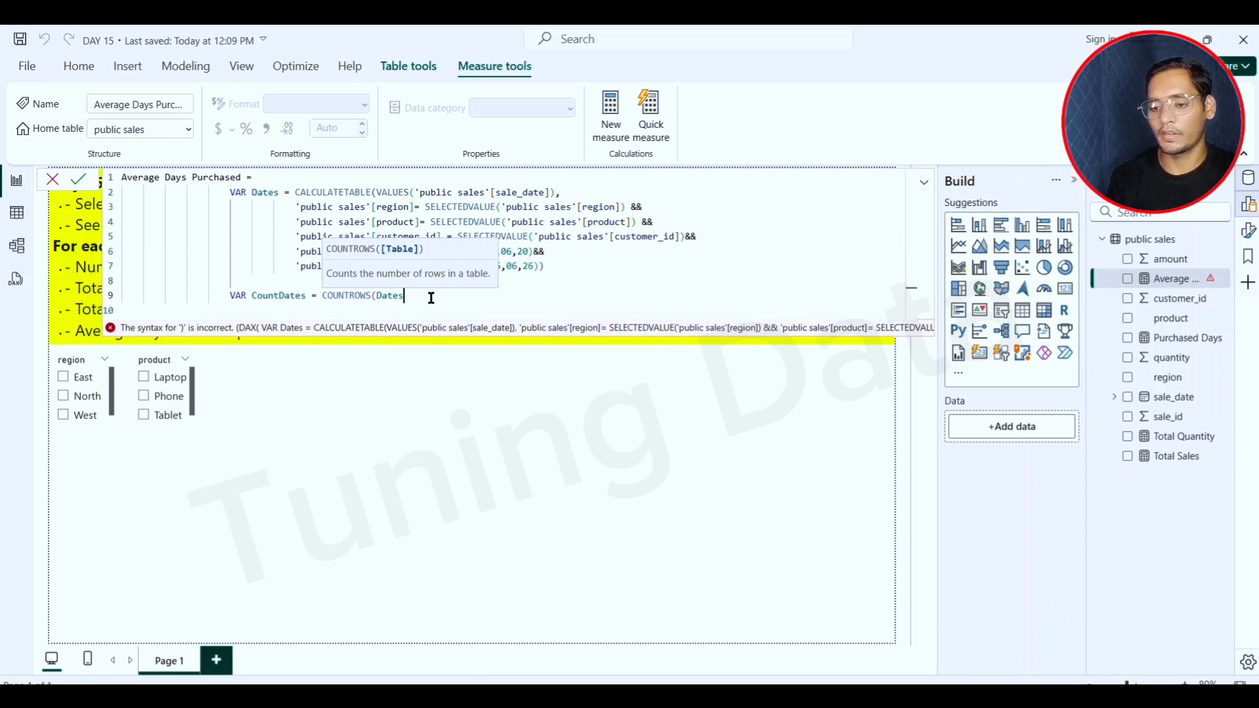
{"action": "type", "text": ")"}
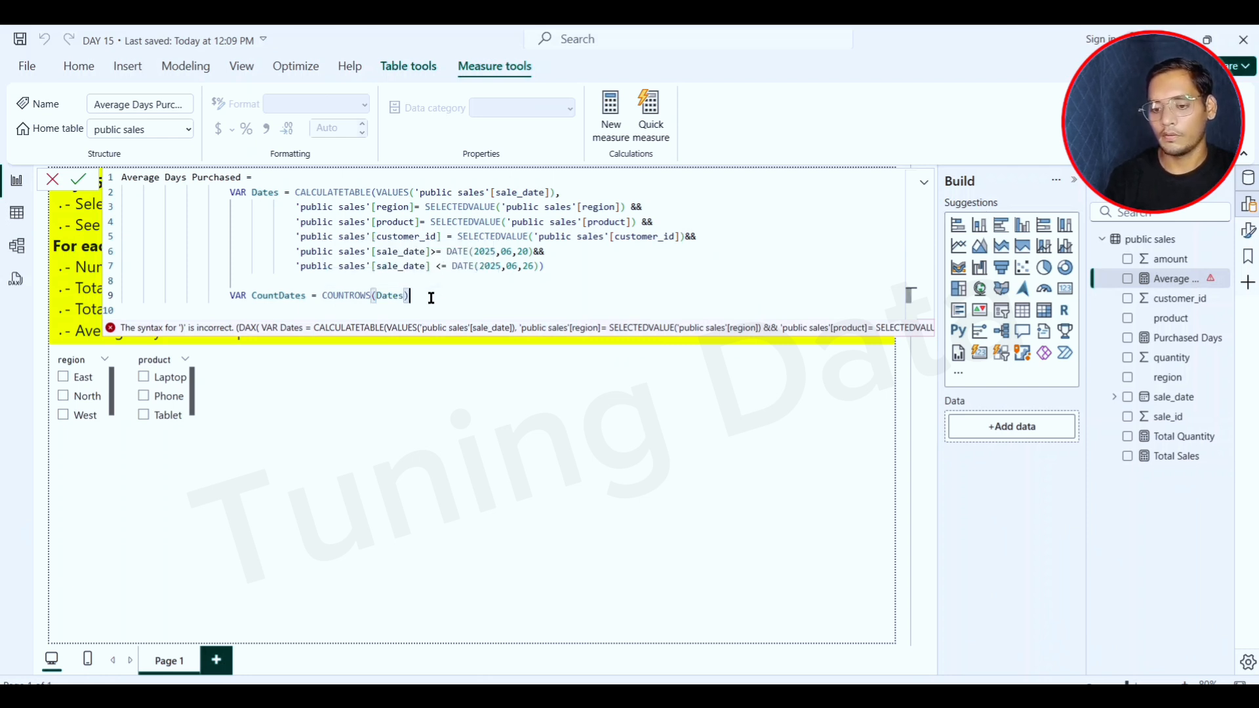
- Add the variable VAR maxDate = MAXX(Dates, 'public sales'[sale_date]) on the line below CountDates
{"action": "key", "text": "shift+Return"}
{"action": "type", "text": "Va"}
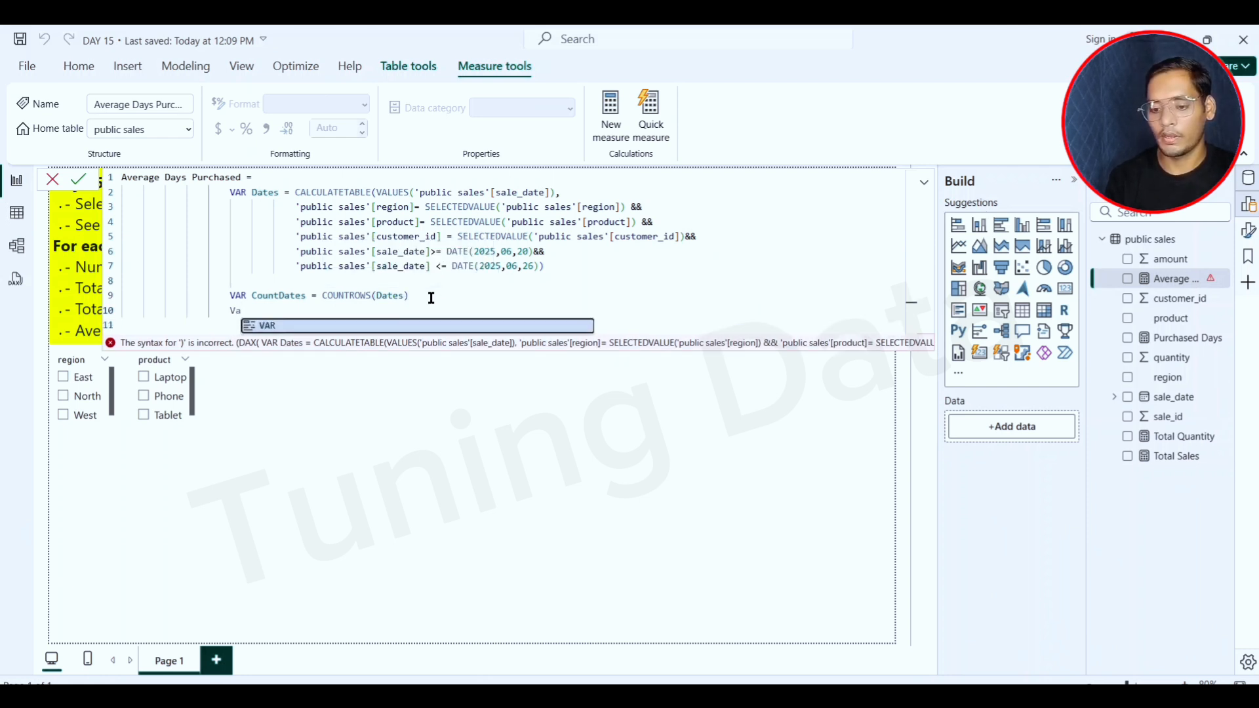
{"action": "key", "text": "Tab"}
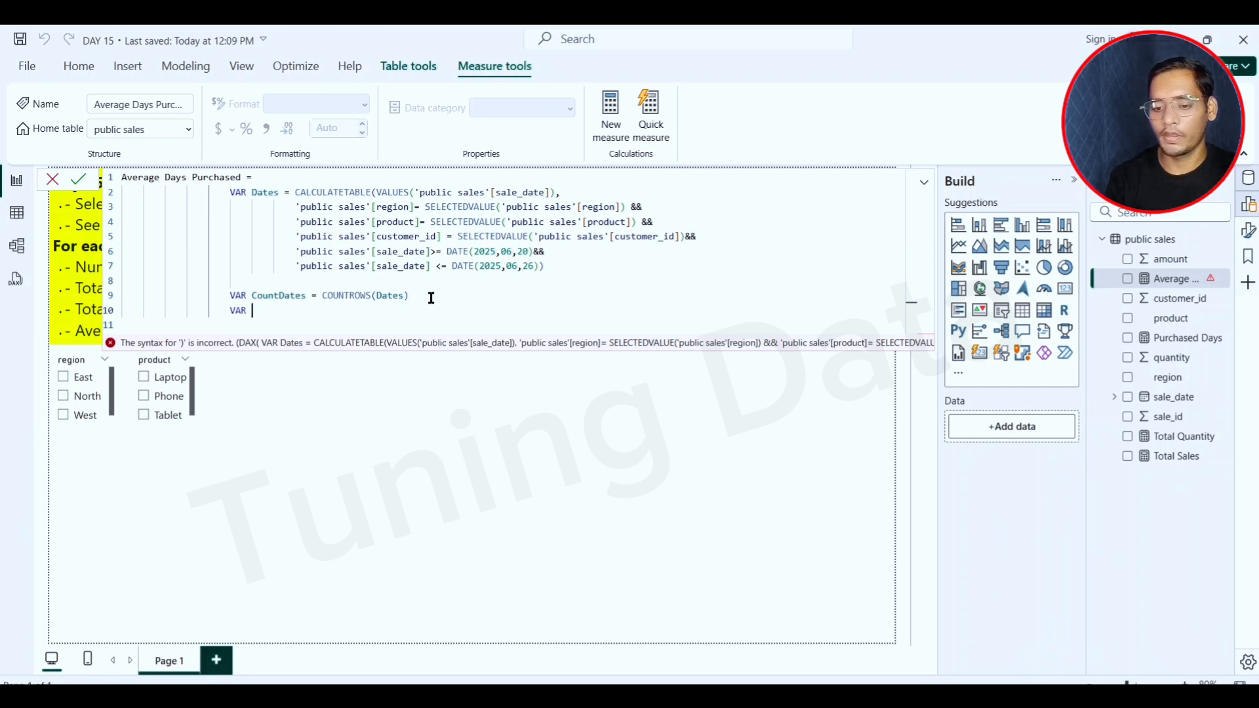
{"action": "type", "text": "max"}
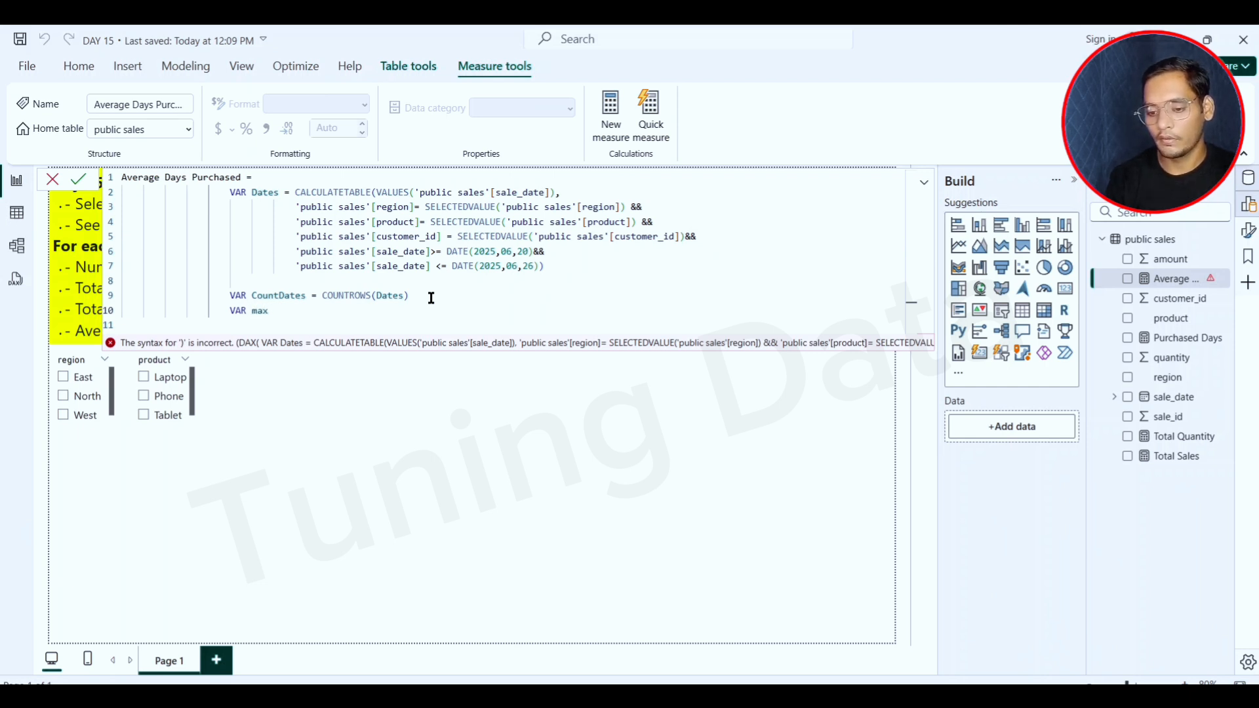
{"action": "type", "text": "Date "}
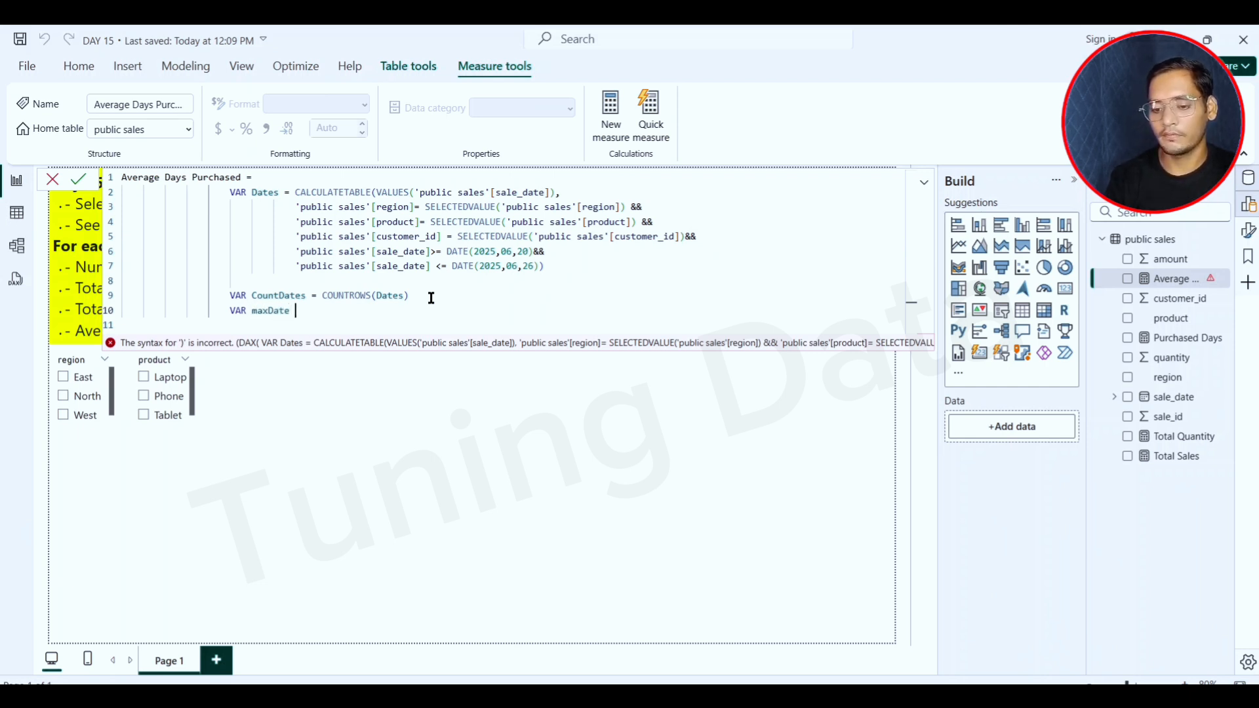
{"action": "type", "text": "="}
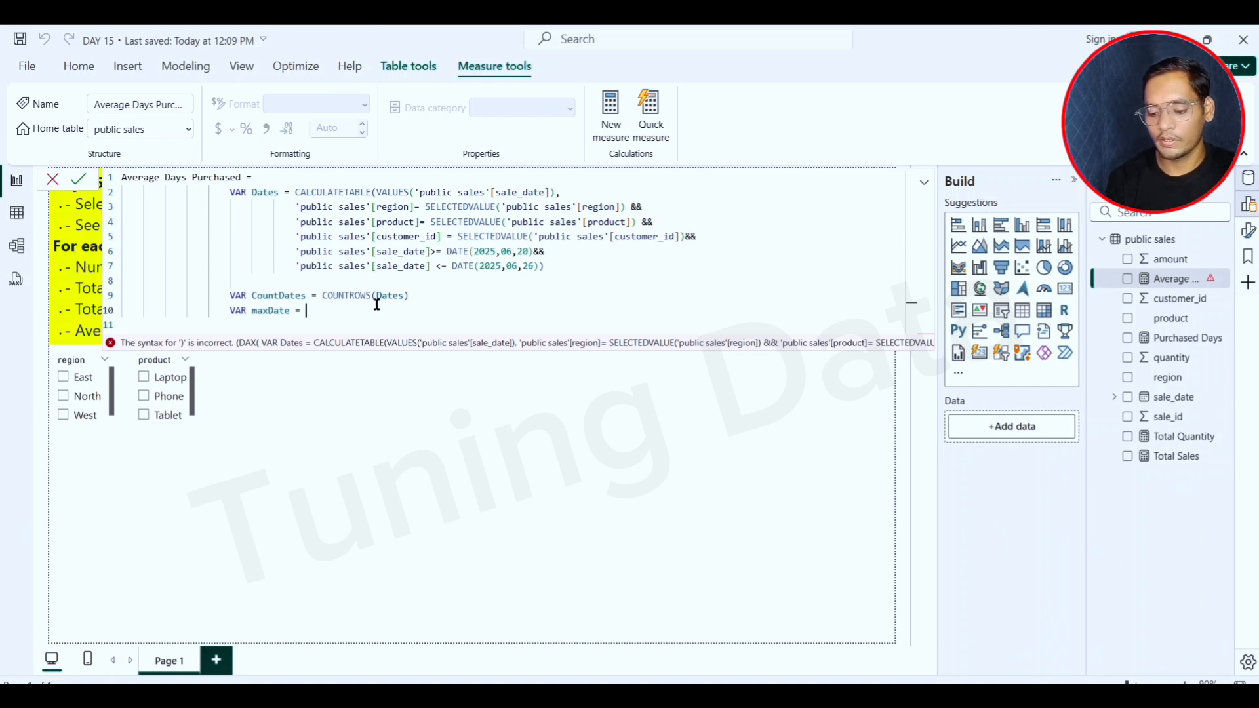
{"action": "type", "text": "max"}
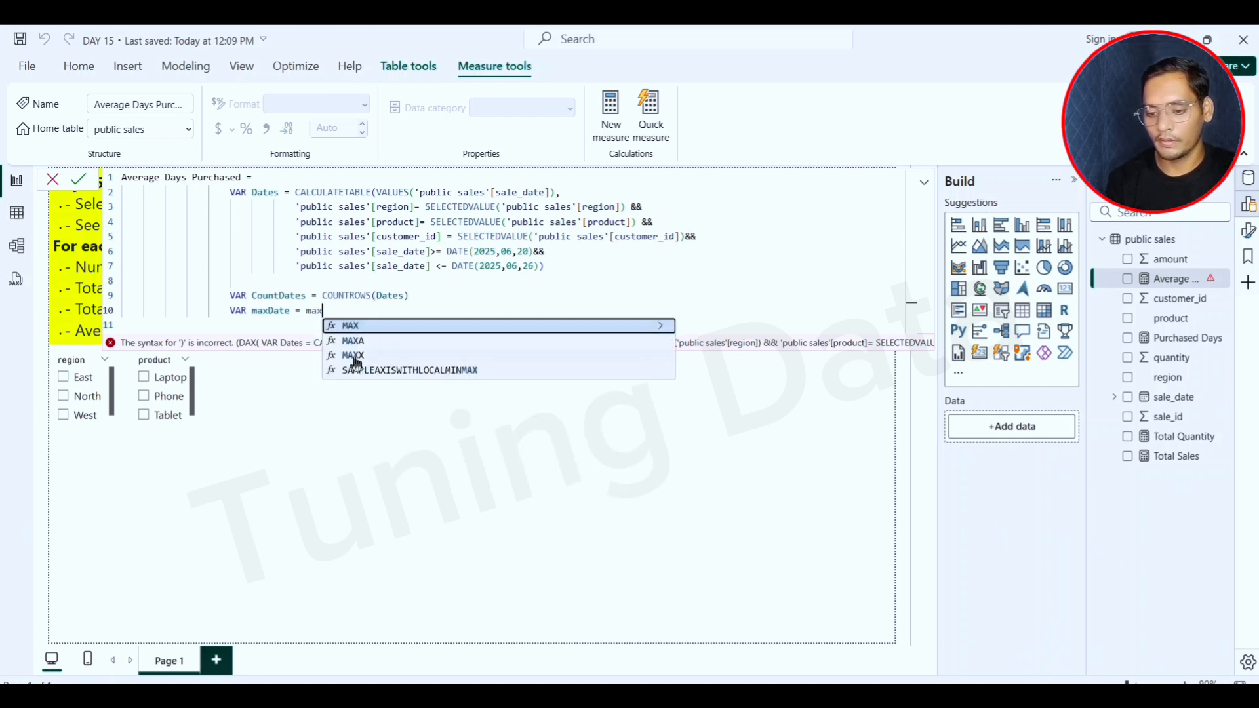
{"action": "left_click", "coordinate": [354, 355]}
{"action": "type", "text": "date"}
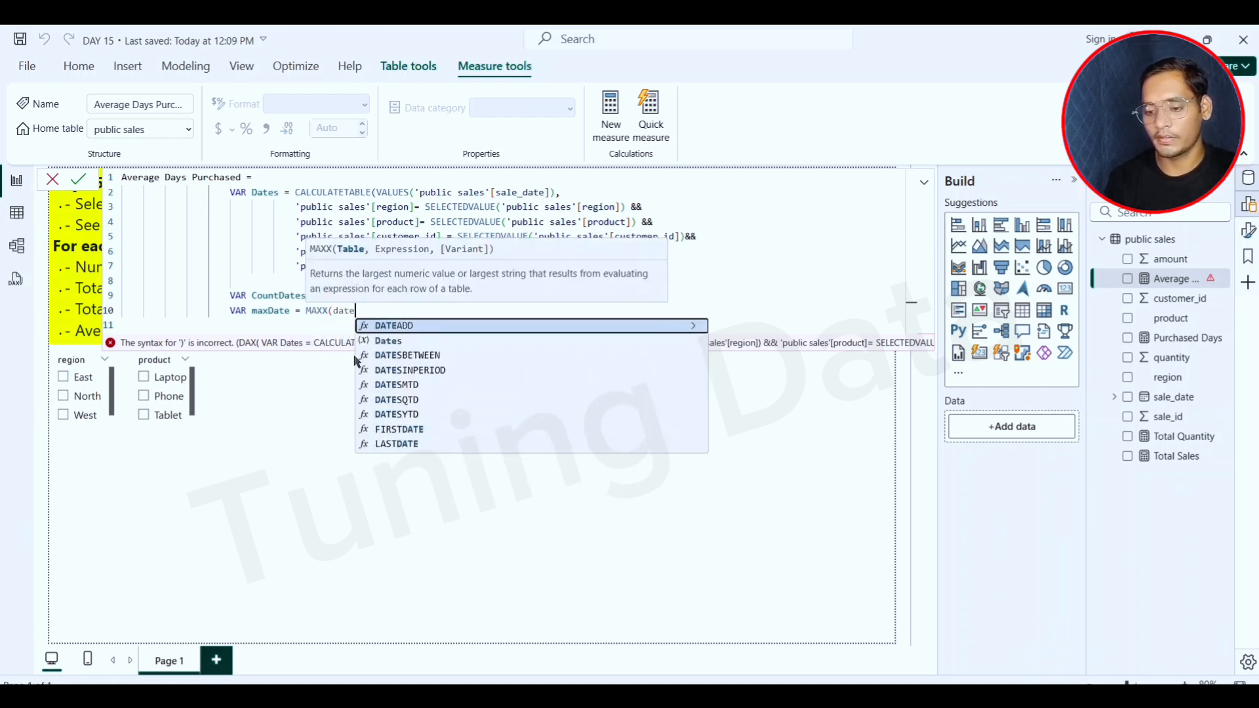
{"action": "left_click", "coordinate": [385, 343]}
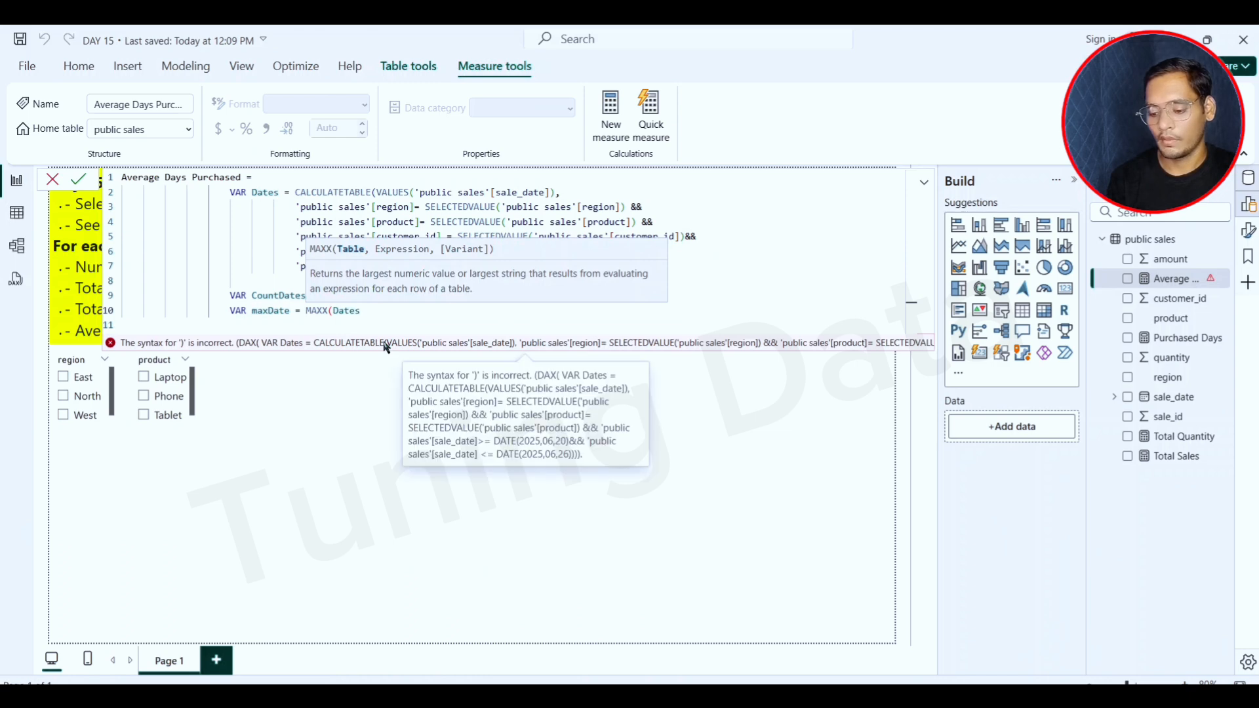
{"action": "type", "text": ", 'public sales'[sale_date]"}
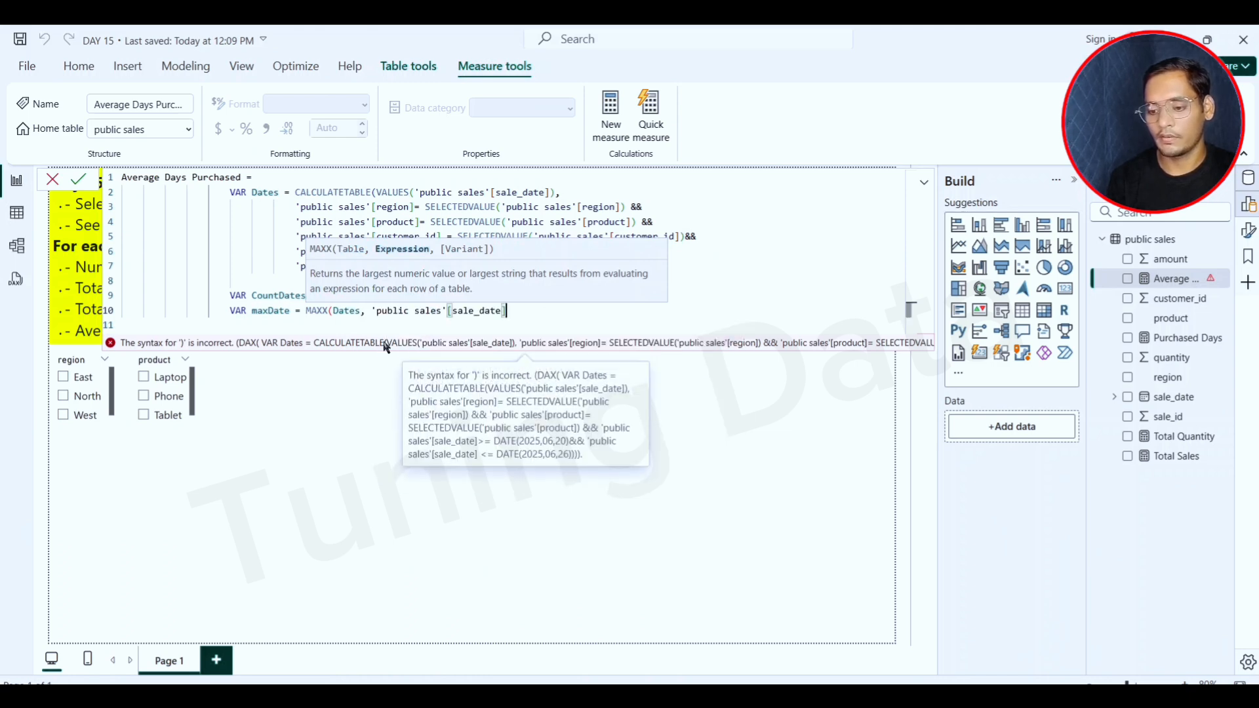
{"action": "type", "text": ")"}
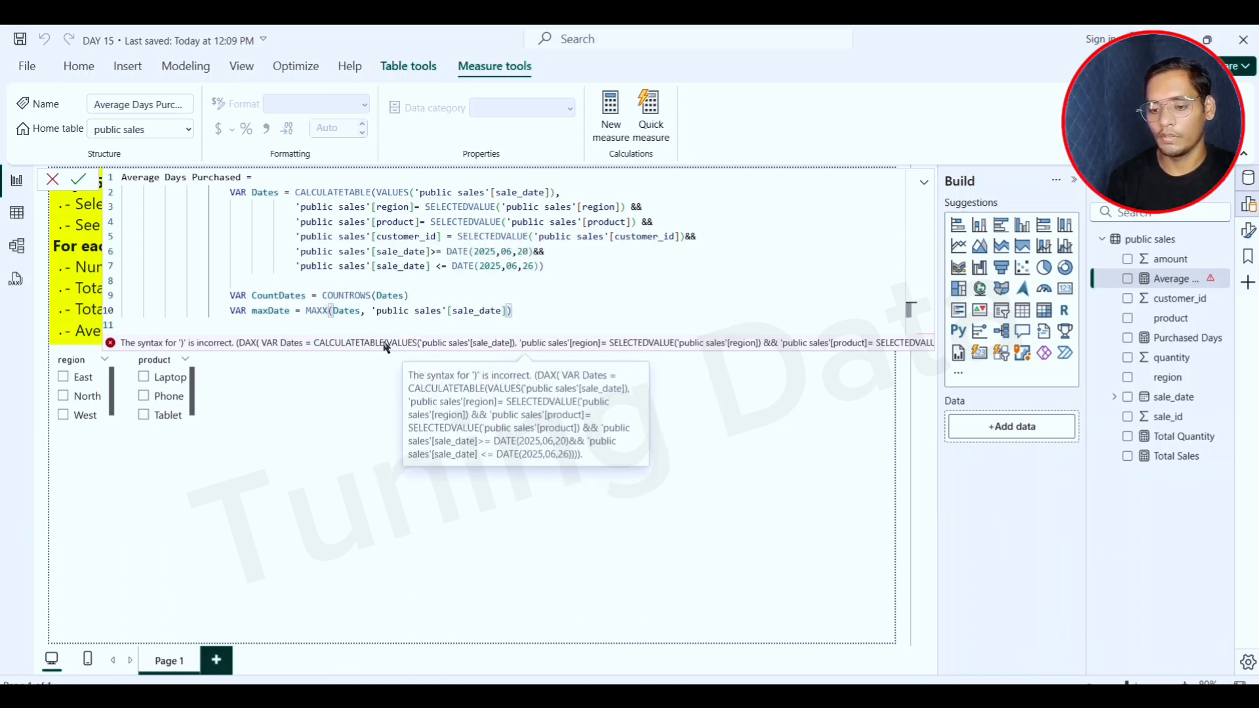
- Add the variable VAR minDate = MINX(Dates,'public sales'[sale_date]) on the line below maxDate
{"action": "key", "text": "Return"}
{"action": "type", "text": "var"}
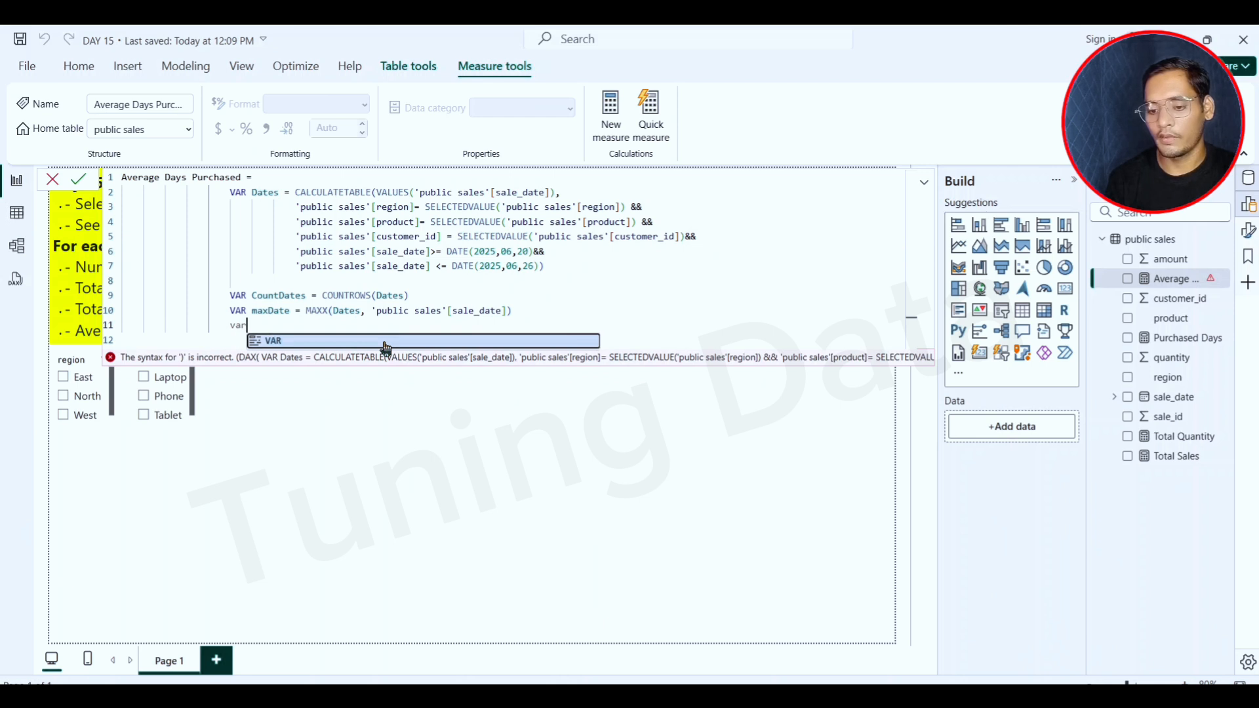
{"action": "key", "text": "Tab"}
{"action": "type", "text": "mi"}
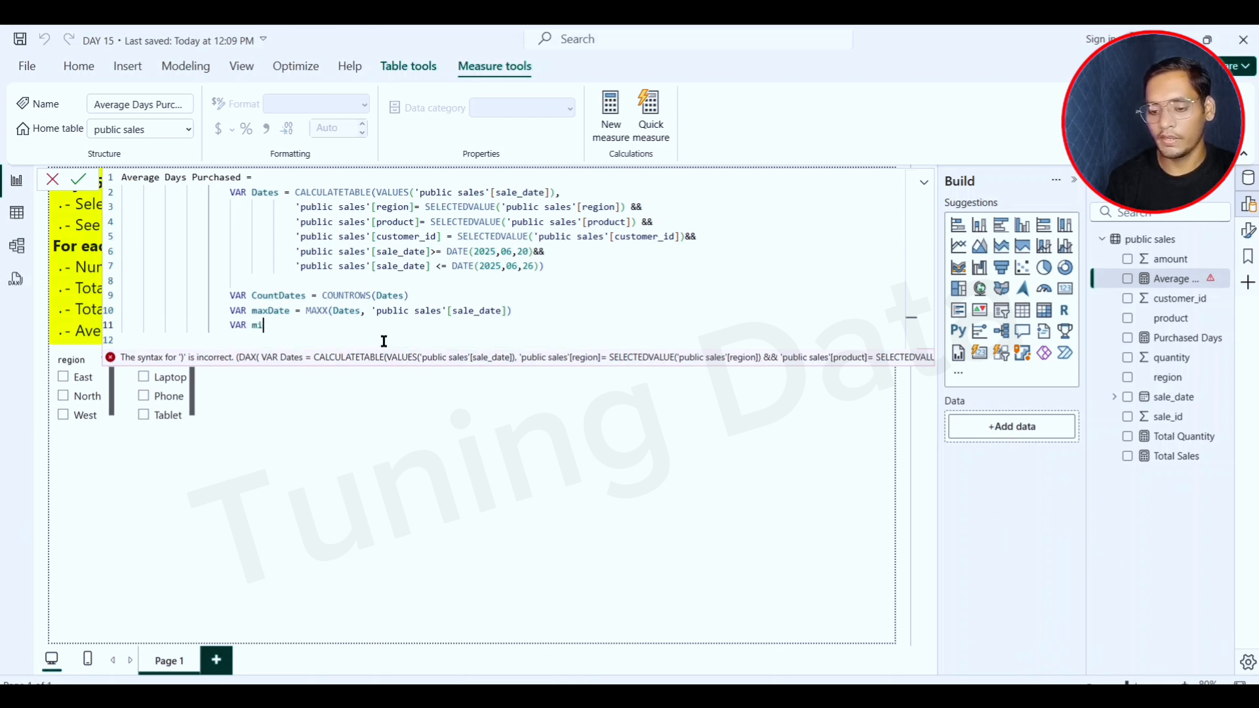
{"action": "type", "text": "nDates"}
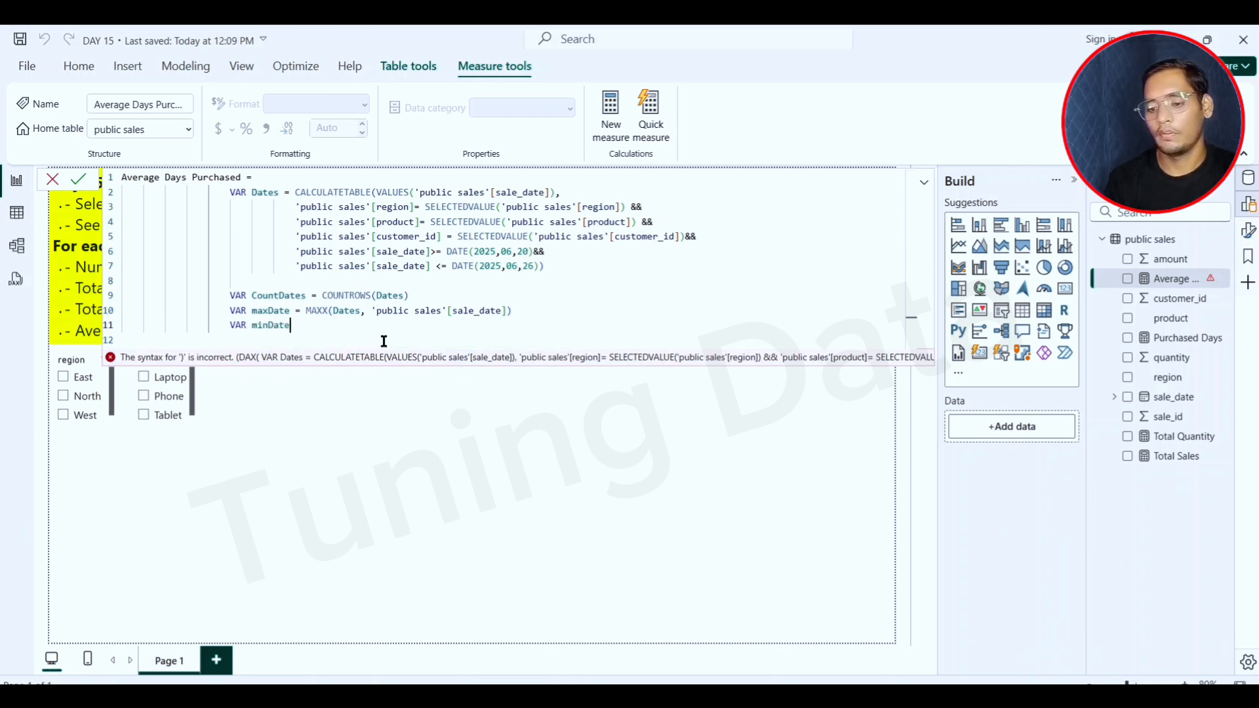
{"action": "key", "text": "BackSpace"}
{"action": "type", "text": "= "}
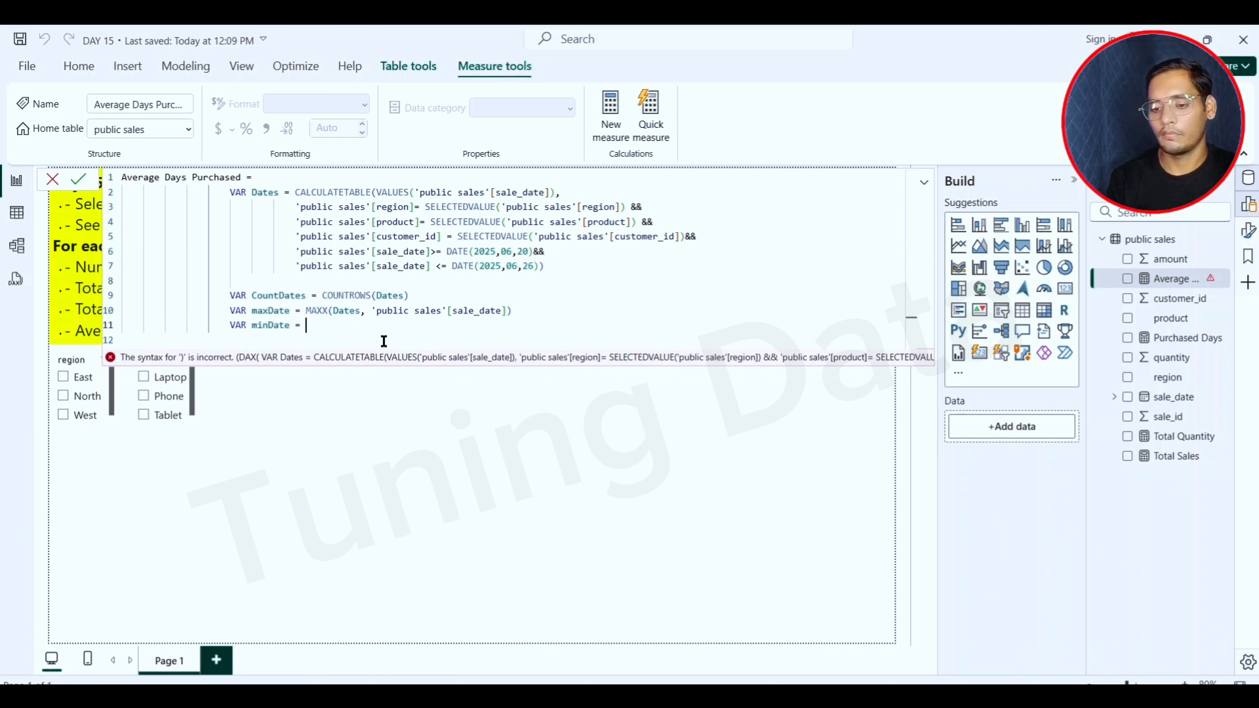
{"action": "type", "text": "minx(da"}
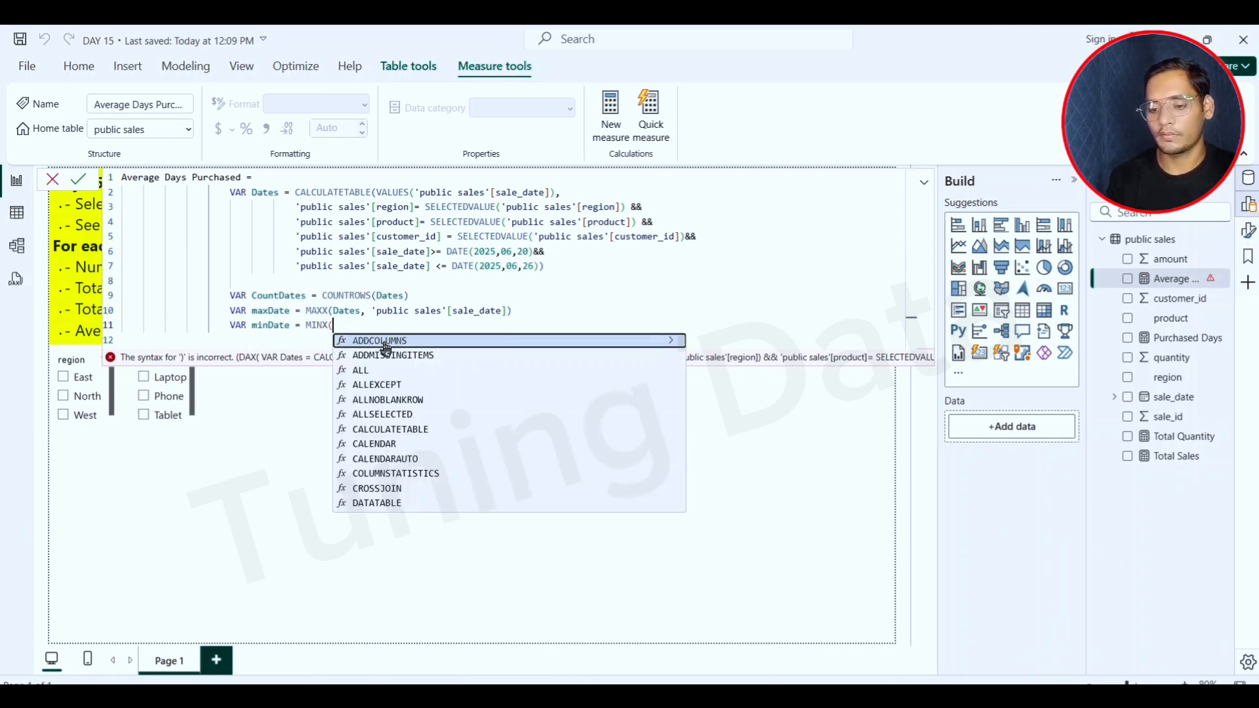
{"action": "type", "text": "te"}
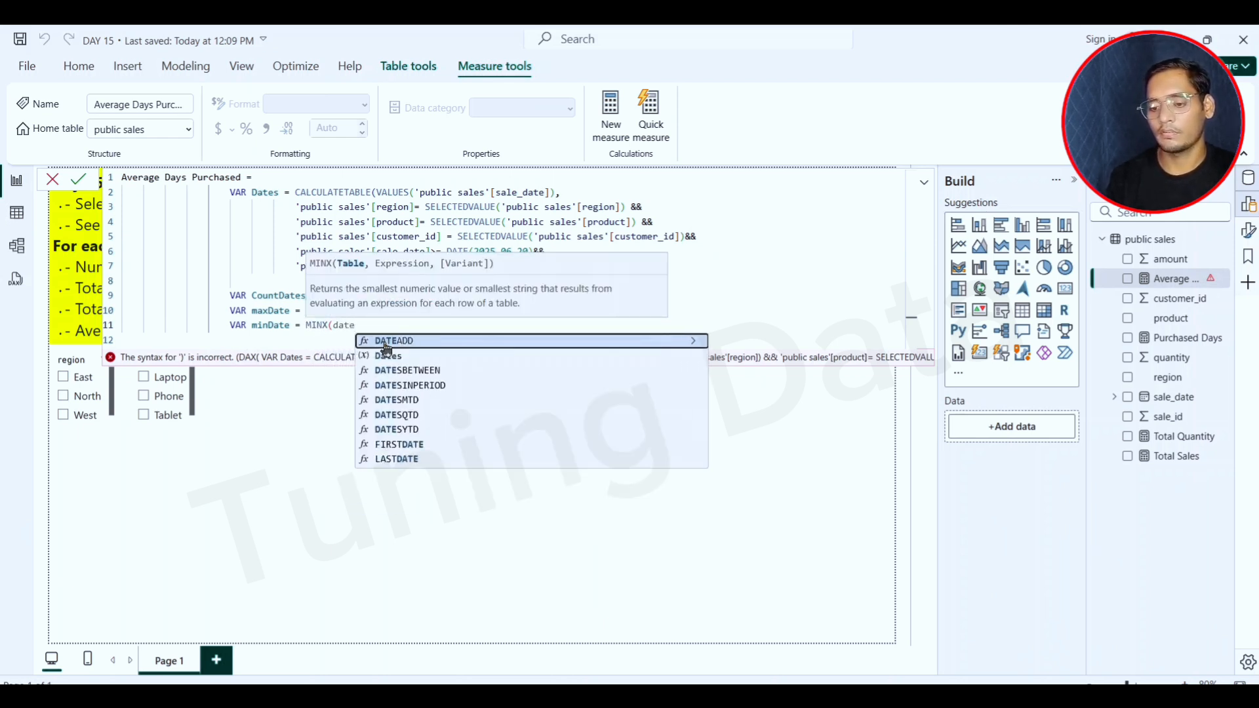
{"action": "left_click", "coordinate": [393, 358]}
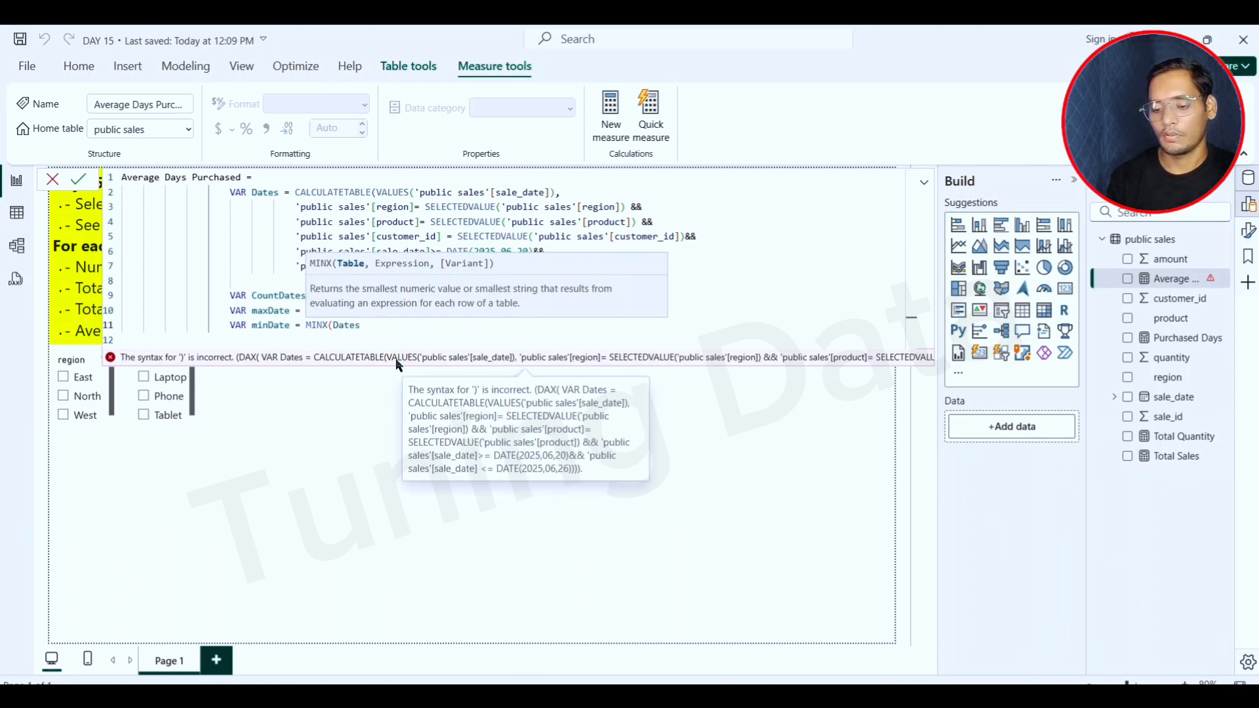
{"action": "type", "text": ","}
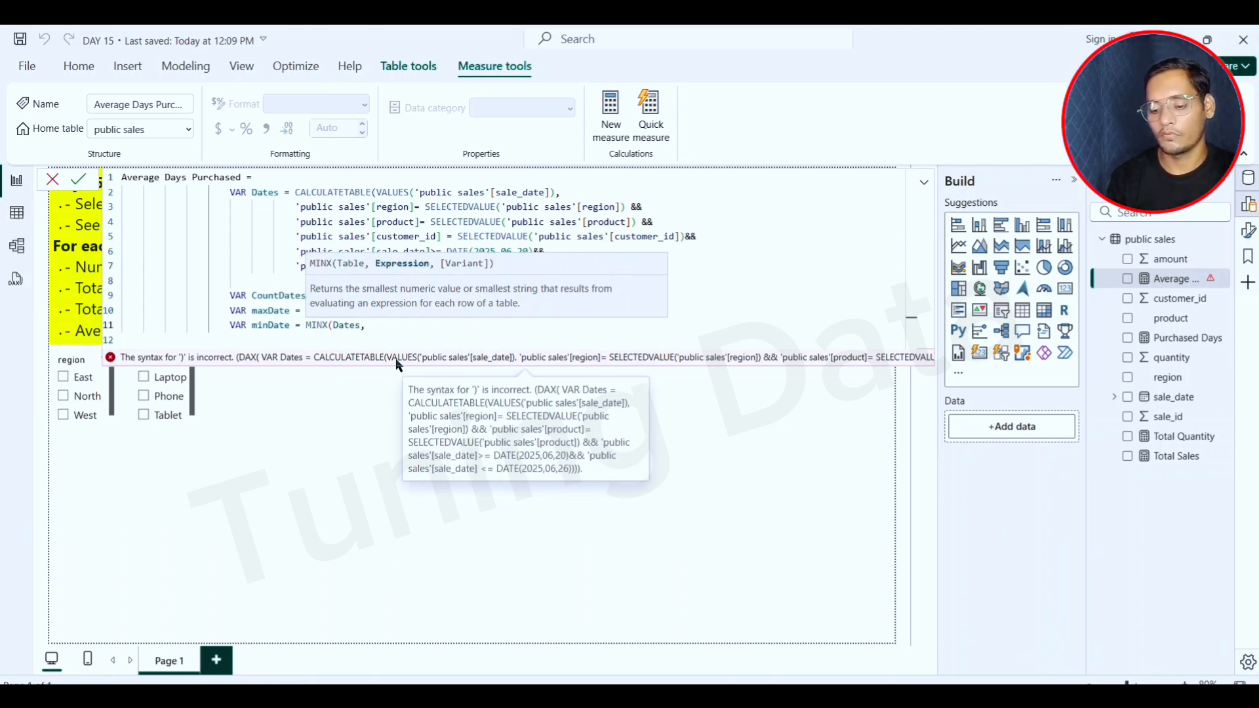
{"action": "type", "text": "'public sales'[sale_date]"}
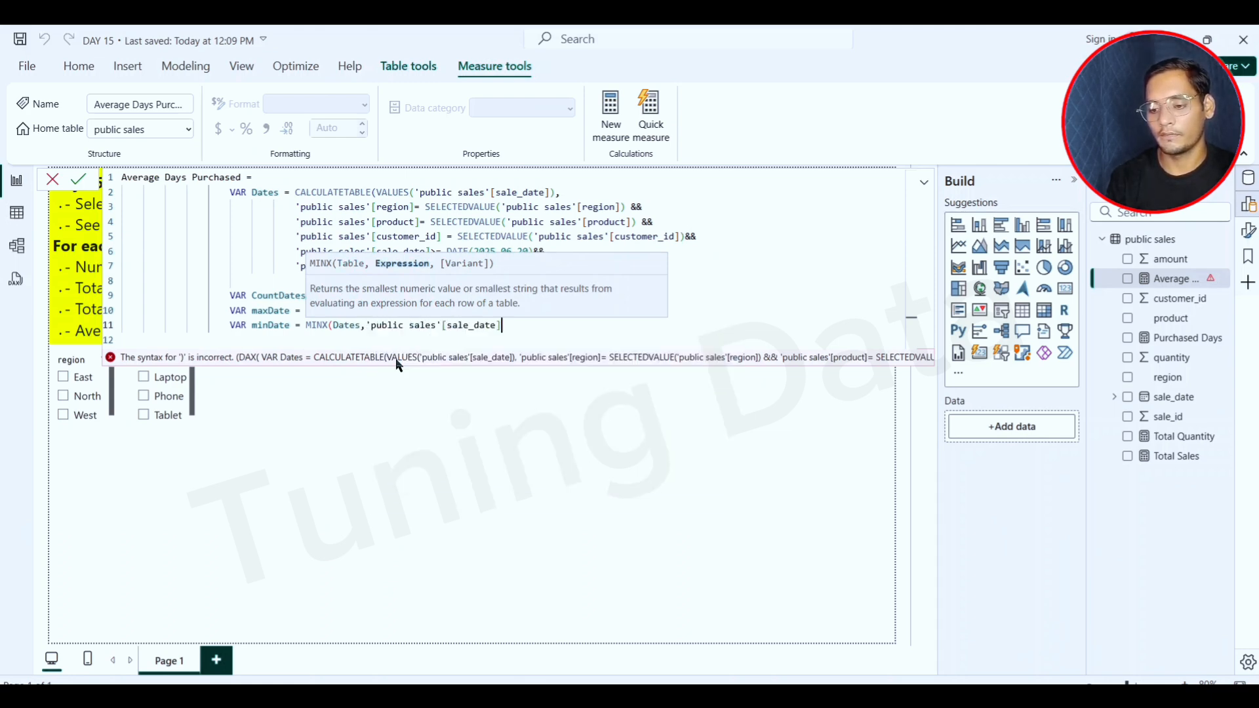
{"action": "type", "text": ")"}
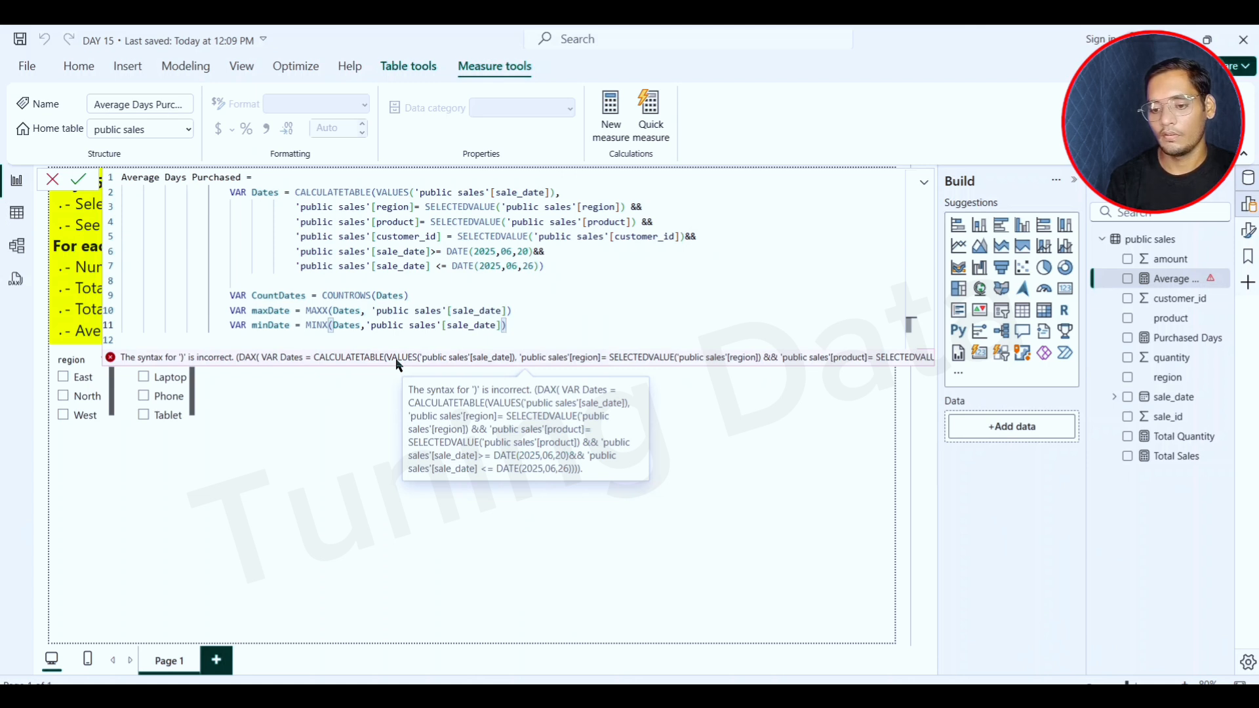
- Add RETURN below the minDate variable, followed by an indented IF( whose logical test is CountDates>1
{"action": "key", "text": "shift+Return"}
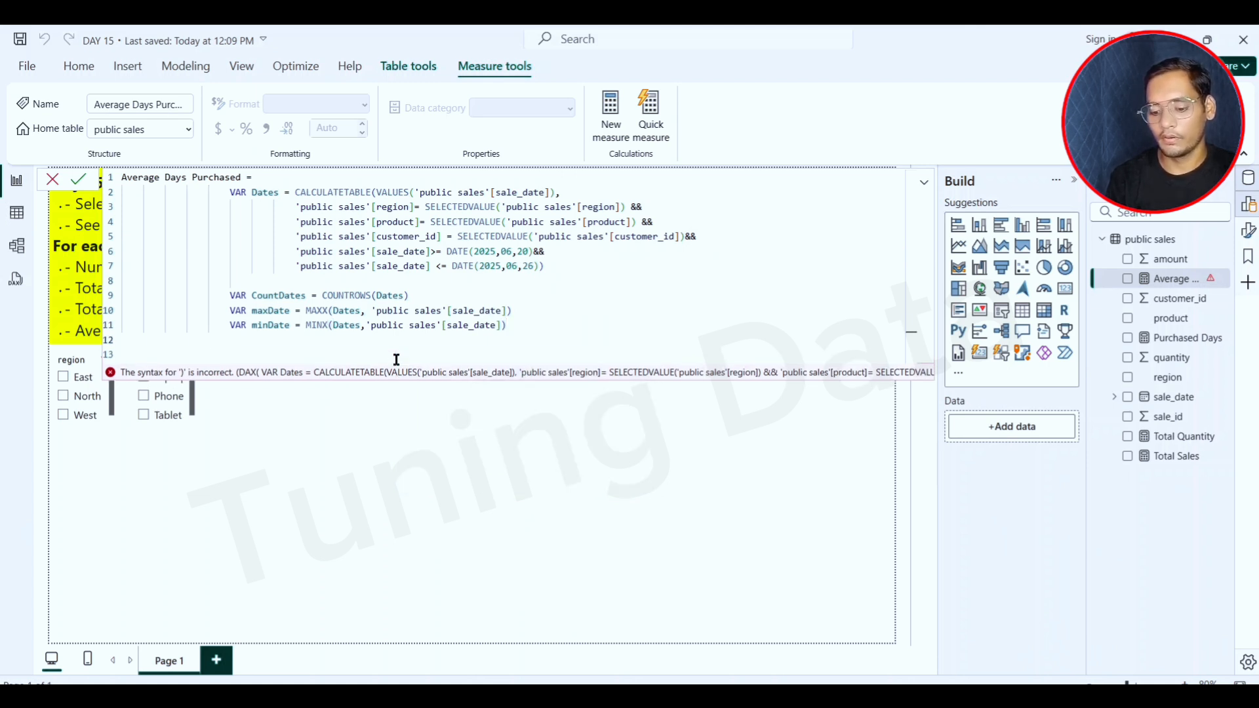
{"action": "type", "text": "RETURN"}
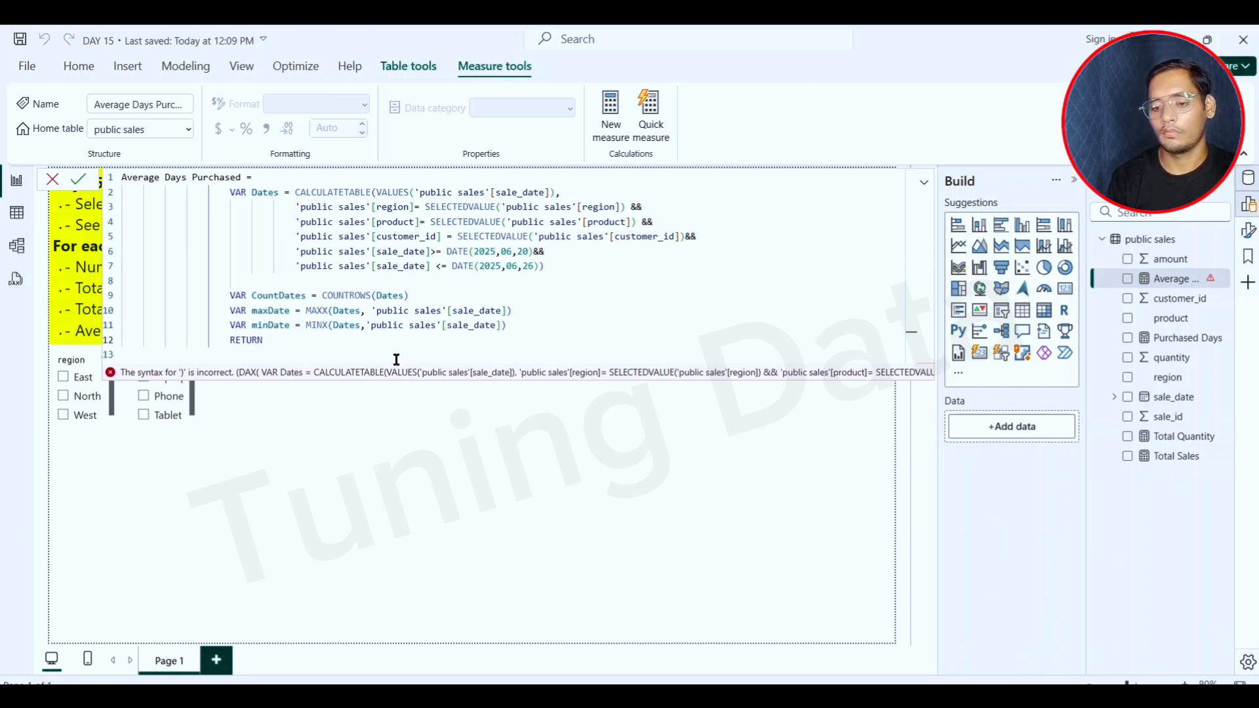
{"action": "key", "text": "shift+Return"}
{"action": "key", "text": "Tab"}
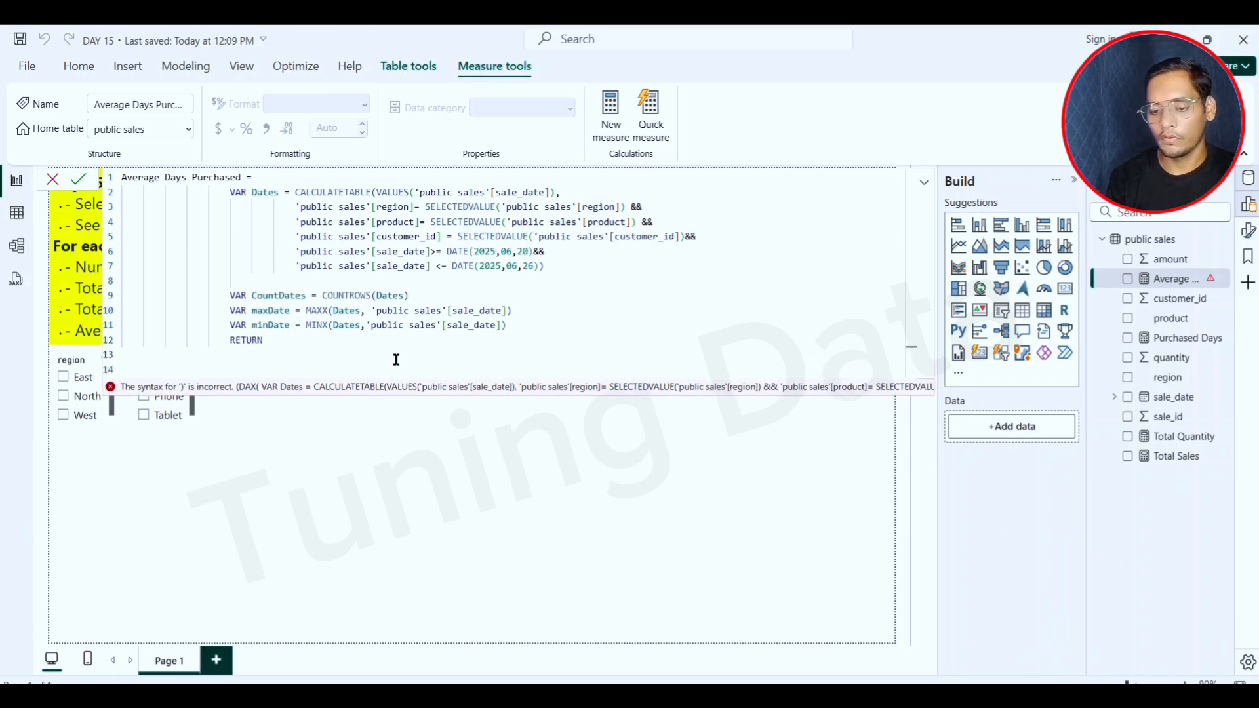
{"action": "type", "text": "if"}
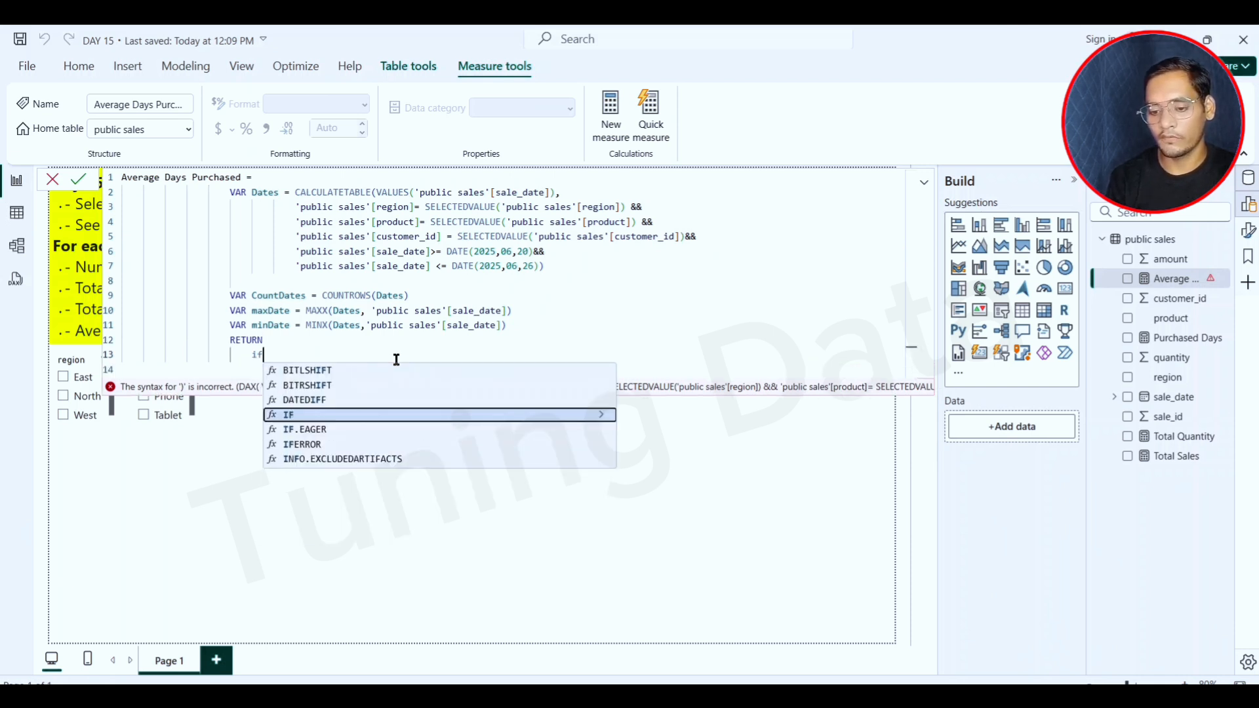
{"action": "key", "text": "Tab"}
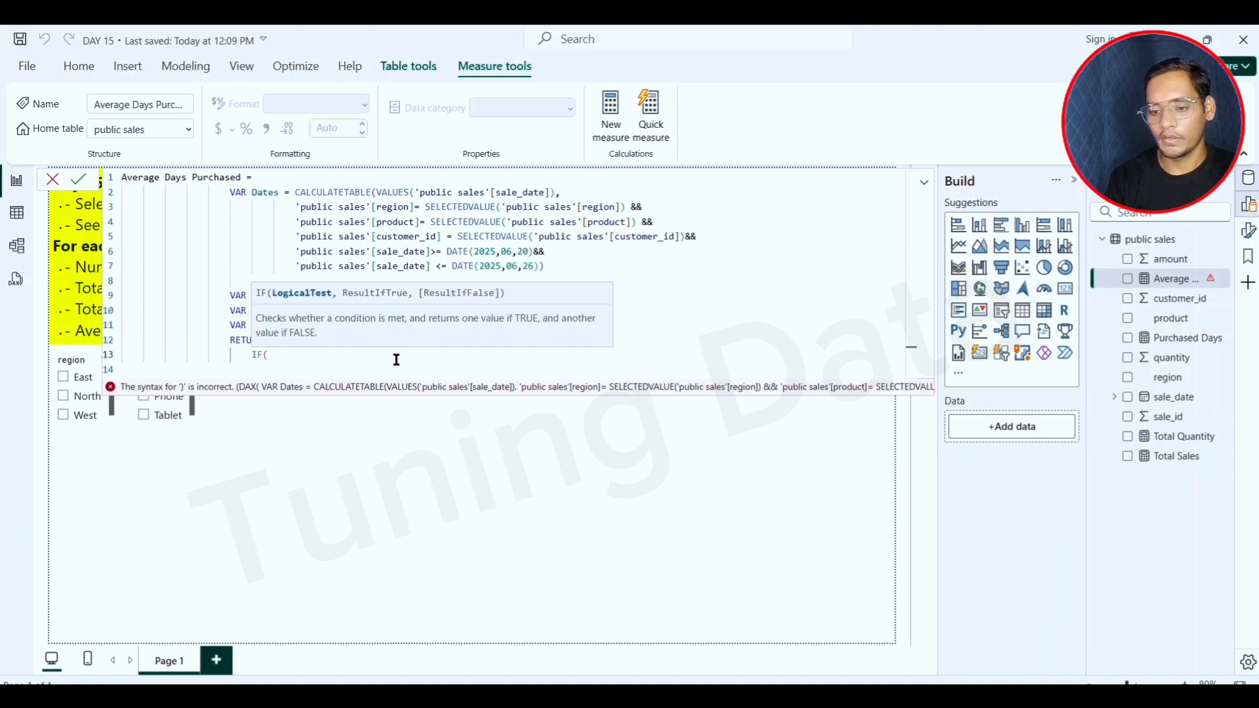
{"action": "type", "text": "count"}
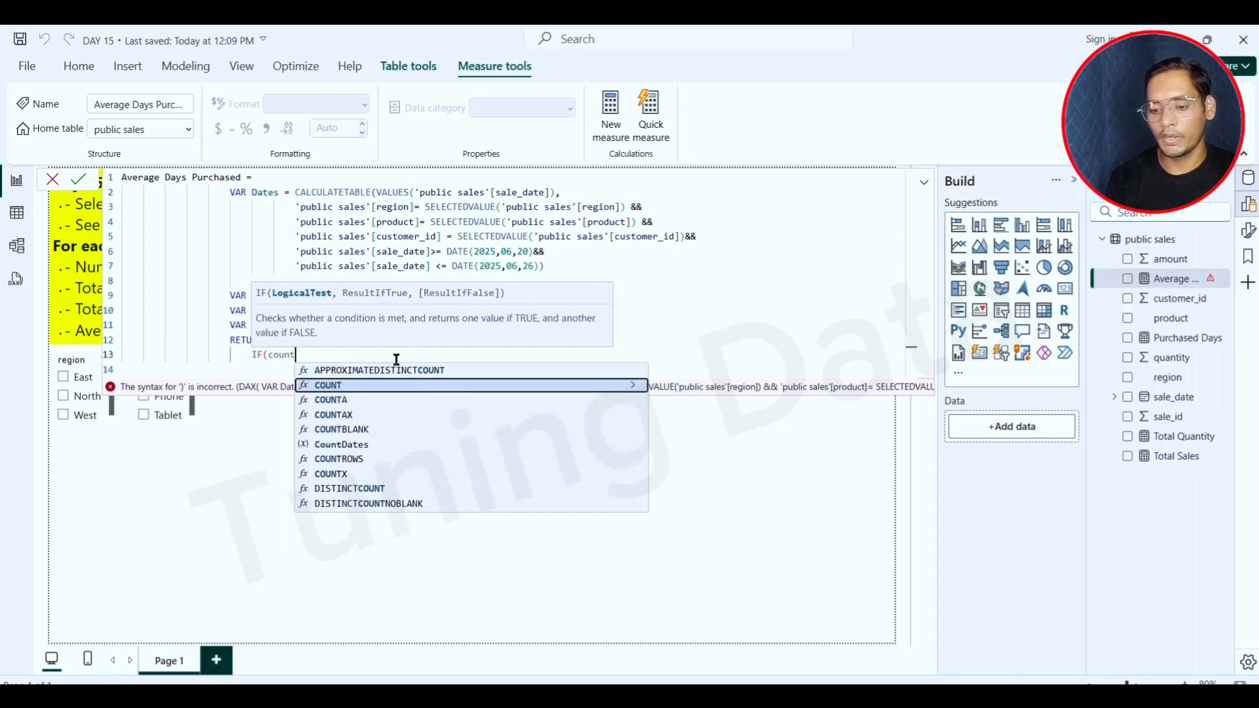
{"action": "left_click", "coordinate": [342, 446]}
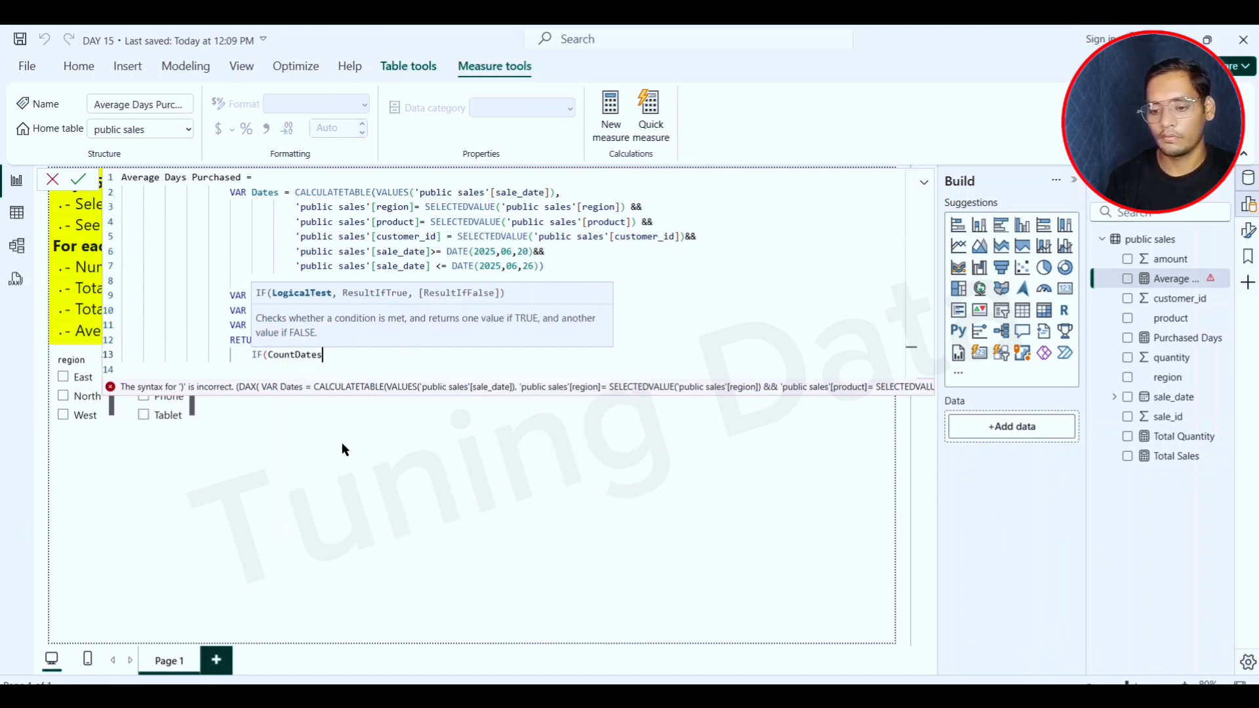
{"action": "type", "text": ">1"}
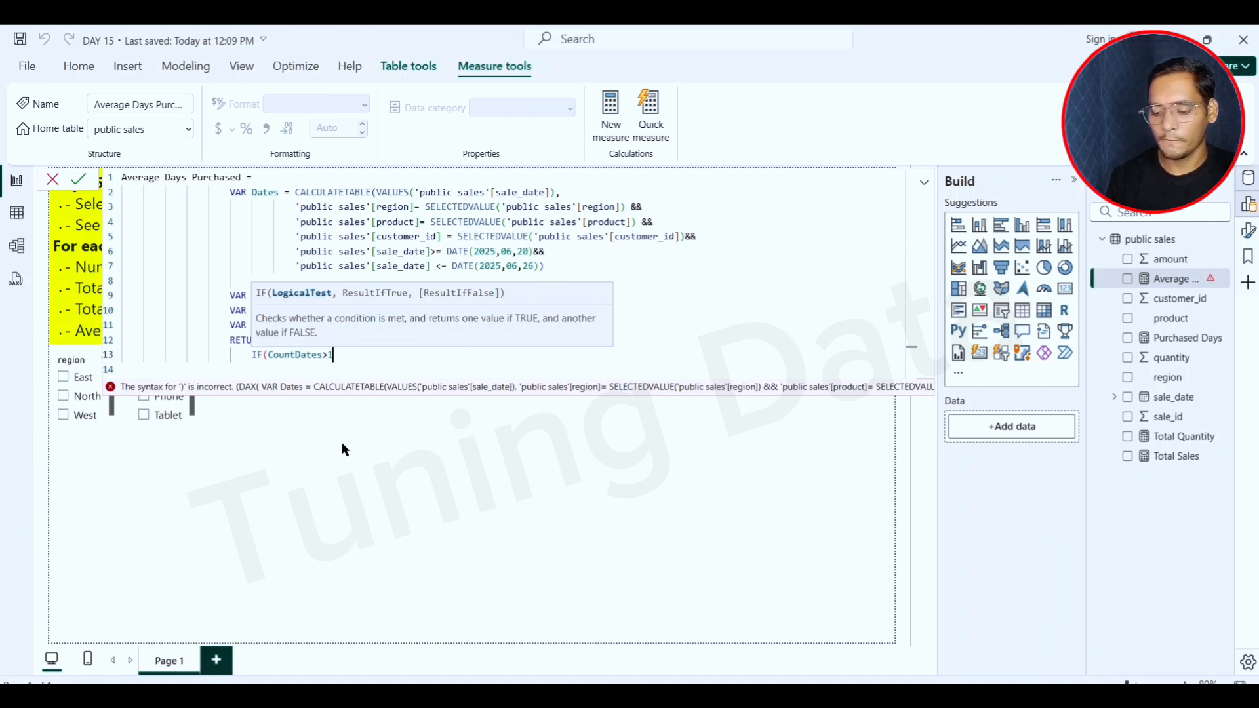
{"action": "type", "text": ","}
{"action": "key", "text": "shift+Return"}
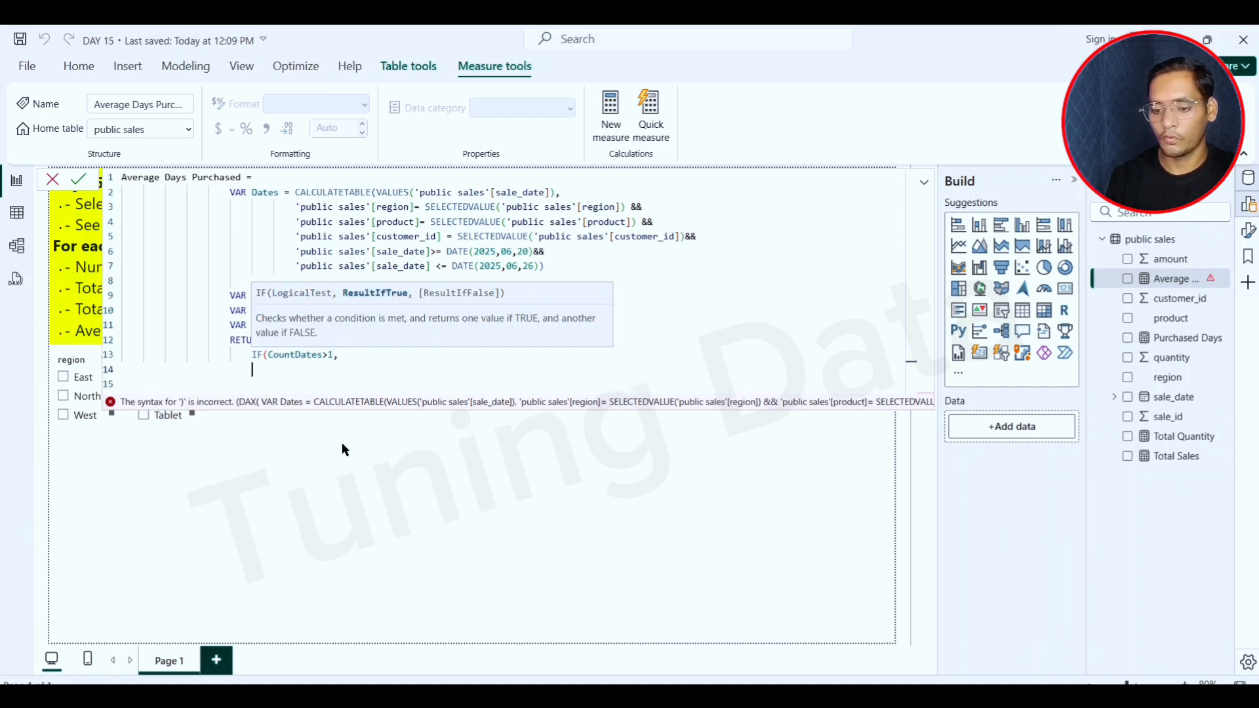
- Start the IF's true result on an indented new line with DIVIDE(, using maxDate-minDate as the numerator
{"action": "key", "text": "Tab"}
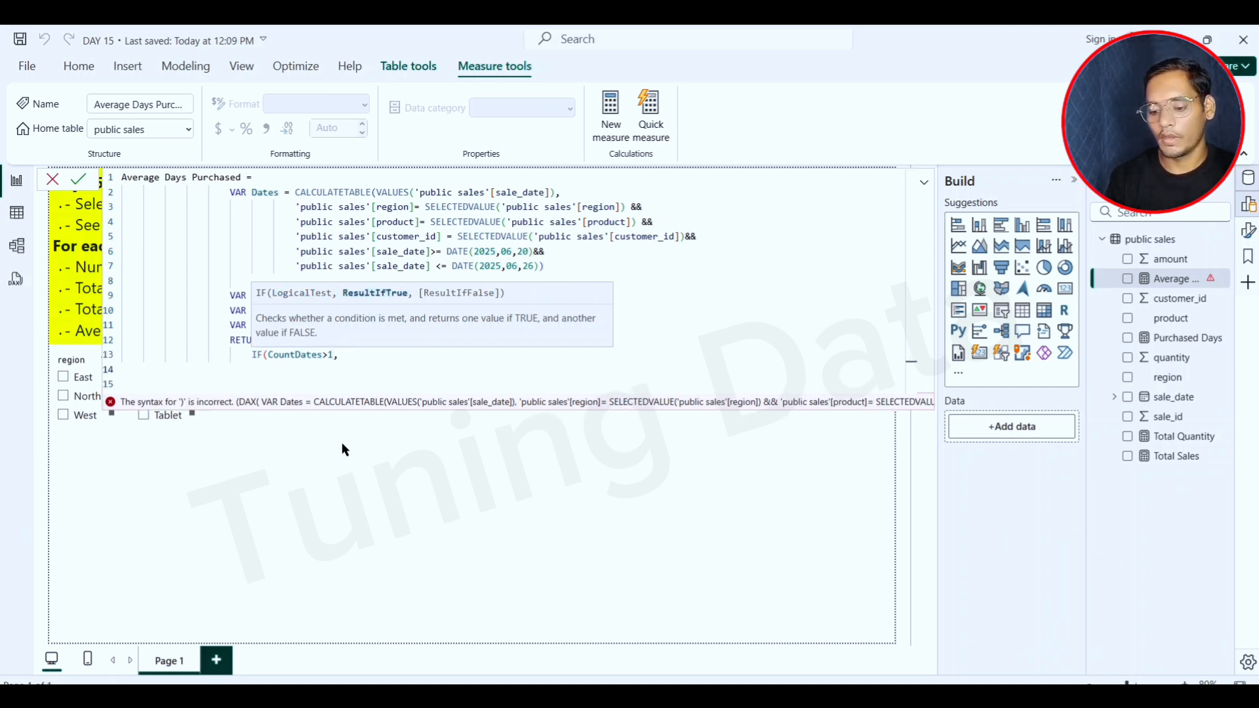
{"action": "type", "text": "DIVIDE("}
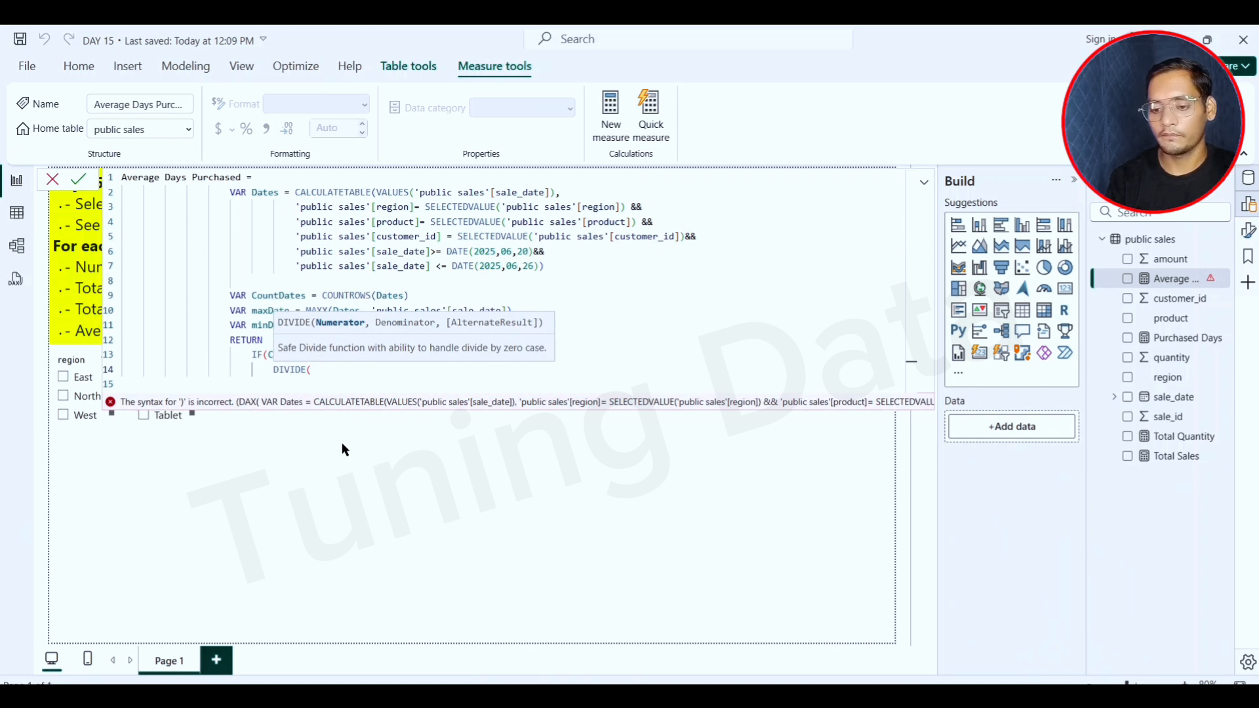
{"action": "type", "text": "max"}
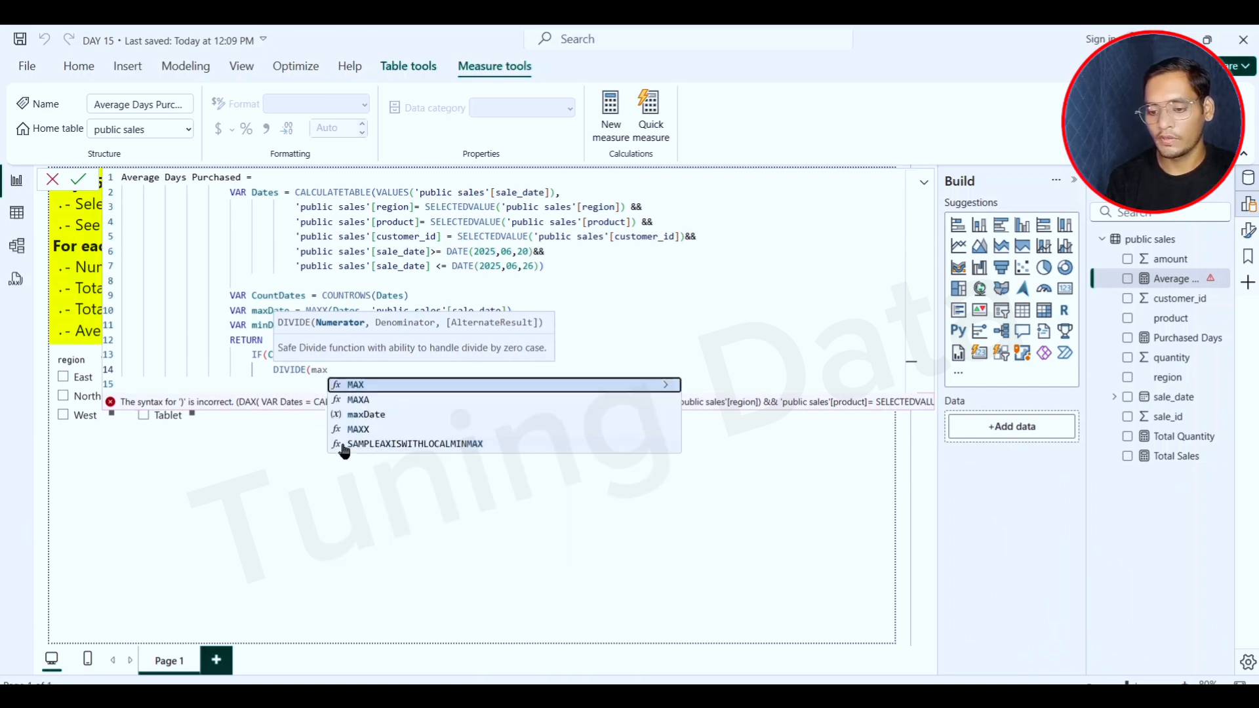
{"action": "key", "text": "Down"}
{"action": "key", "text": "Down"}
{"action": "key", "text": "Tab"}
{"action": "type", "text": "-"}
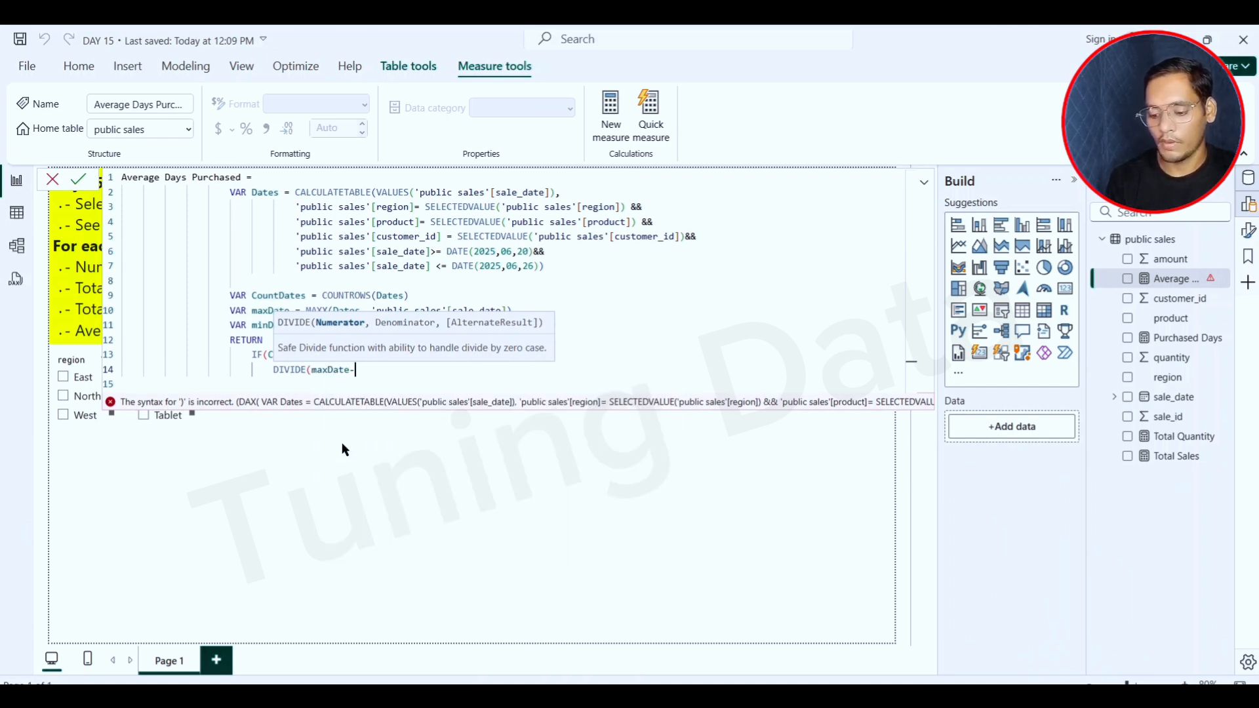
{"action": "type", "text": "min"}
{"action": "key", "text": "Down"}
{"action": "key", "text": "Down"}
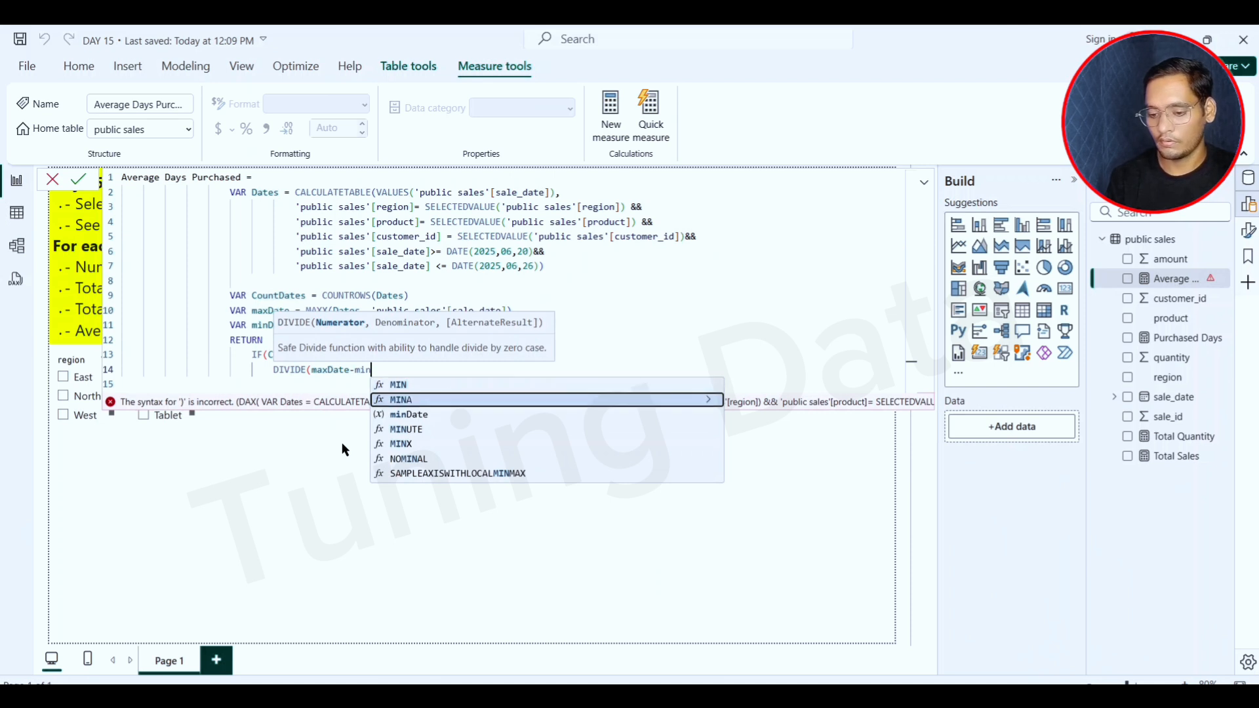
{"action": "key", "text": "Tab"}
{"action": "type", "text": ","}
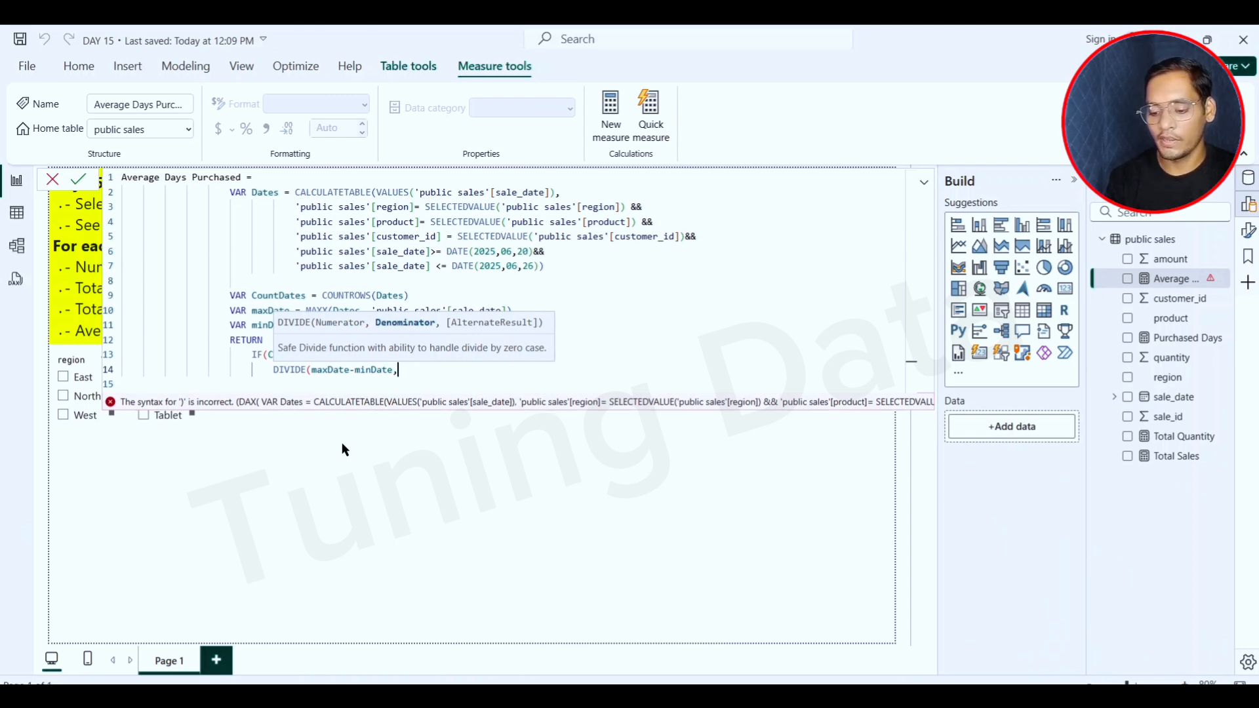
- Enter CountDates-1 as the denominator of DIVIDE and close its parenthesis
{"action": "key", "text": "Escape"}
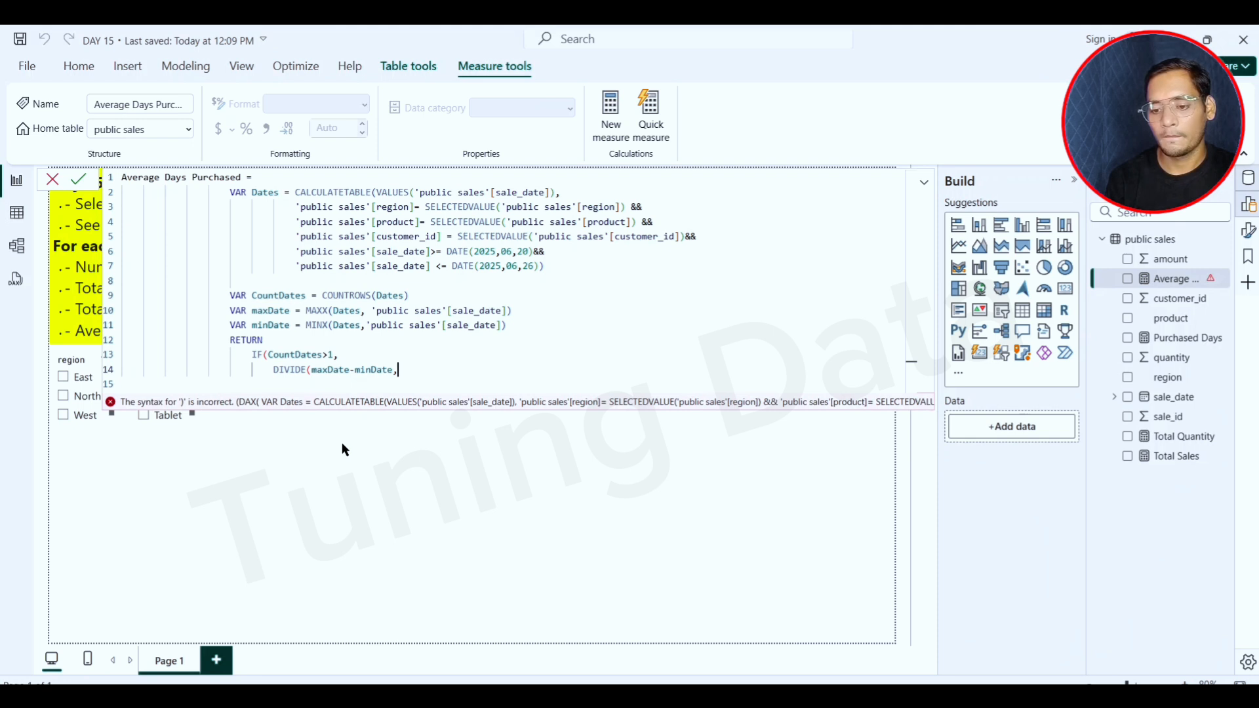
{"action": "type", "text": "coun"}
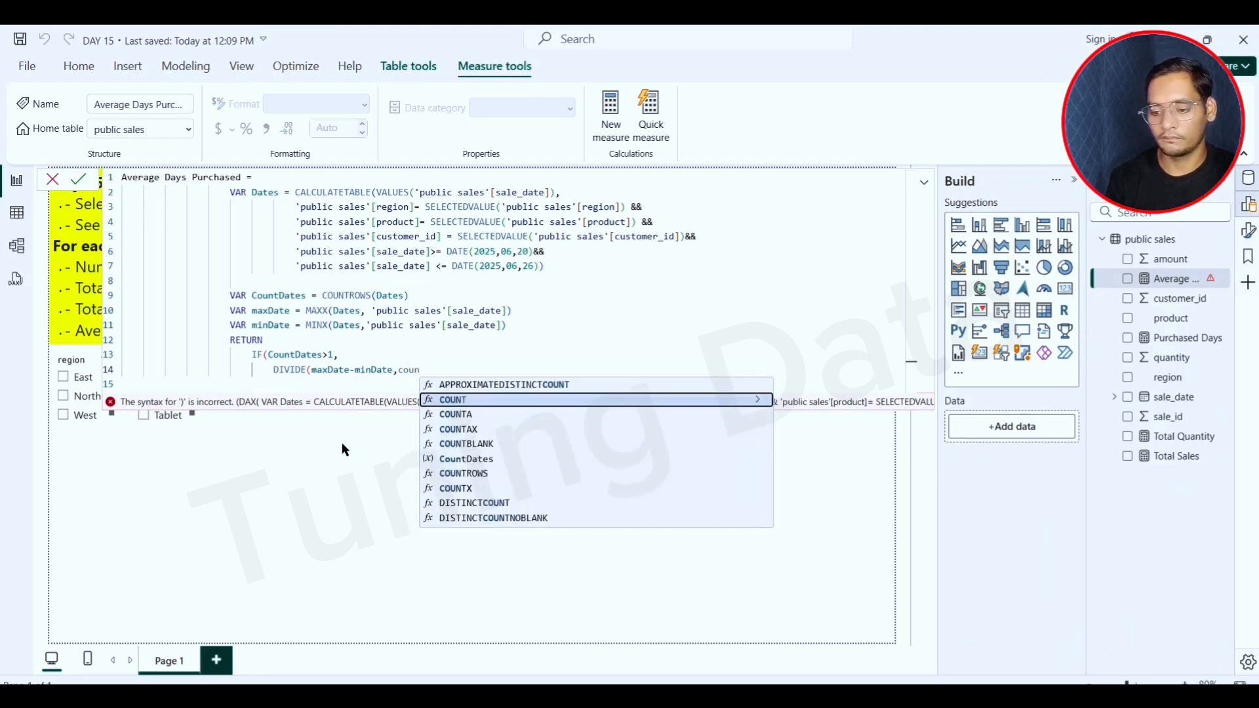
{"action": "left_click", "coordinate": [462, 458]}
{"action": "type", "text": "-"}
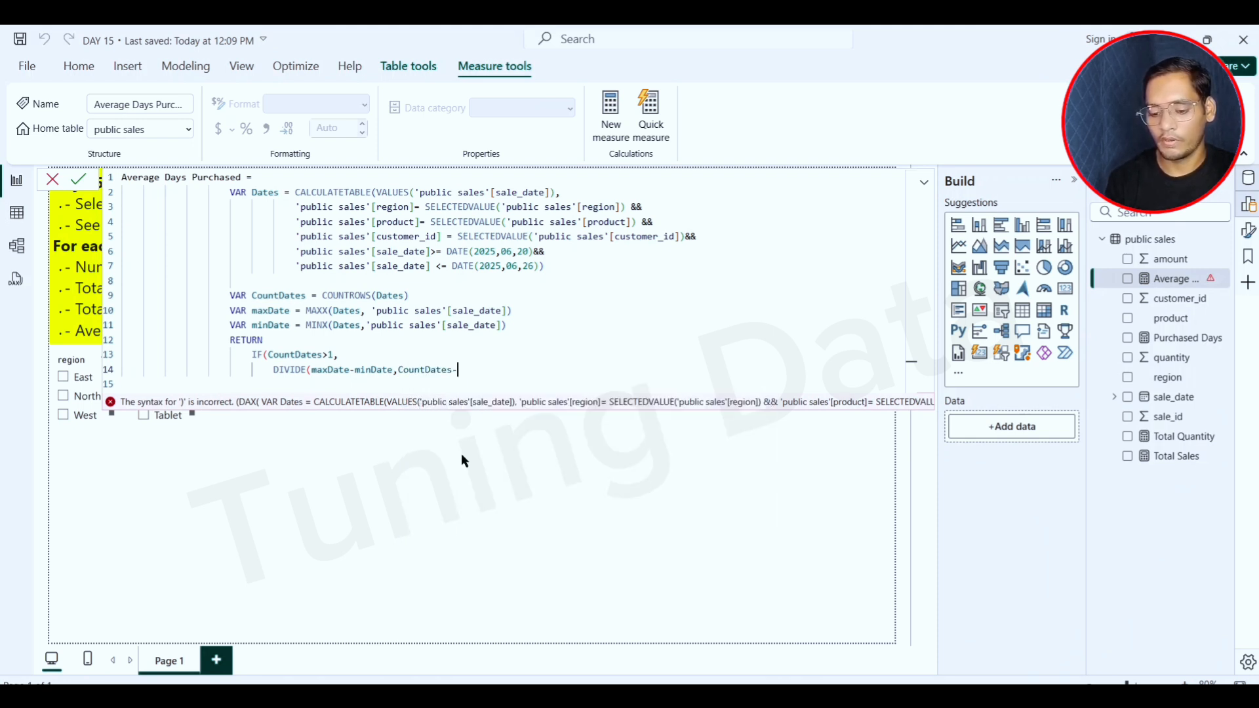
{"action": "type", "text": "1)"}
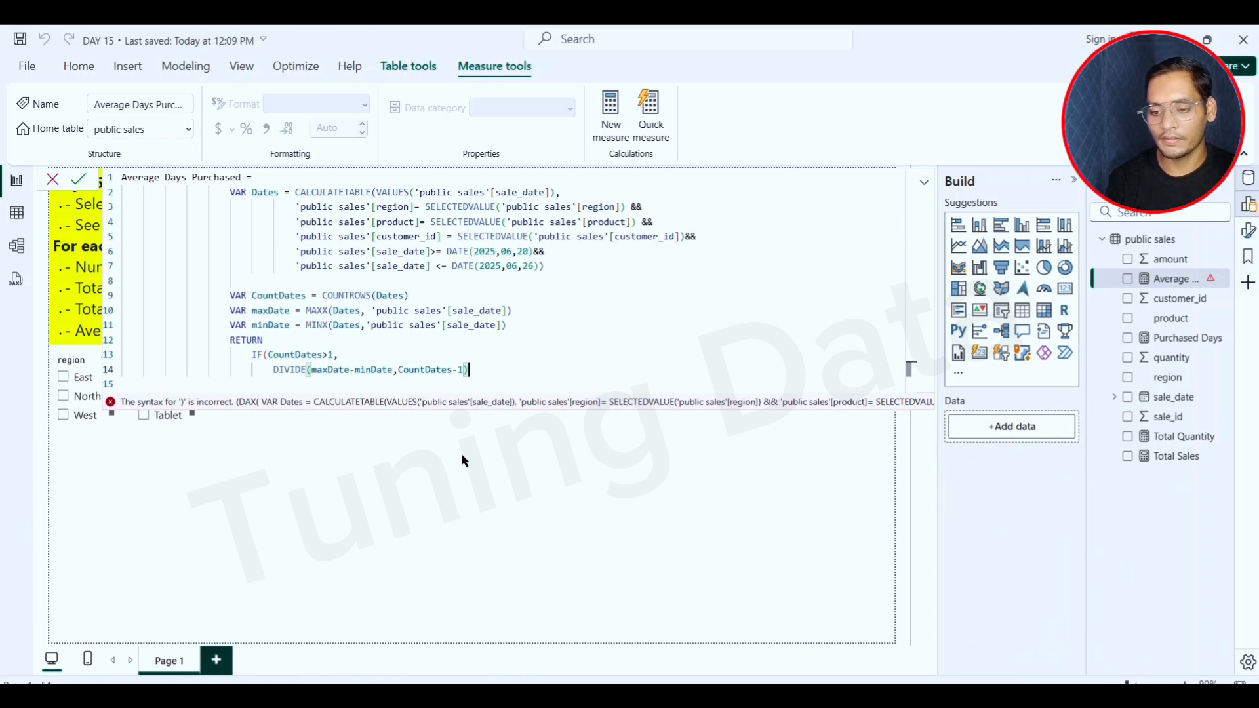
- Set the IF's false result to BLANK(), close the IF on its own line, and commit the Average Days Purchased measure
{"action": "type", "text": ","}
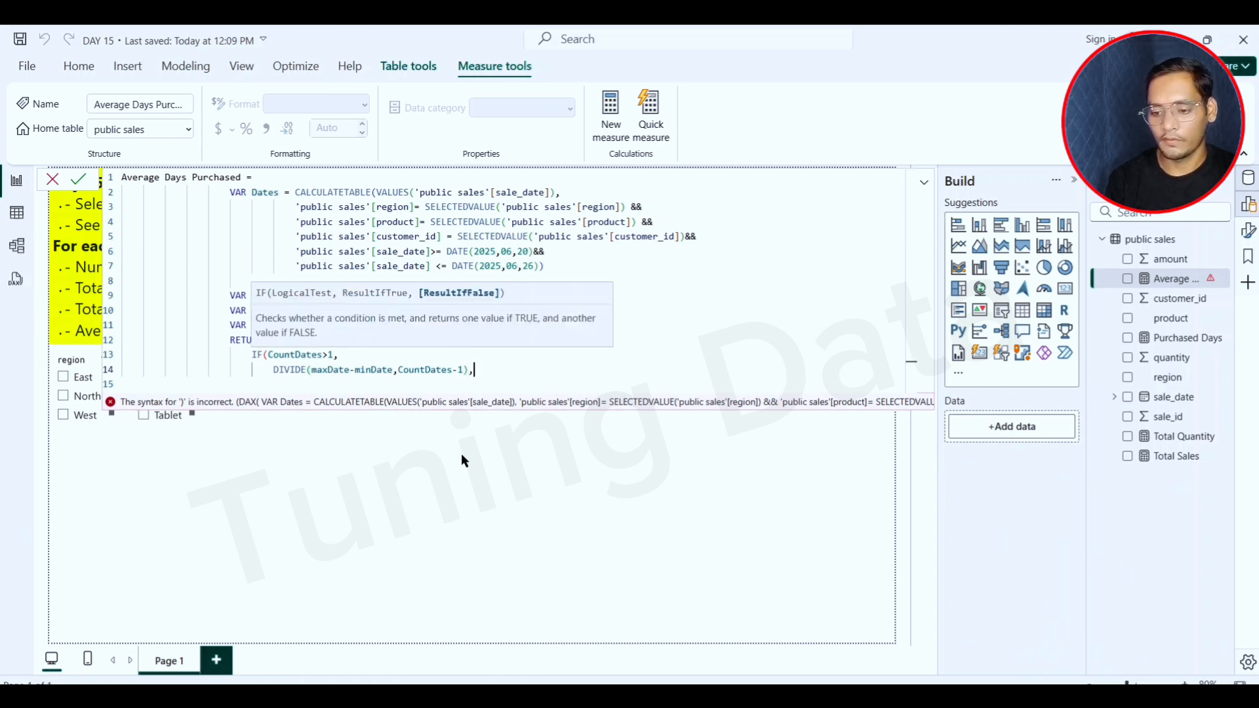
{"action": "type", "text": "BLANK()"}
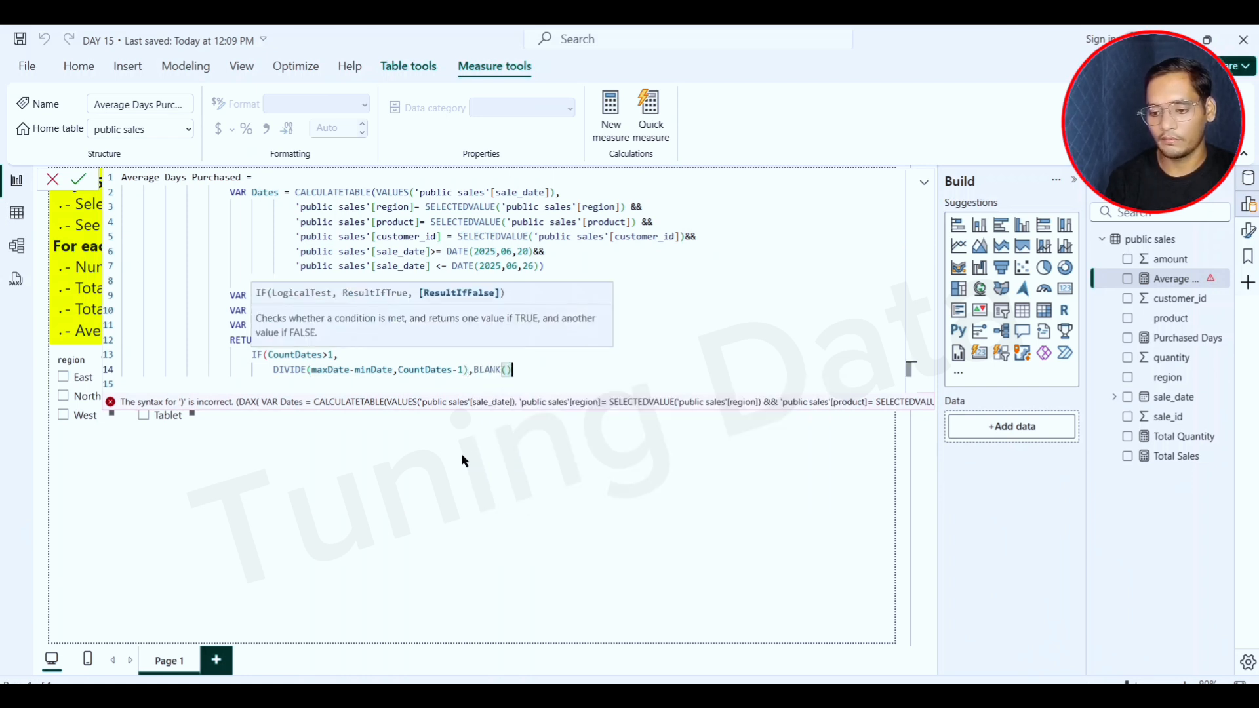
{"action": "key", "text": "Return"}
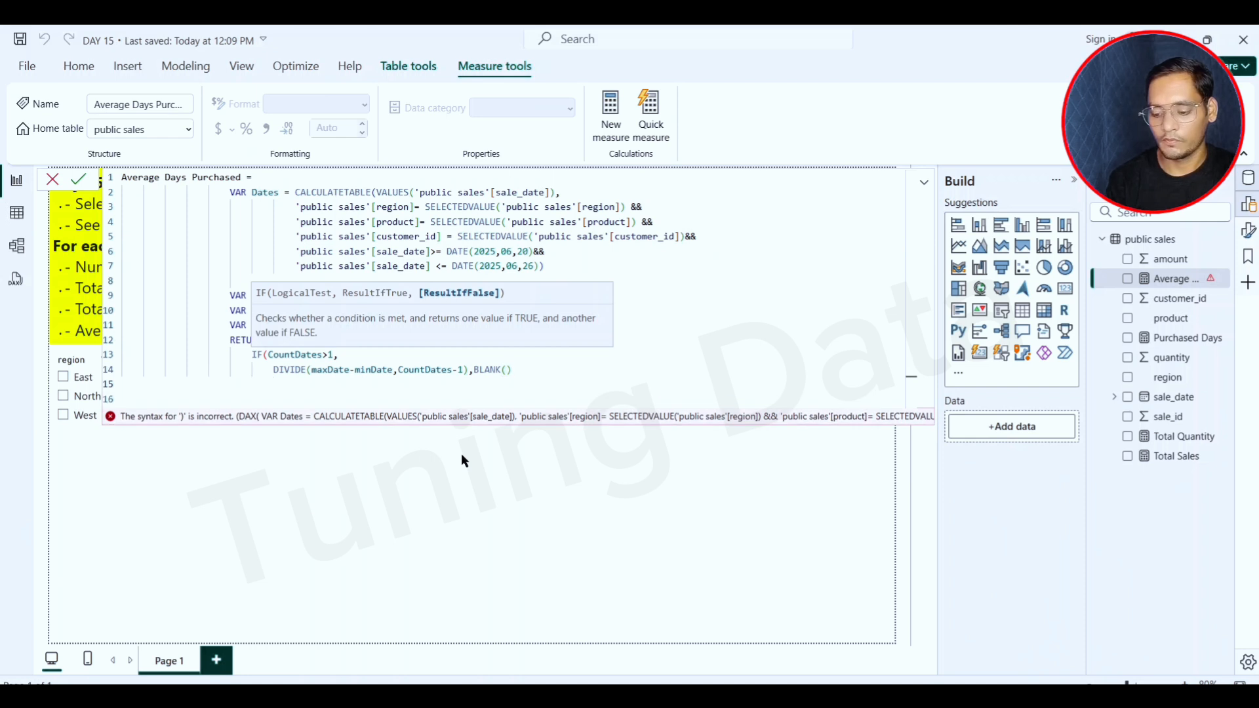
{"action": "type", "text": ")"}
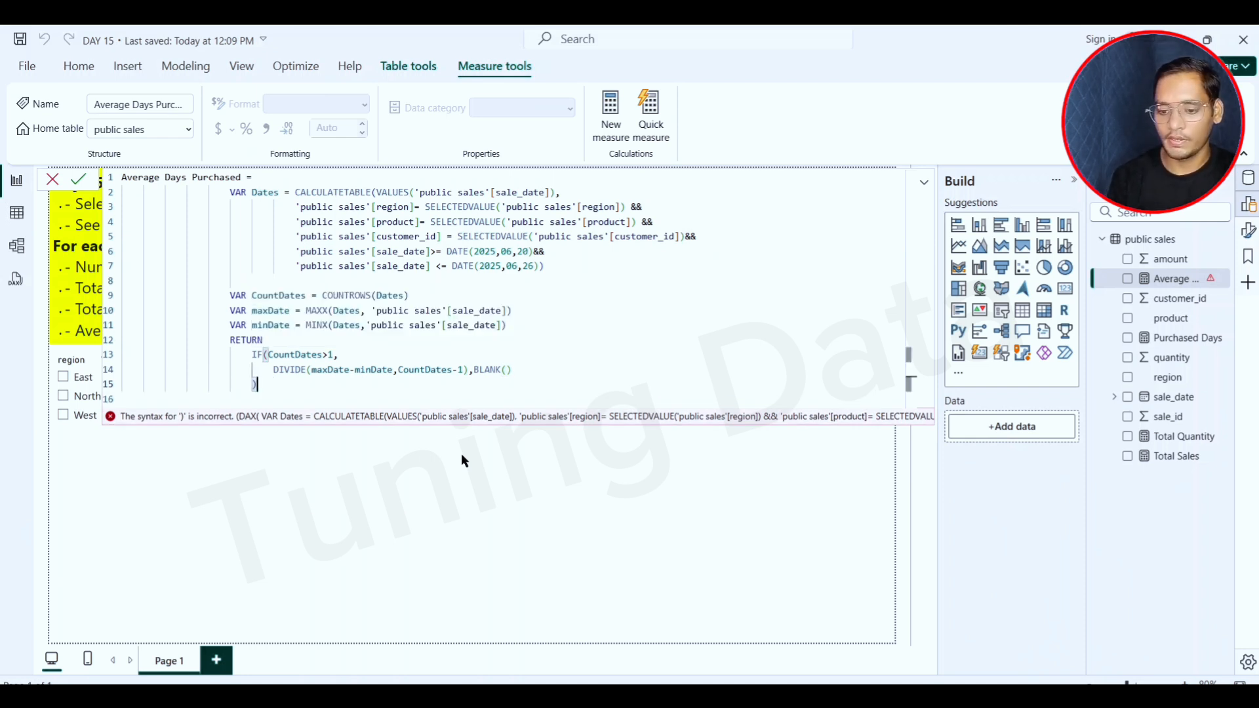
{"action": "key", "text": "Return"}
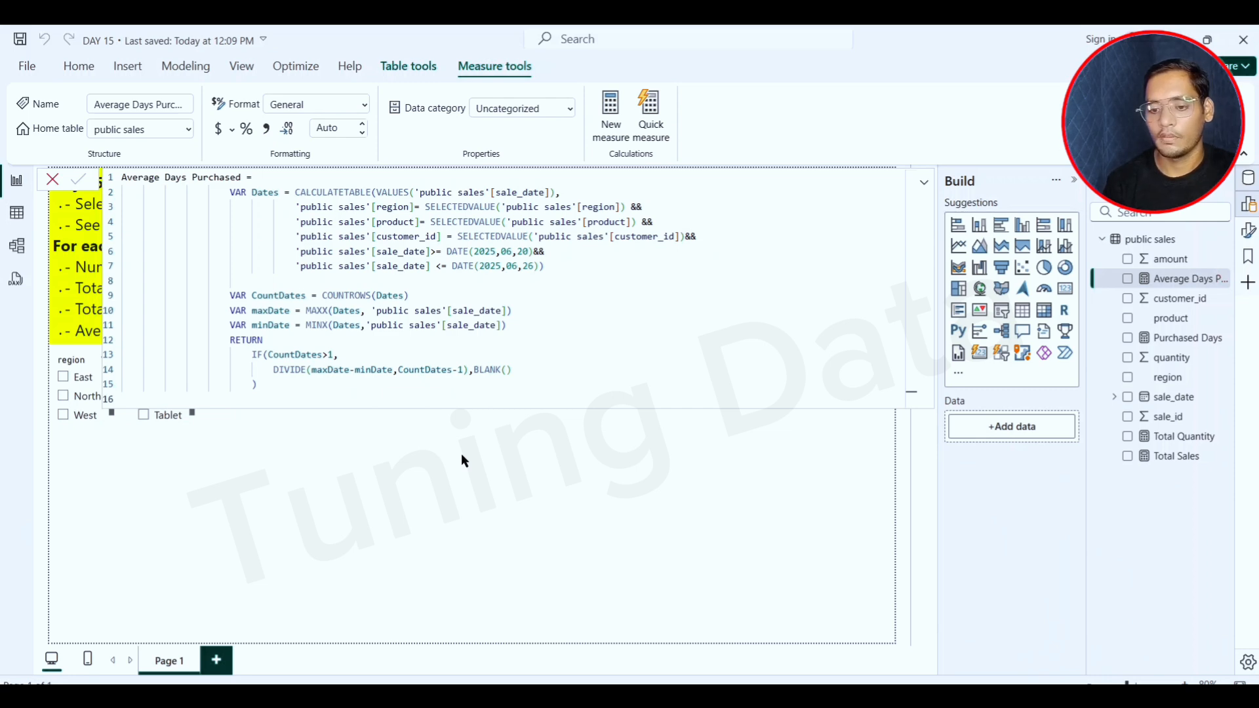
{"action": "left_click", "coordinate": [645, 442]}
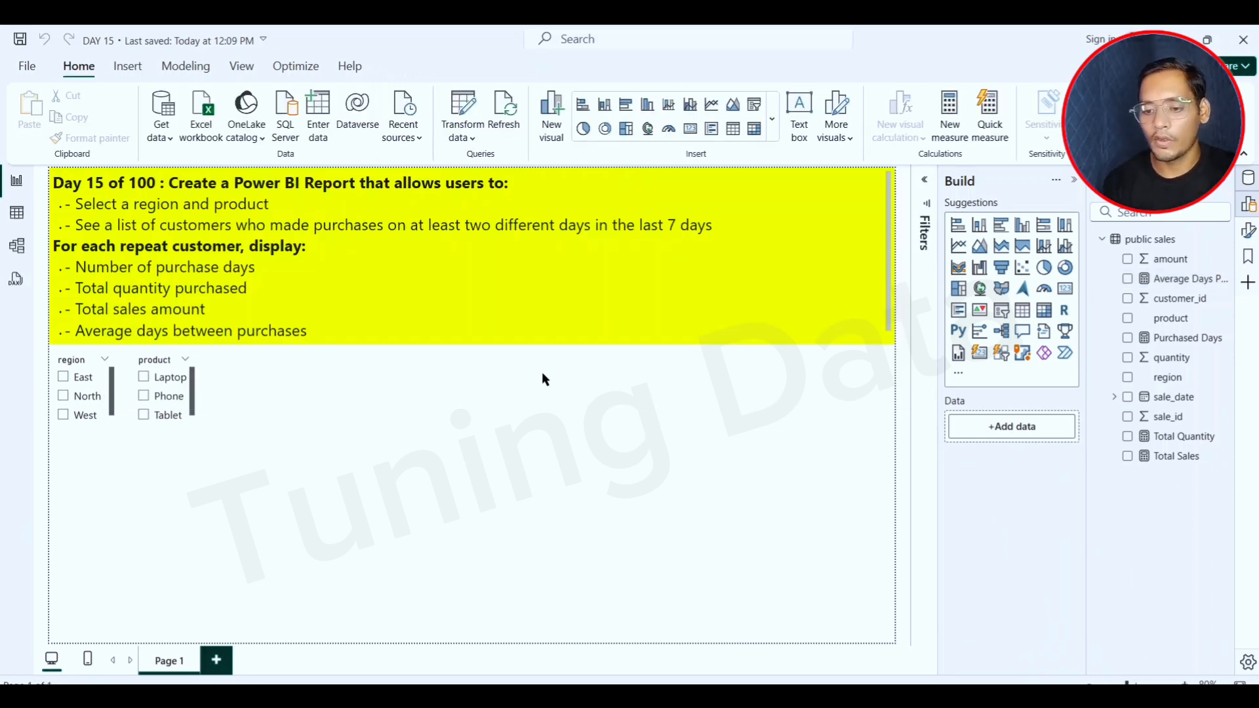
- Insert a table visual, place it beside the product slicer, and enlarge it to fill most of the page below the task text
{"action": "left_click", "coordinate": [1023, 312]}
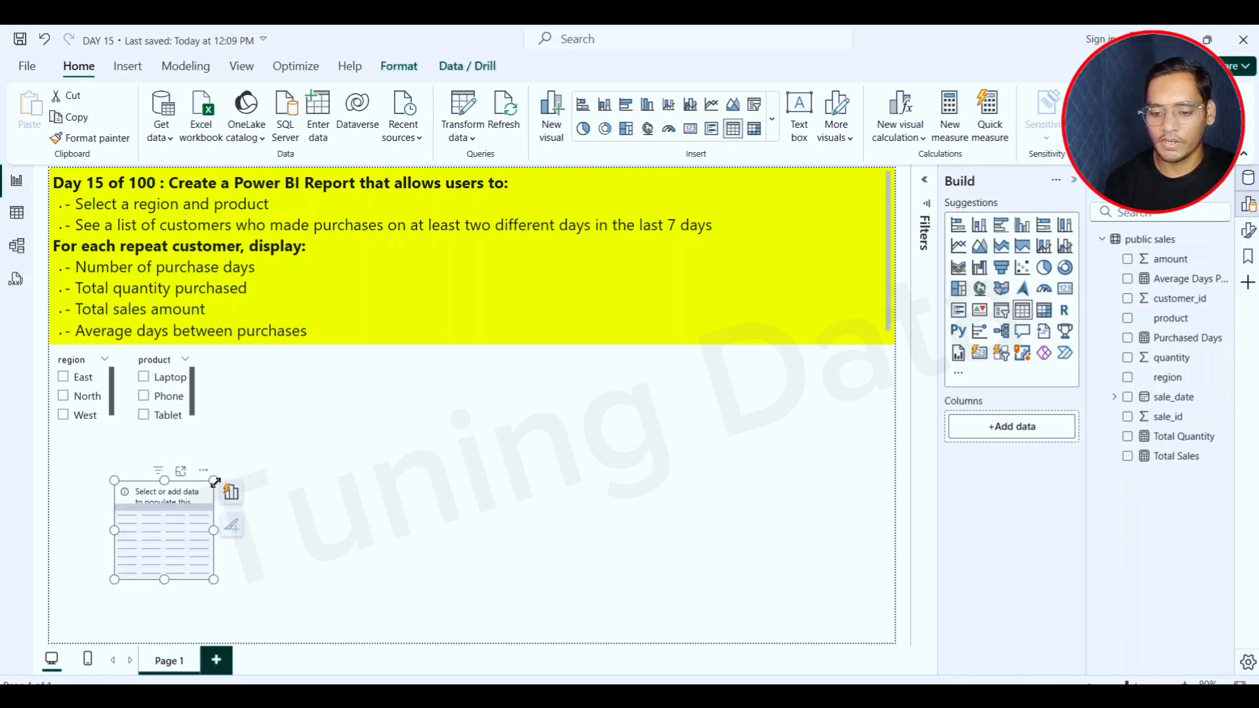
{"action": "left_click_drag", "start_coordinate": [214, 481], "coordinate": [529, 414]}
{"action": "left_click_drag", "start_coordinate": [490, 467], "coordinate": [689, 466]}
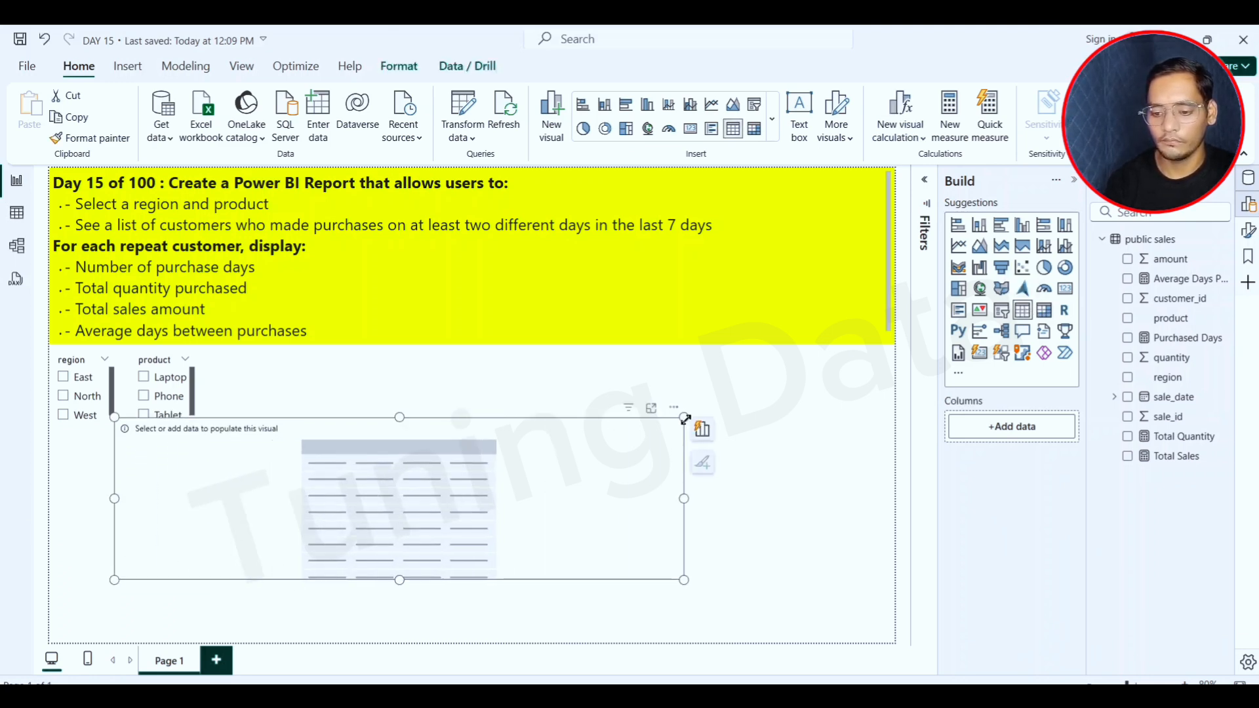
{"action": "left_click_drag", "start_coordinate": [585, 474], "coordinate": [684, 422]}
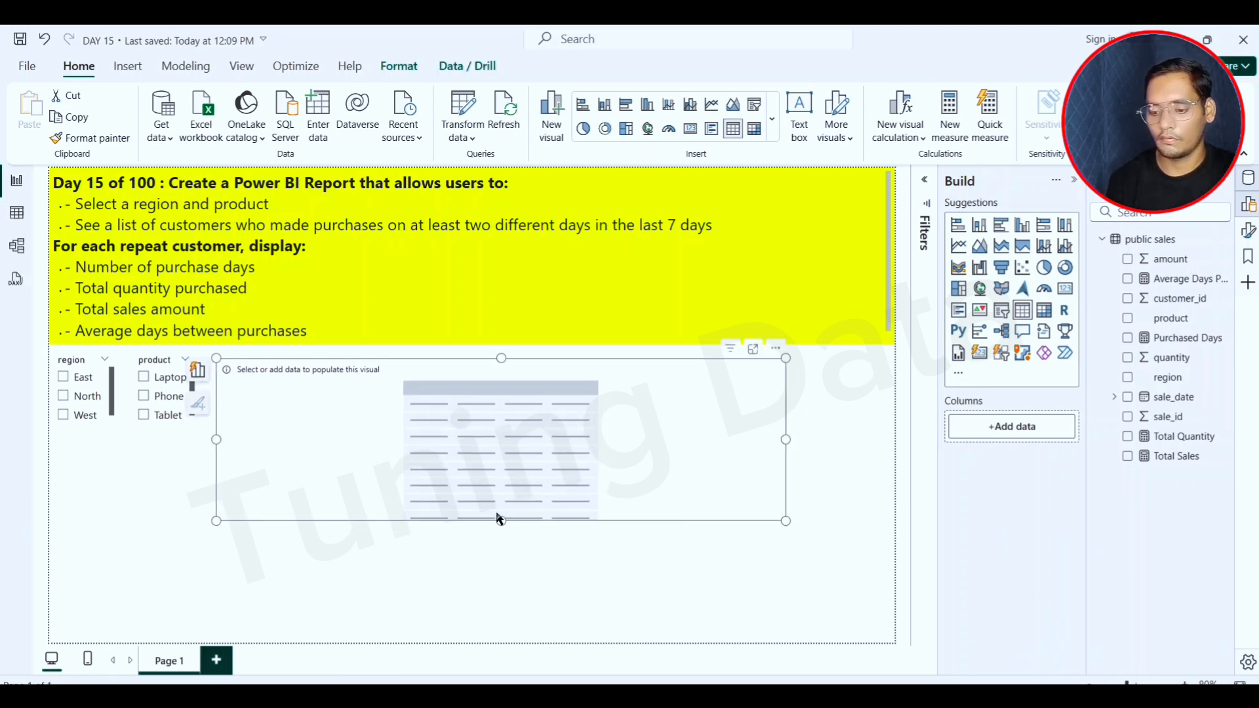
{"action": "left_click_drag", "start_coordinate": [501, 521], "coordinate": [493, 623]}
{"action": "right_click", "coordinate": [493, 622]}
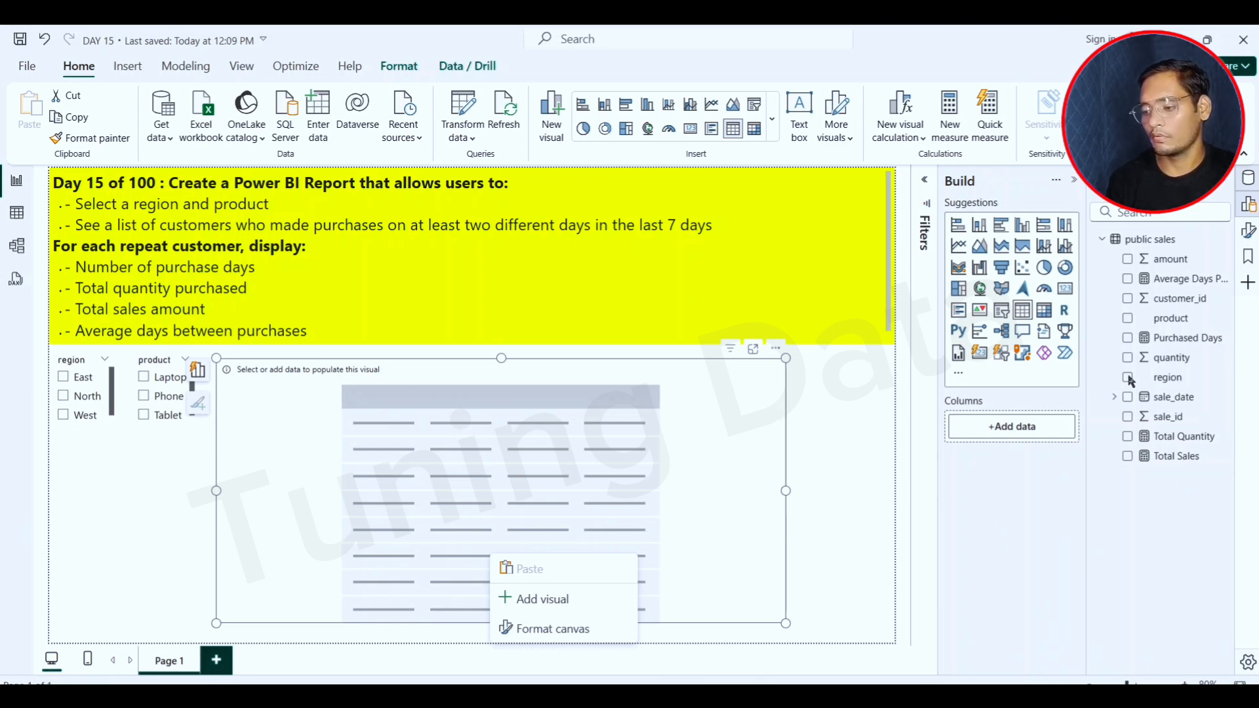
{"action": "left_click", "coordinate": [1023, 439]}
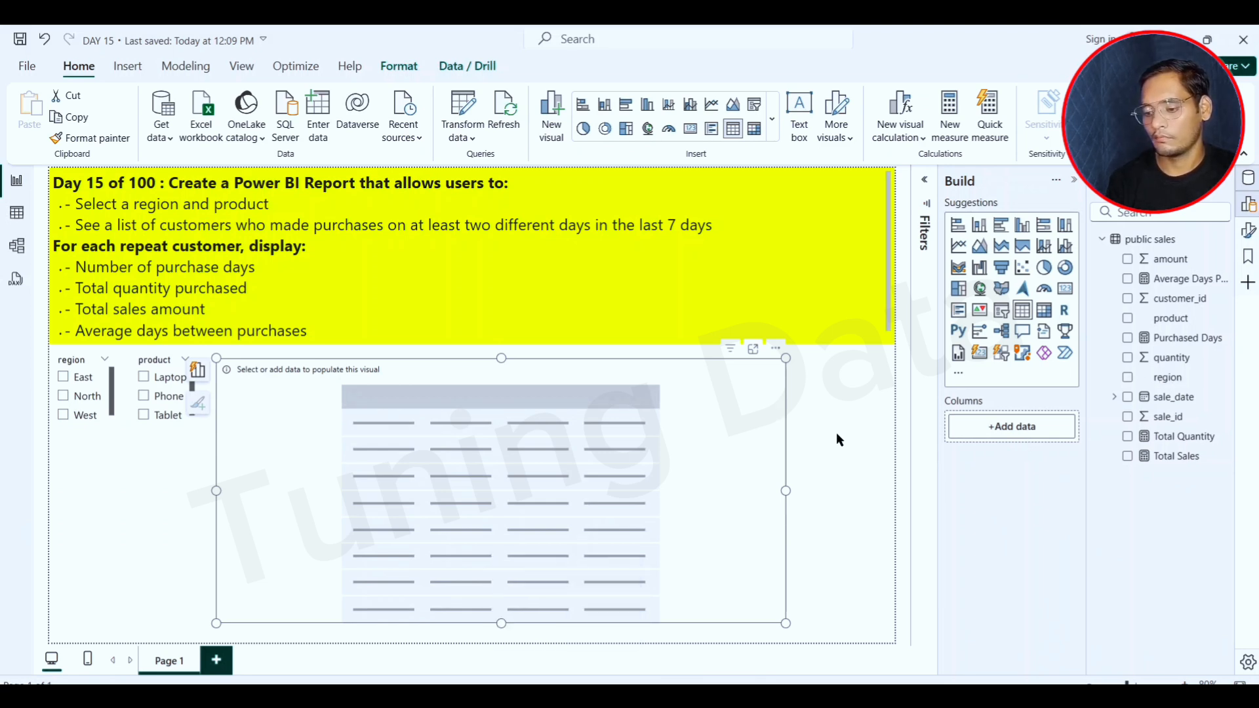
- Add region, product and customer_id as columns of the table, with customer_id unsummarized
{"action": "left_click", "coordinate": [1127, 378]}
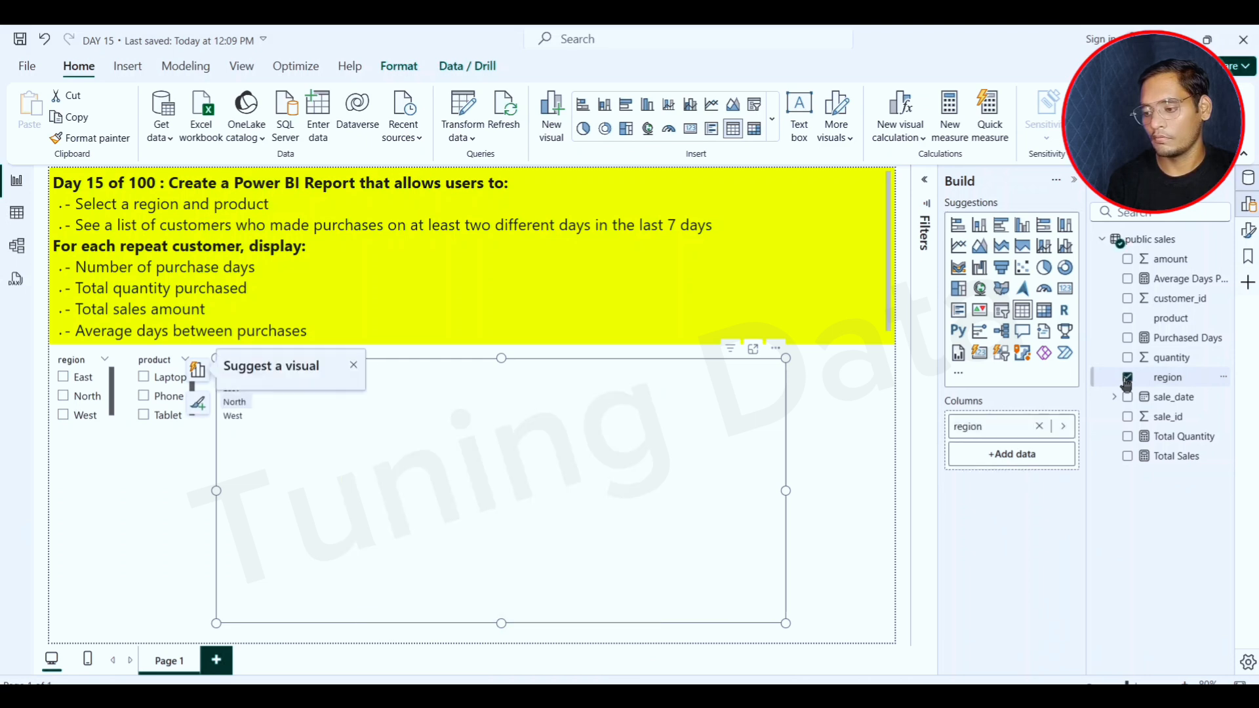
{"action": "left_click", "coordinate": [1128, 320]}
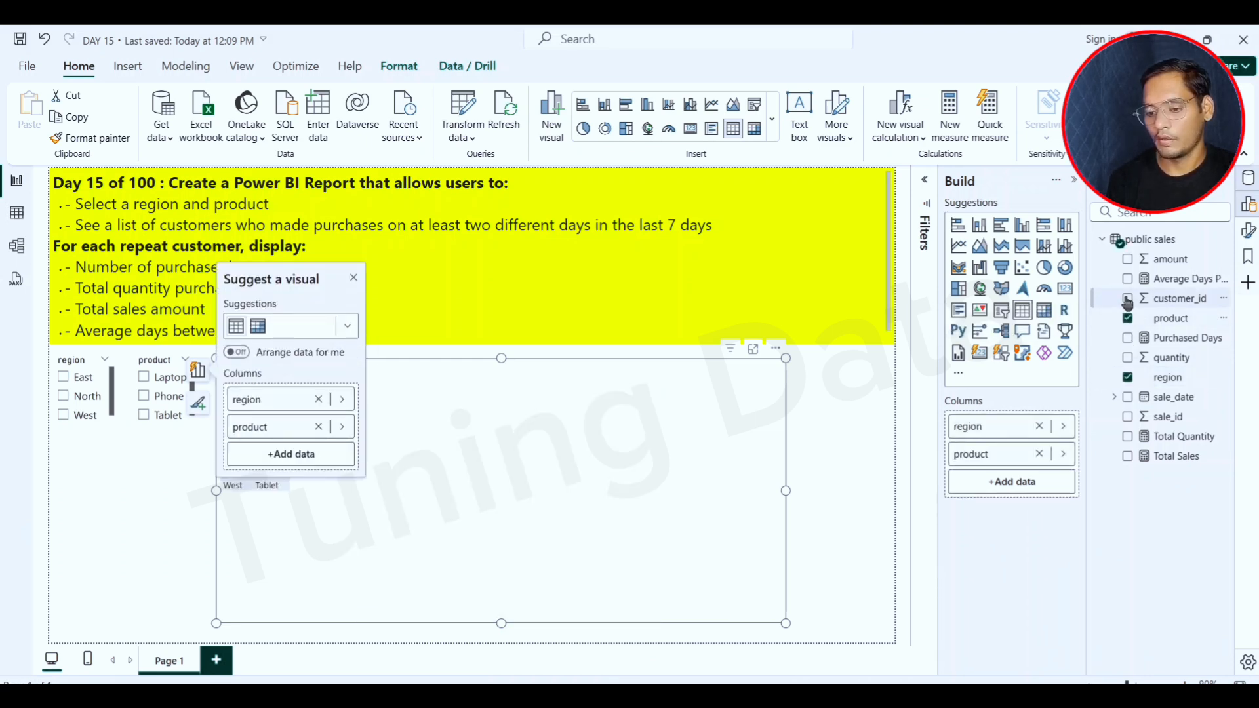
{"action": "left_click", "coordinate": [1127, 299]}
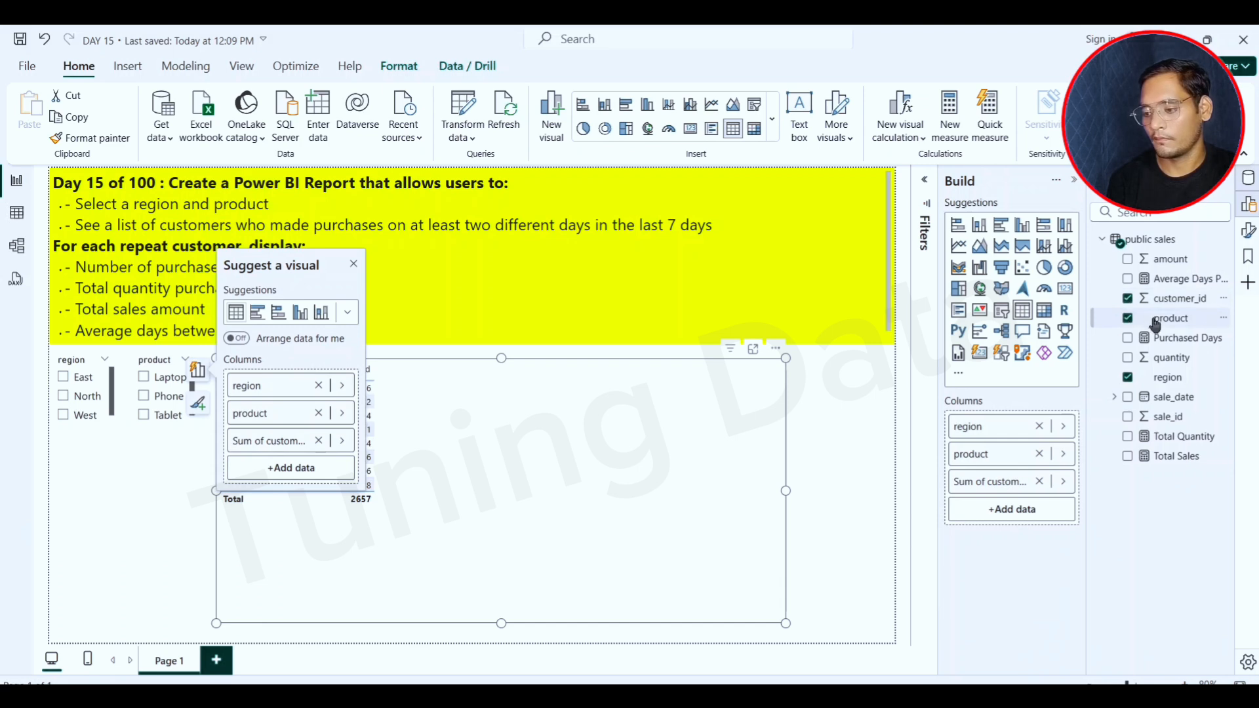
{"action": "left_click", "coordinate": [1063, 482]}
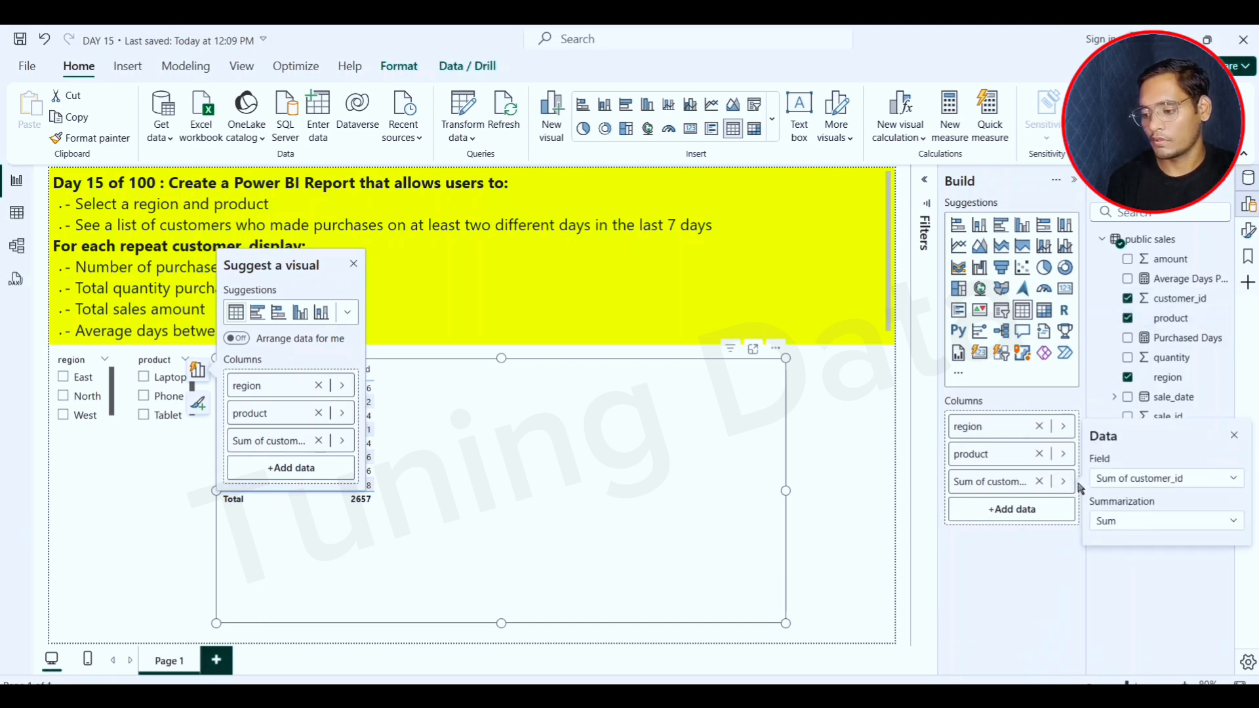
{"action": "left_click", "coordinate": [1122, 522]}
{"action": "left_click", "coordinate": [1130, 263]}
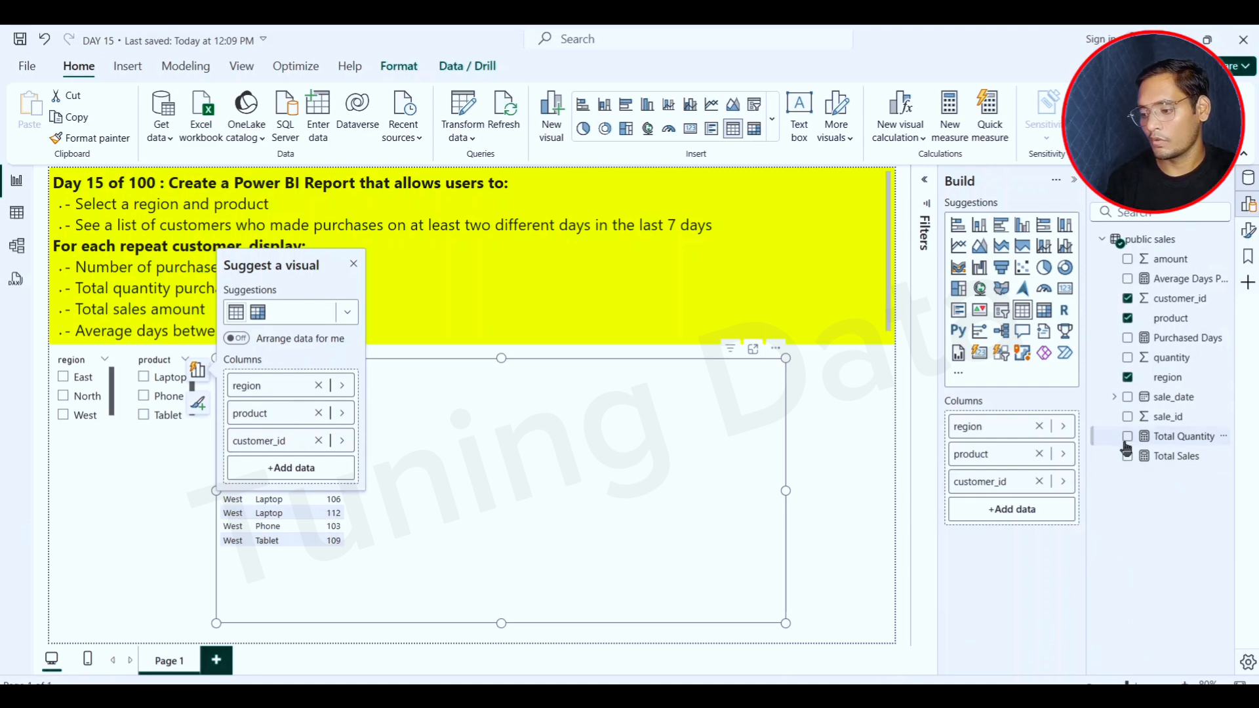
- Add the Purchased Days, Total Quantity, Total Sales and Average Days Purchased measures as columns of the table
{"action": "left_click", "coordinate": [1128, 338]}
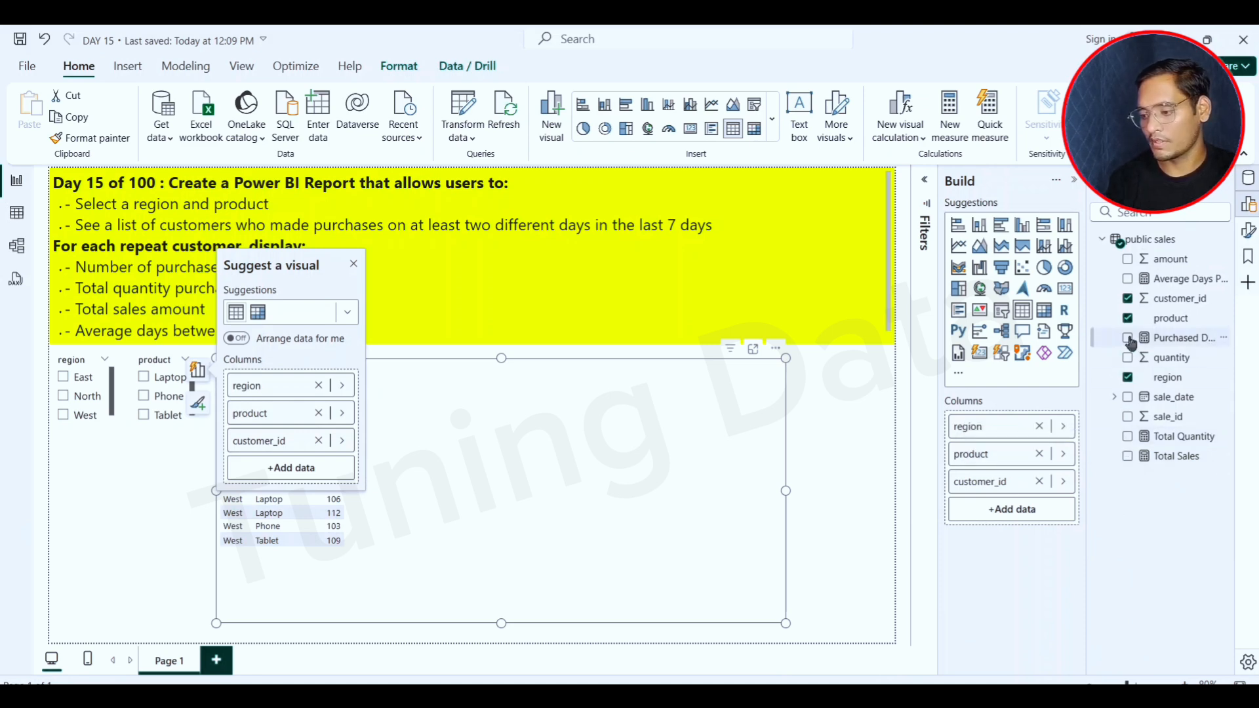
{"action": "left_click", "coordinate": [1127, 437]}
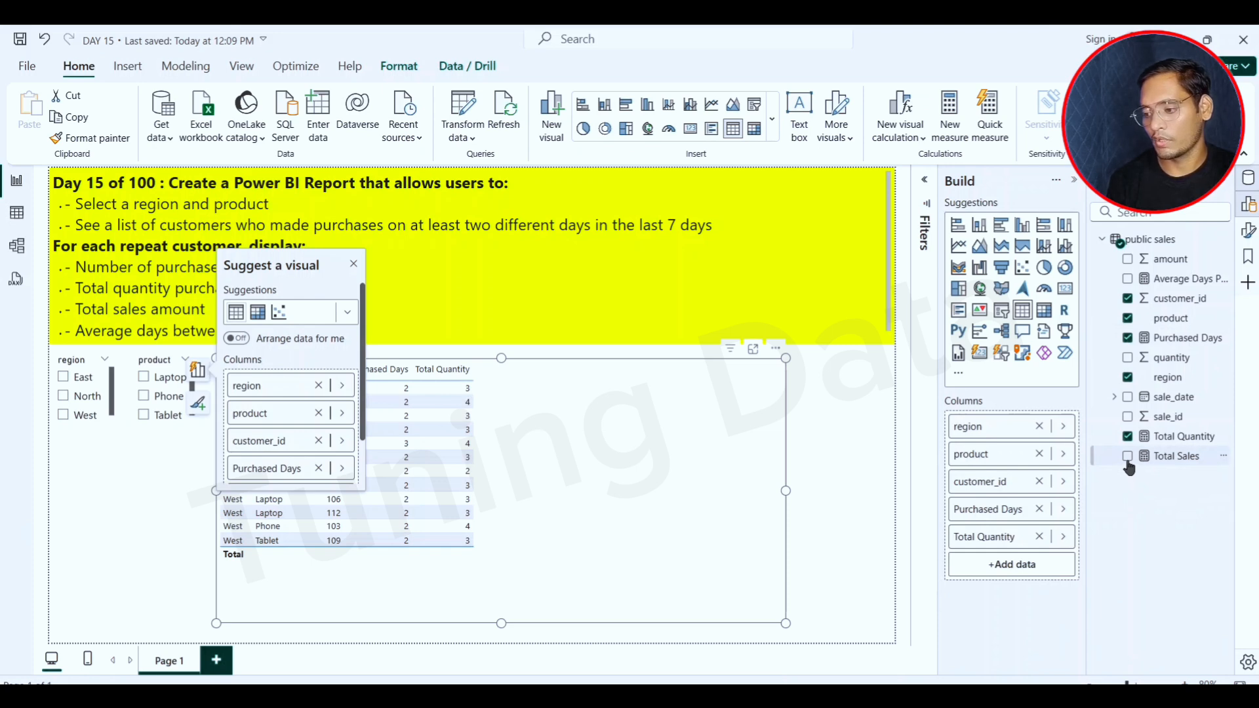
{"action": "left_click", "coordinate": [1128, 457]}
{"action": "left_click", "coordinate": [1128, 279]}
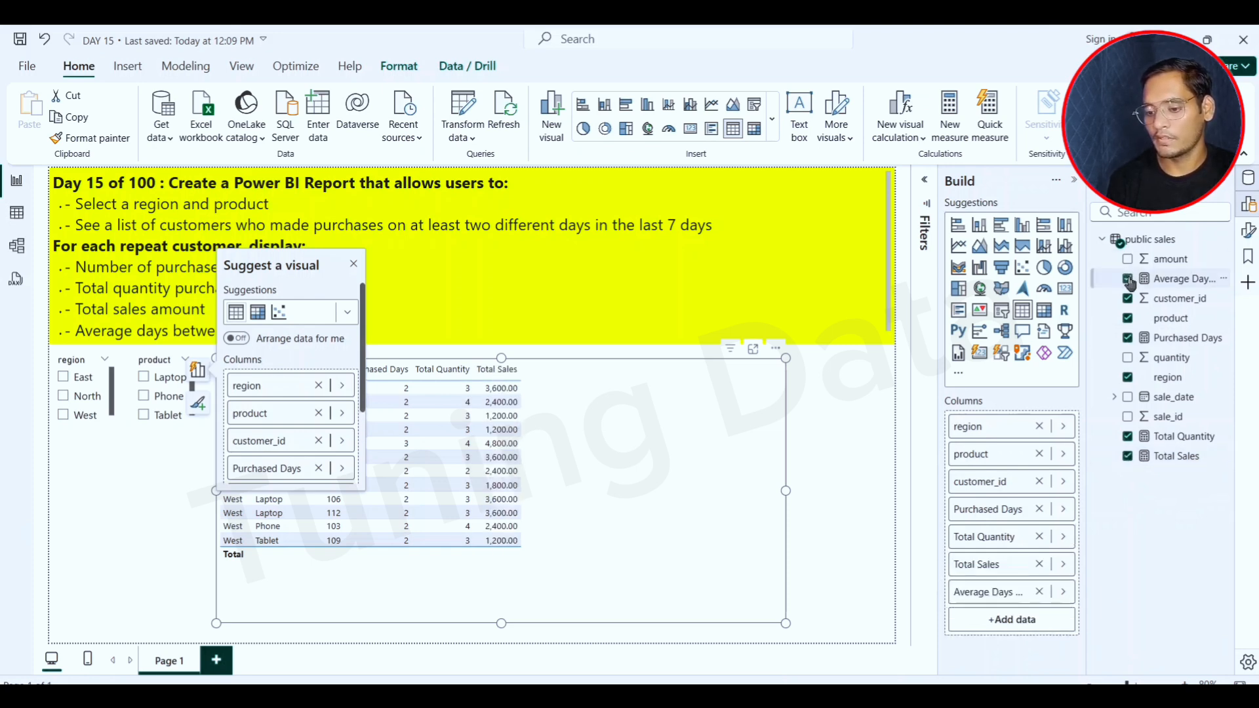
{"action": "left_click", "coordinate": [822, 427]}
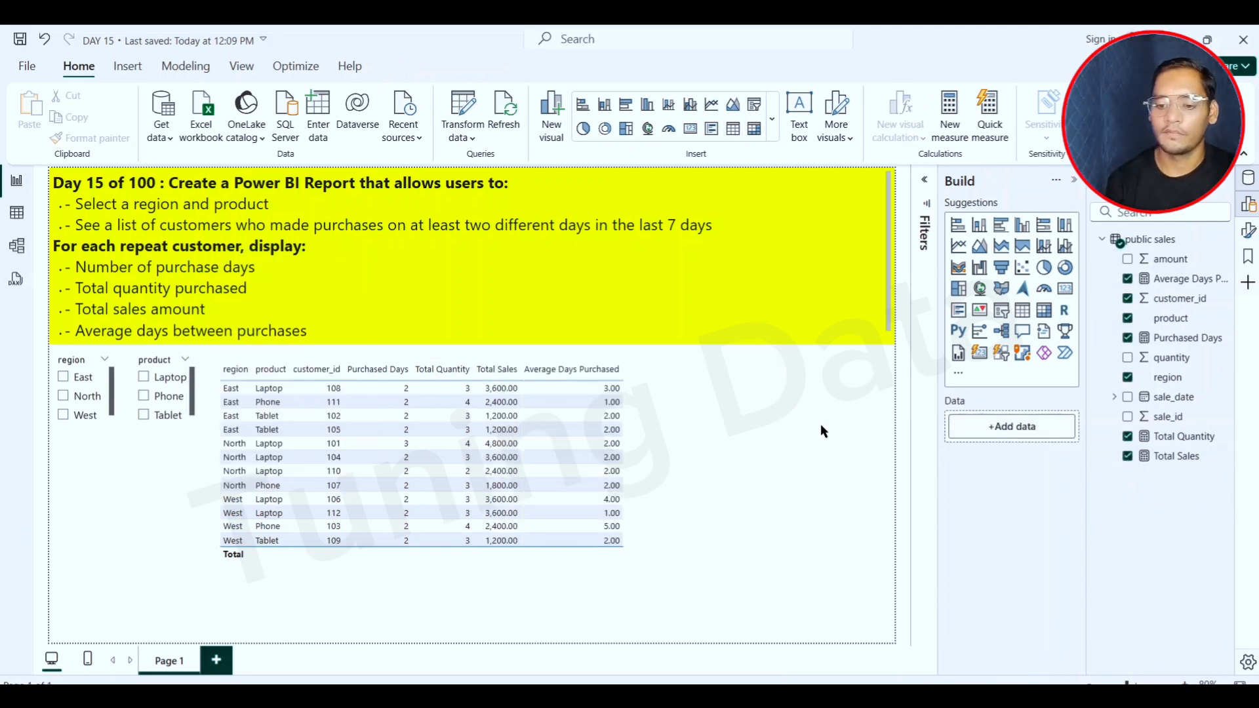
- Shorten the table visual from its lower edge so that it ends just below the Total row
{"action": "left_click", "coordinate": [484, 610]}
{"action": "left_click_drag", "start_coordinate": [500, 624], "coordinate": [496, 576]}
{"action": "right_click", "coordinate": [495, 577]}
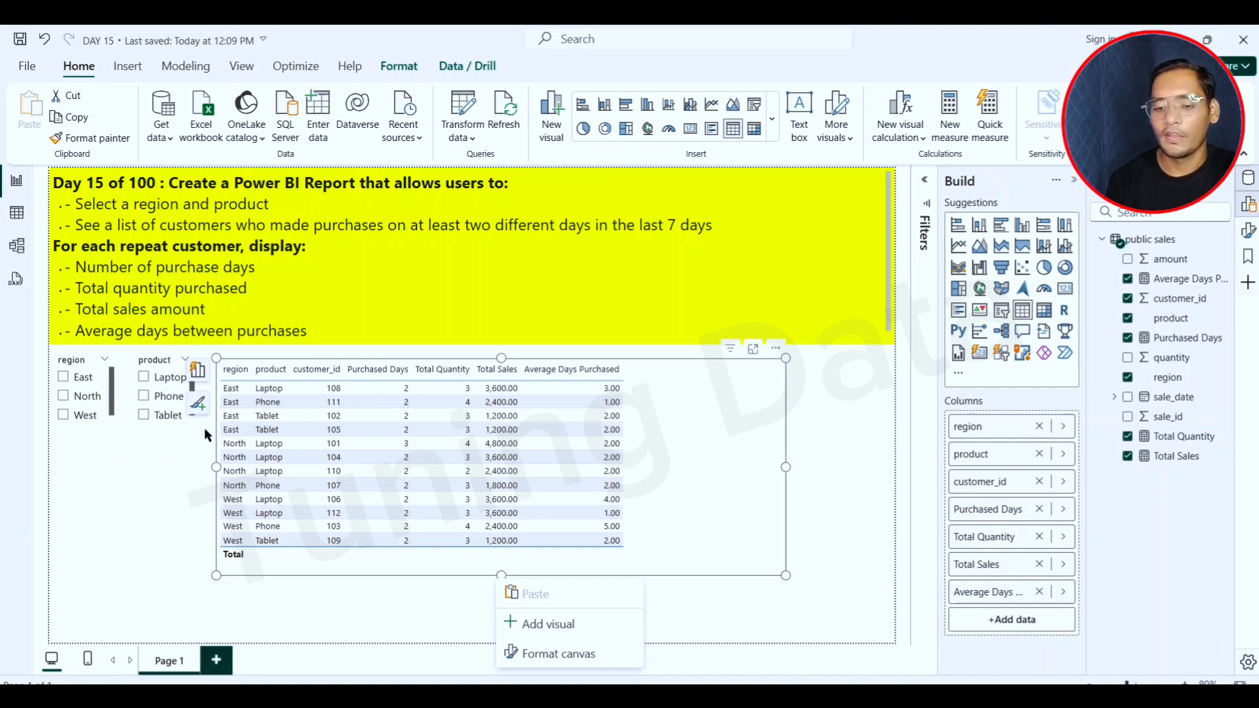
{"action": "left_click", "coordinate": [160, 470]}
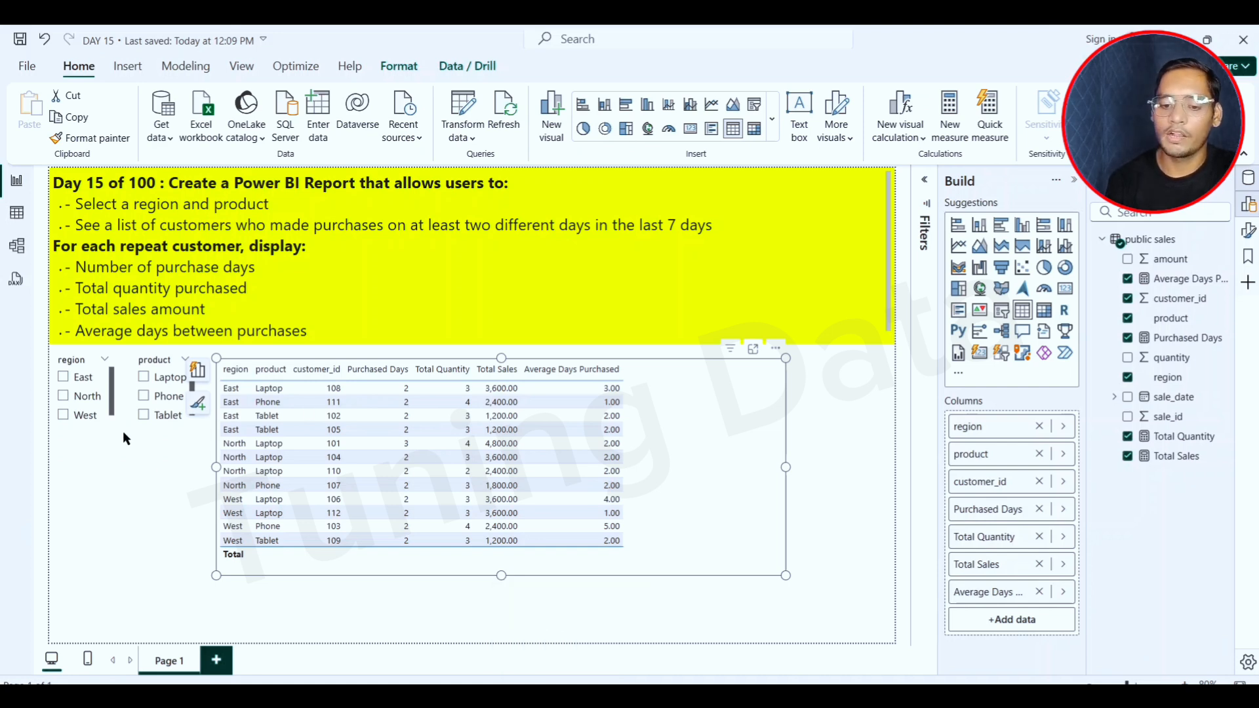
- Test the slicers by filtering the table to East, North and West in turn, selecting and clearing Laptop while North is chosen
{"action": "left_click", "coordinate": [74, 379]}
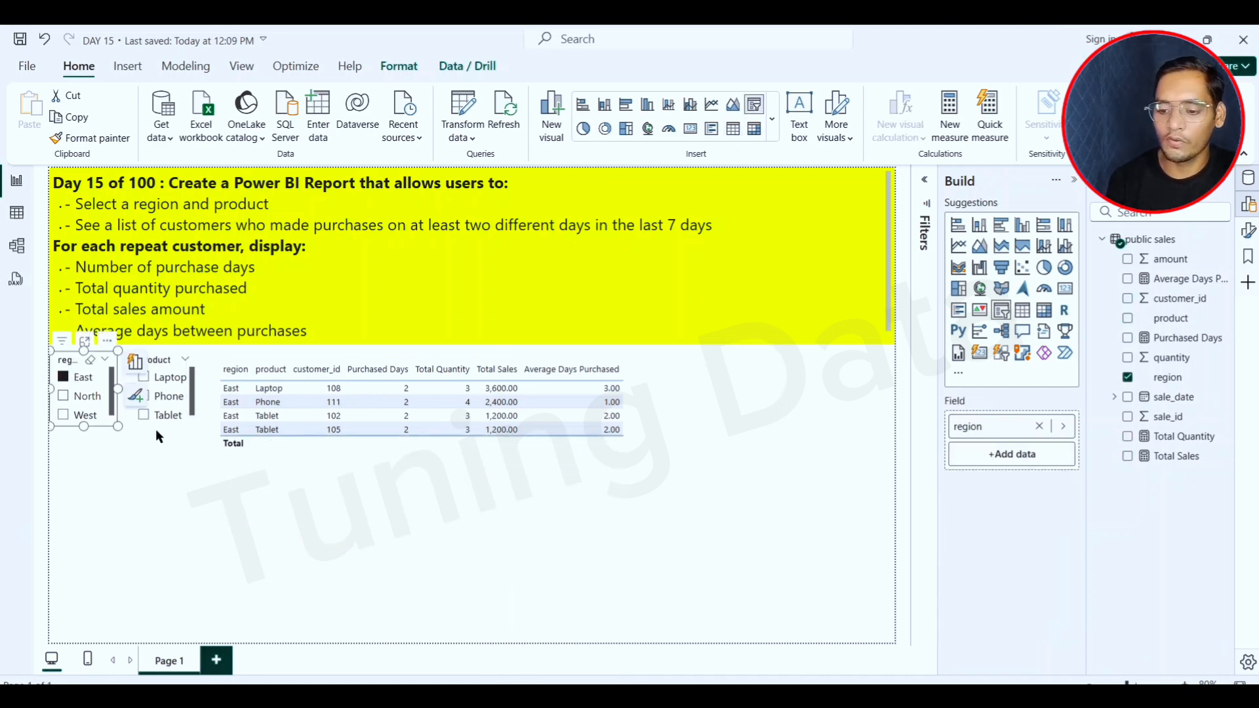
{"action": "left_click", "coordinate": [69, 398]}
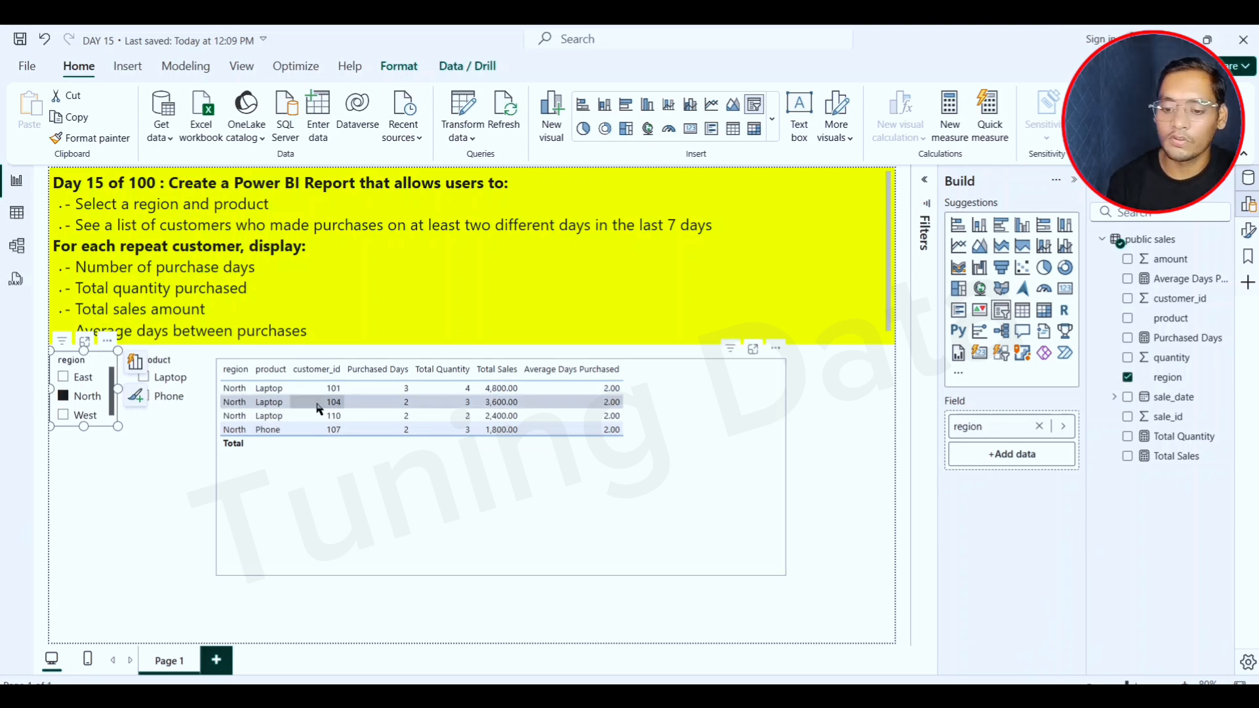
{"action": "left_click", "coordinate": [168, 383]}
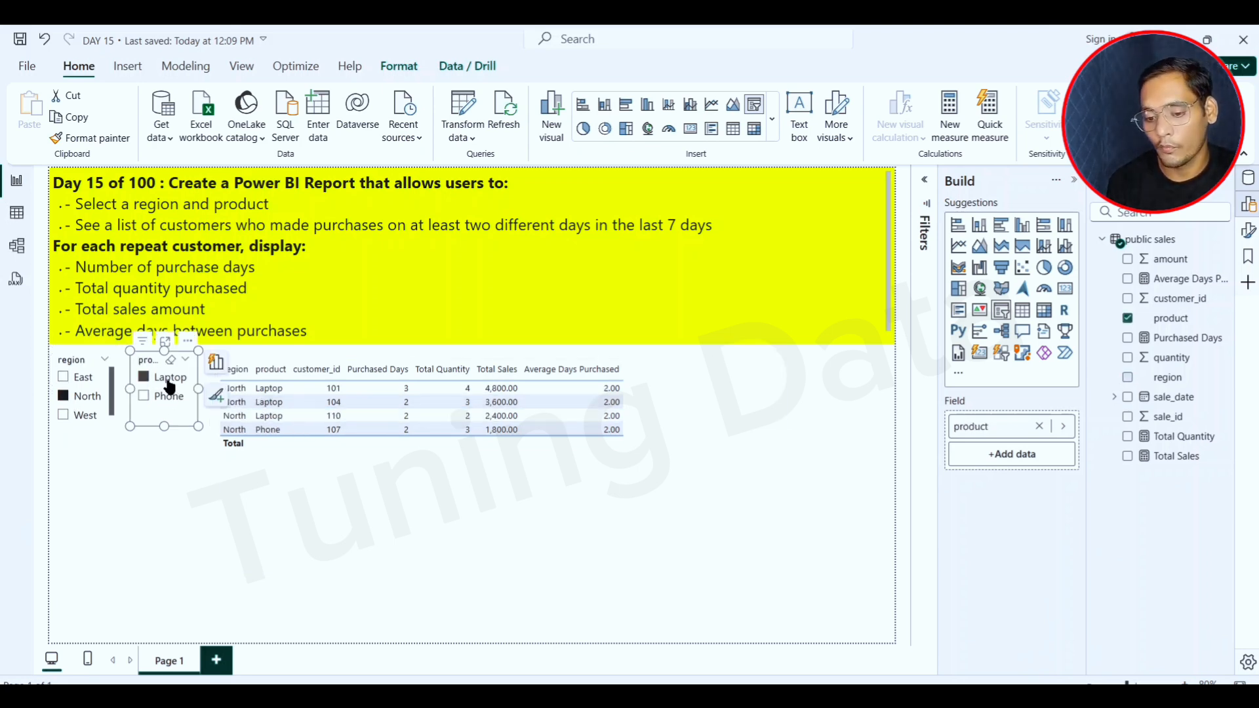
{"action": "left_click", "coordinate": [168, 381]}
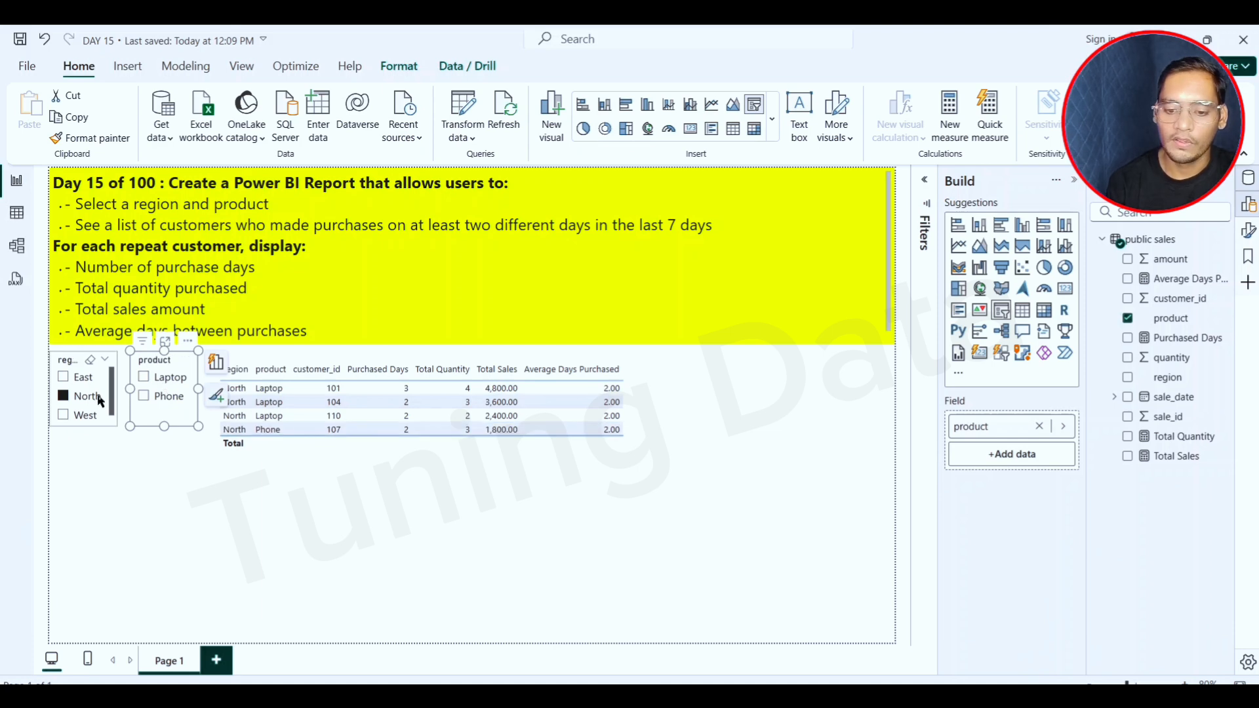
{"action": "left_click", "coordinate": [81, 417]}
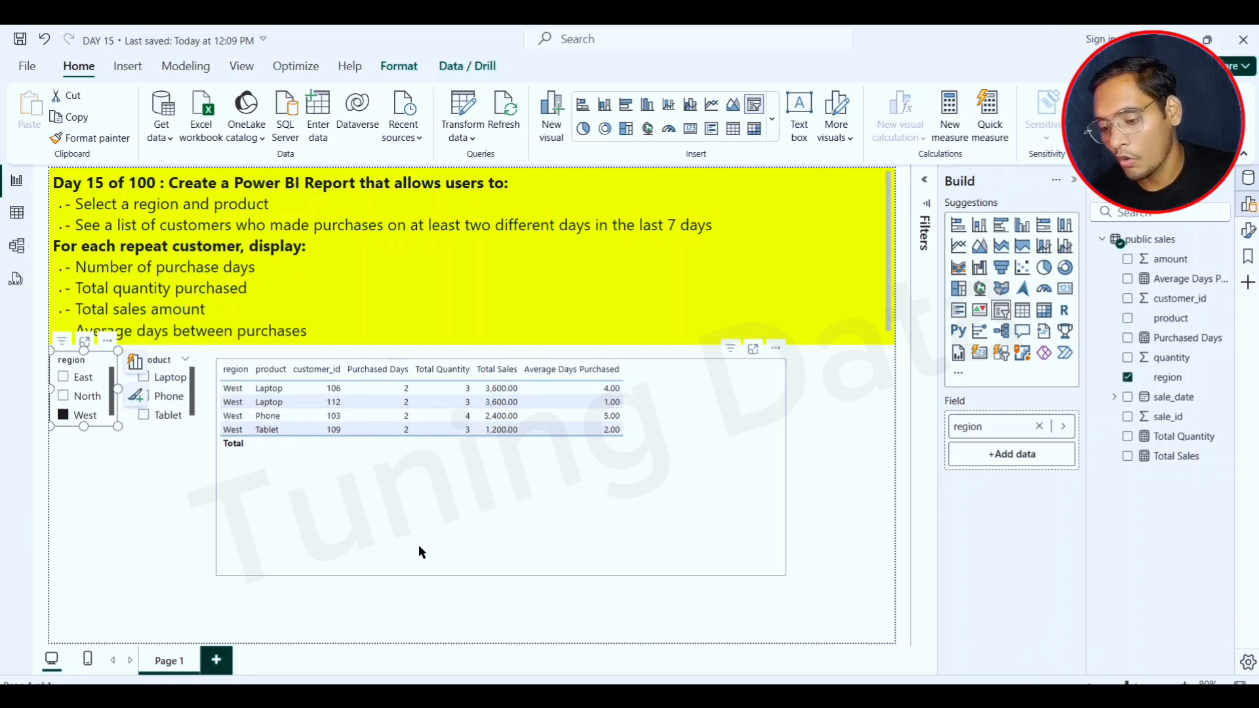
{"action": "left_click", "coordinate": [420, 548]}
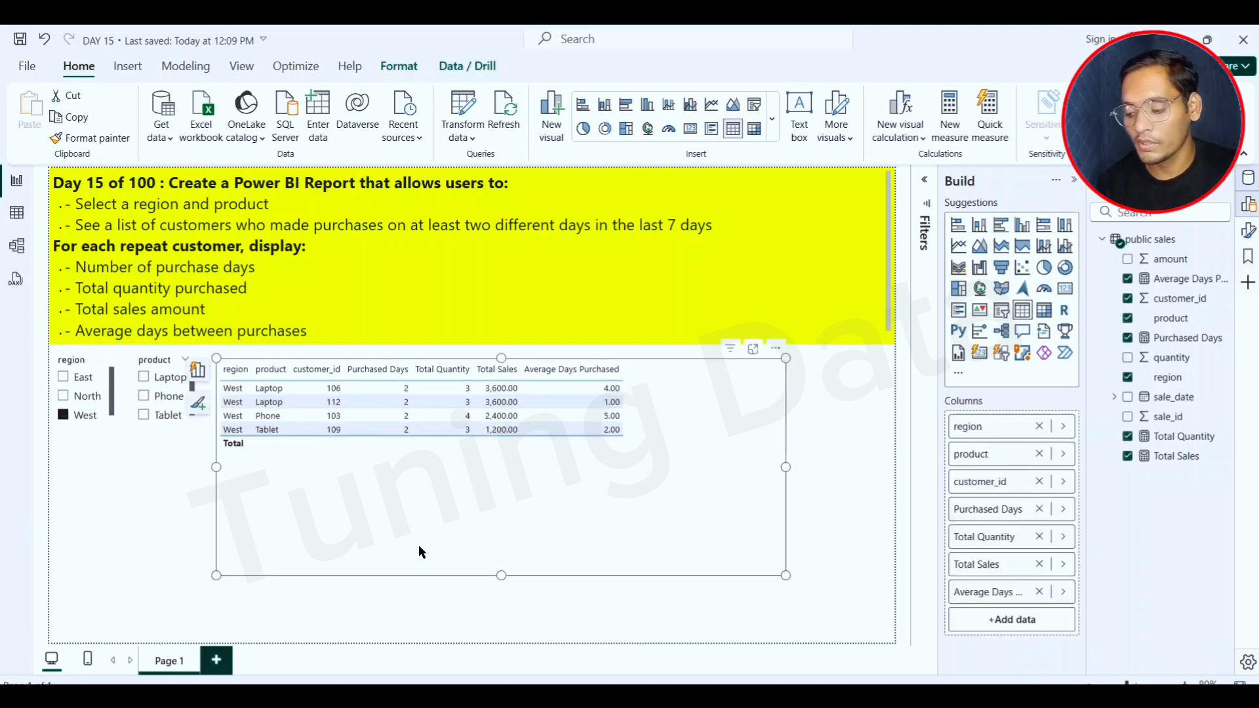
{"action": "mouse_move", "coordinate": [915, 696]}
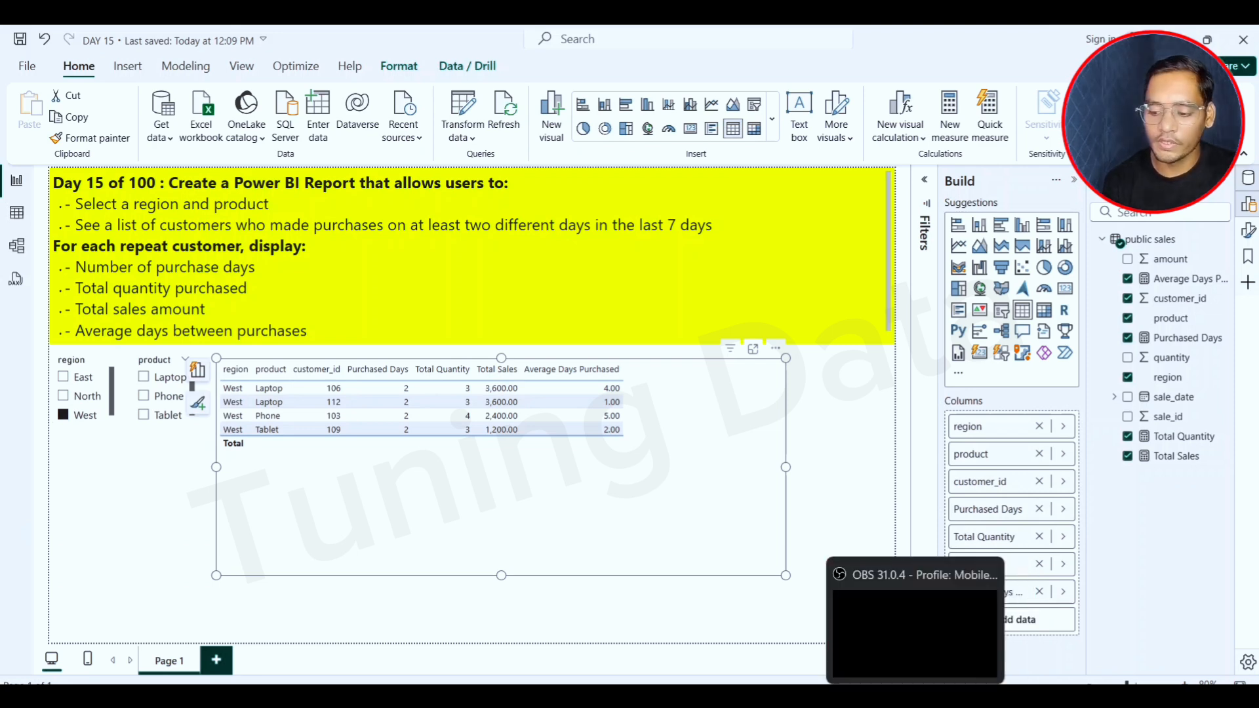